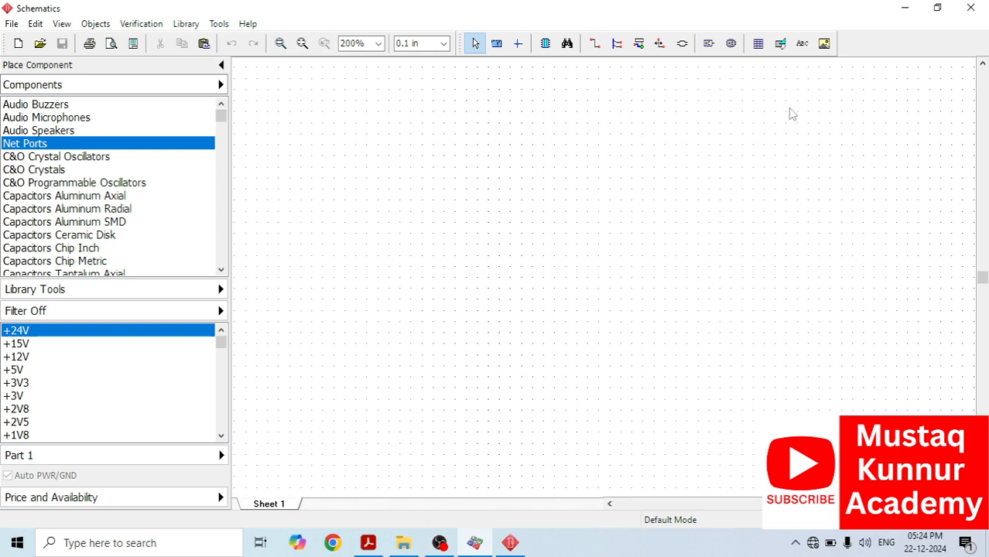
Step: Start ZoomIt64 from the desktop and switch back to the Schematics window
key("super+d")
left_click(188, 248)
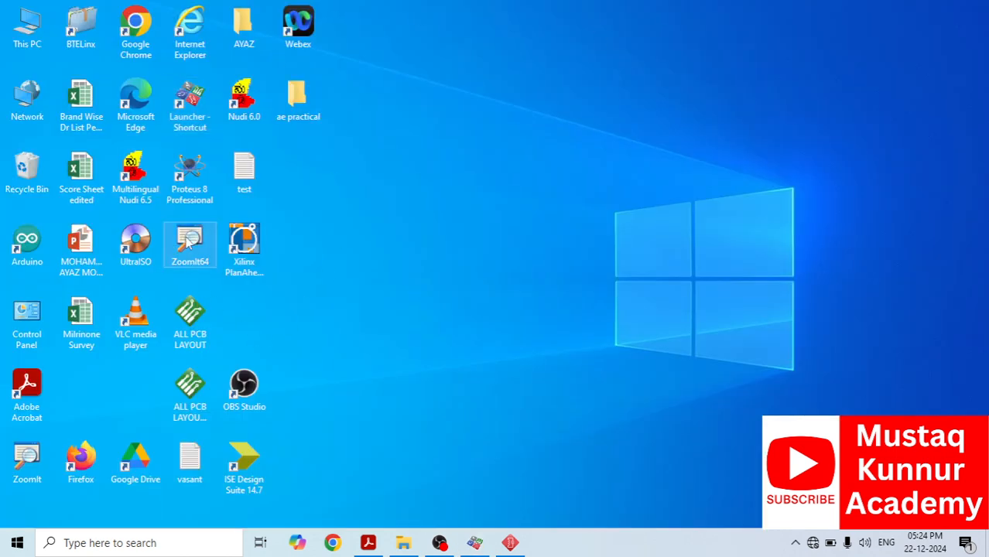
left_click(508, 544)
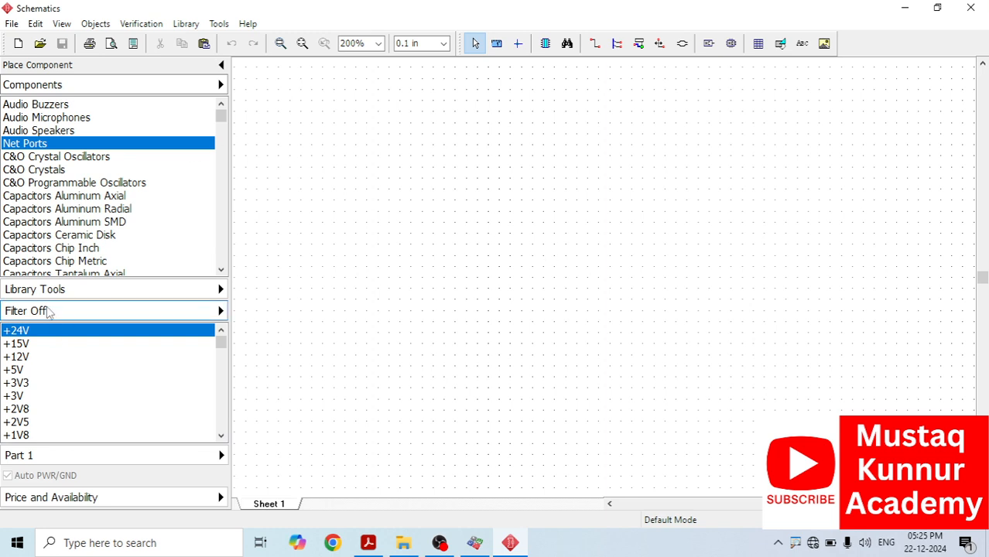
Step: Filter the components by the name 741 across all libraries
left_click(47, 312)
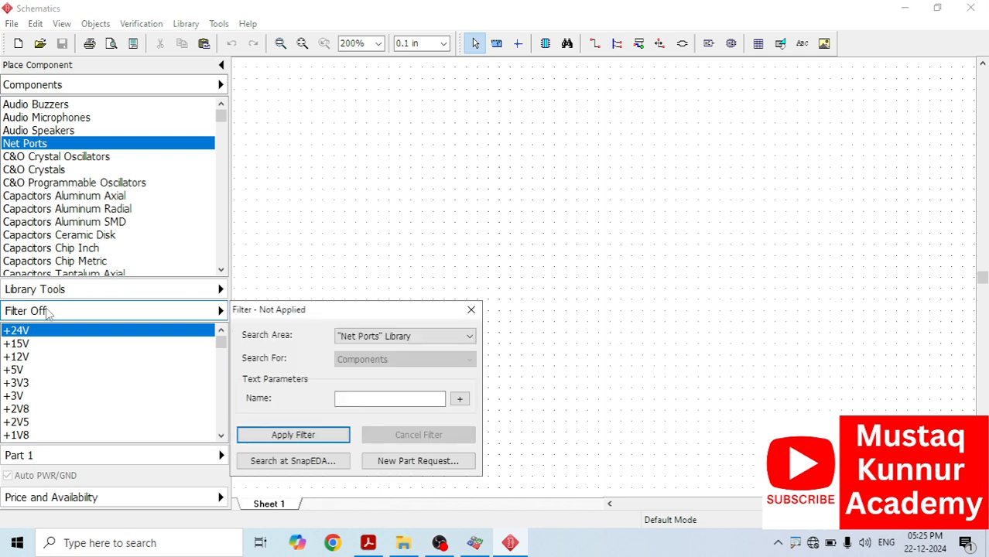
left_click(375, 337)
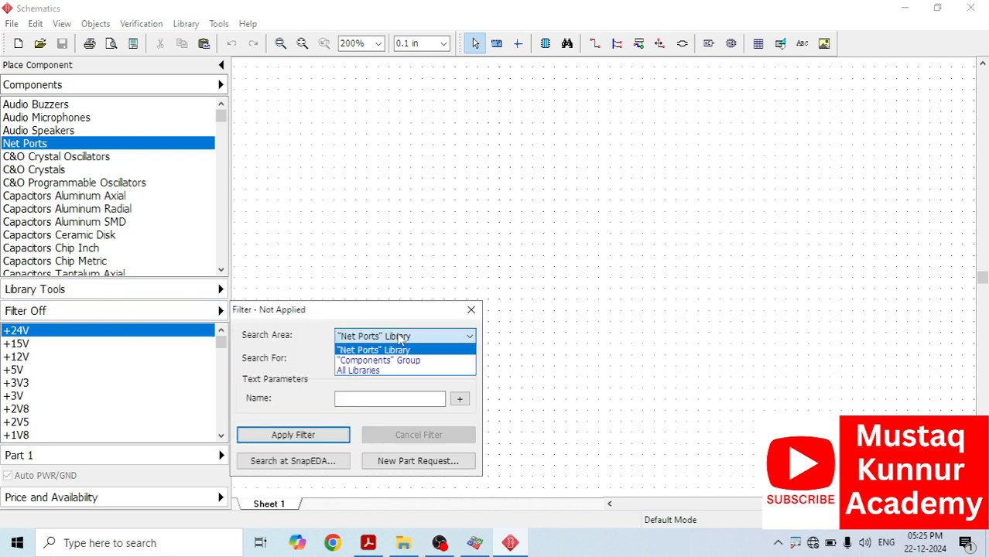
left_click(378, 373)
left_click(377, 398)
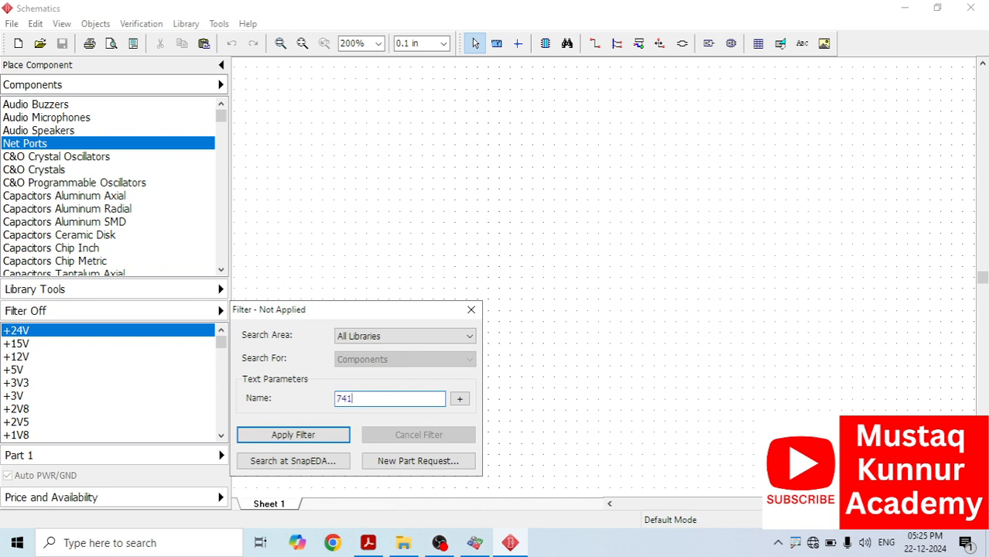
key("Return")
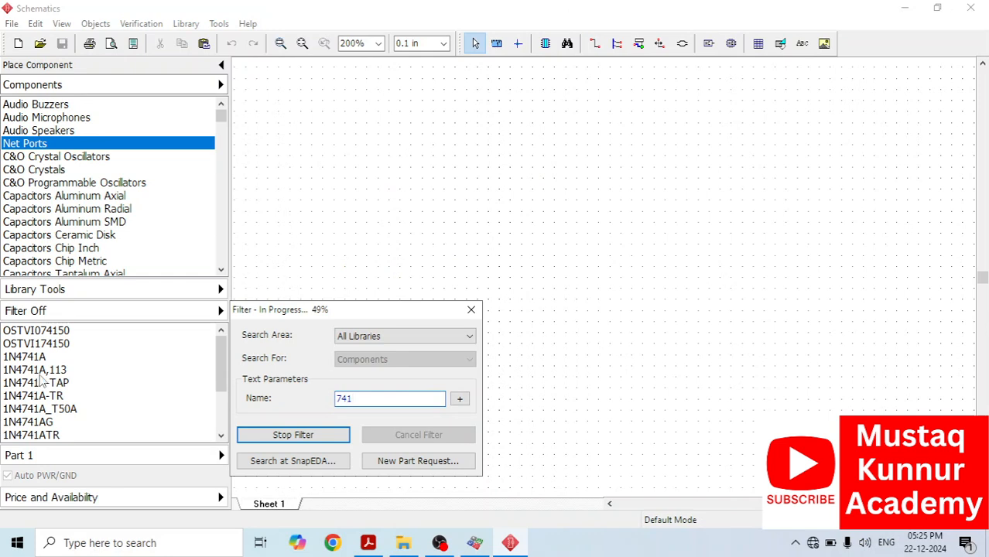
Step: Look through the filtered component list for a 741 op-amp and close the filter dialog
scroll(45, 381, "down", 1)
scroll(45, 381, "down", 1)
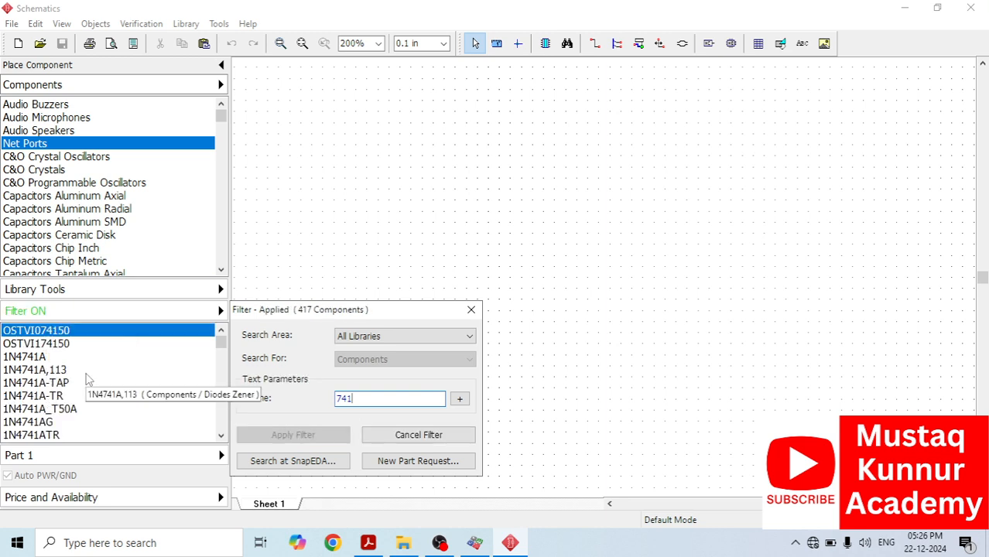
scroll(84, 376, "down", 15)
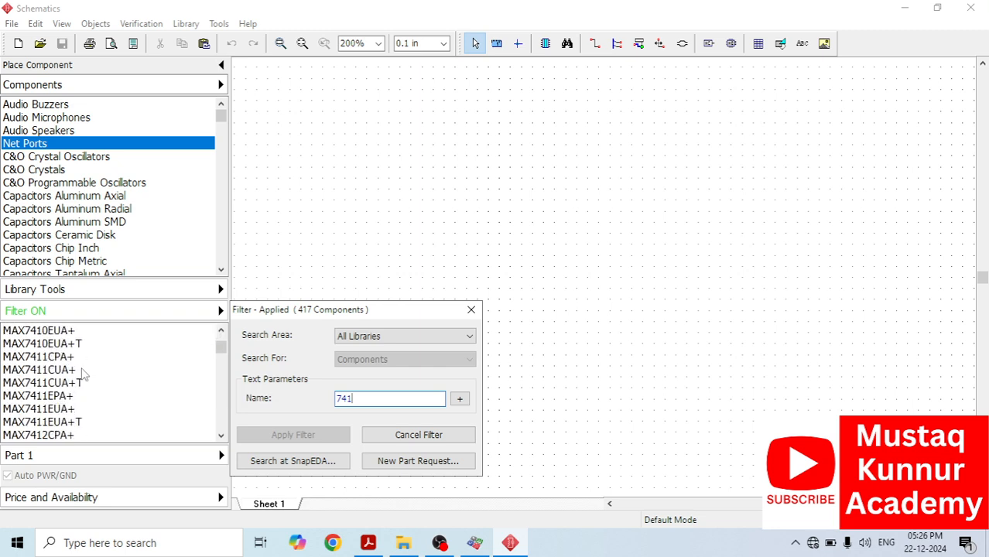
scroll(77, 376, "down", 12)
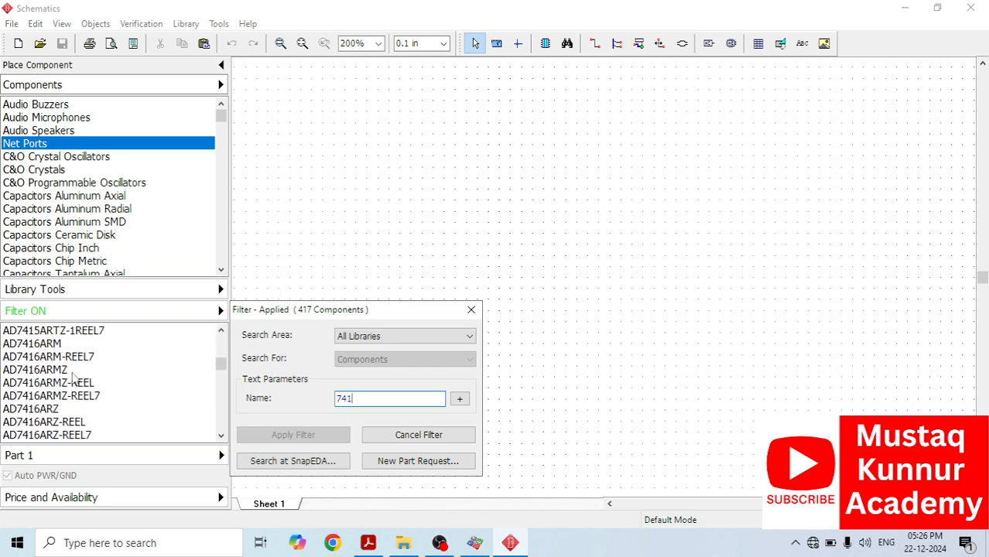
scroll(76, 377, "down", 10)
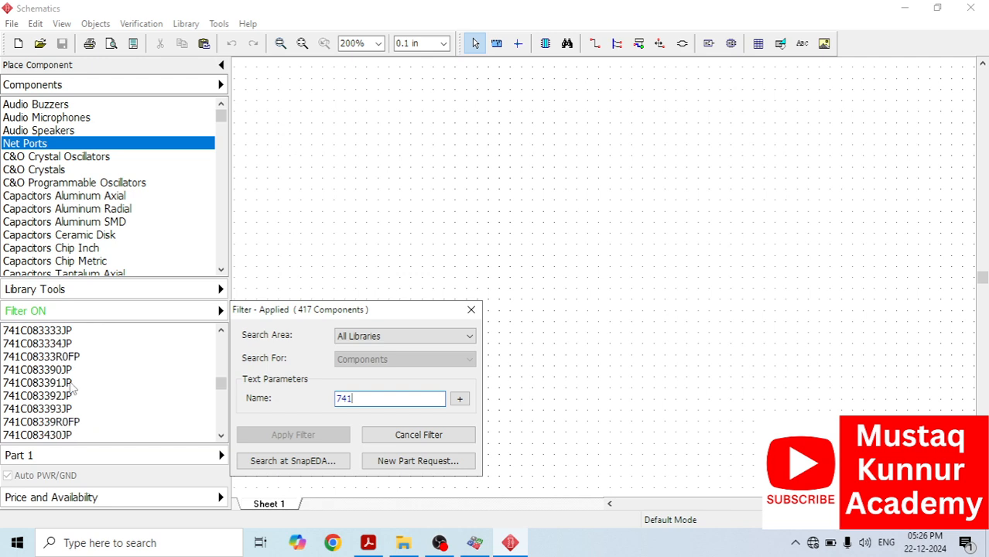
scroll(71, 393, "down", 12)
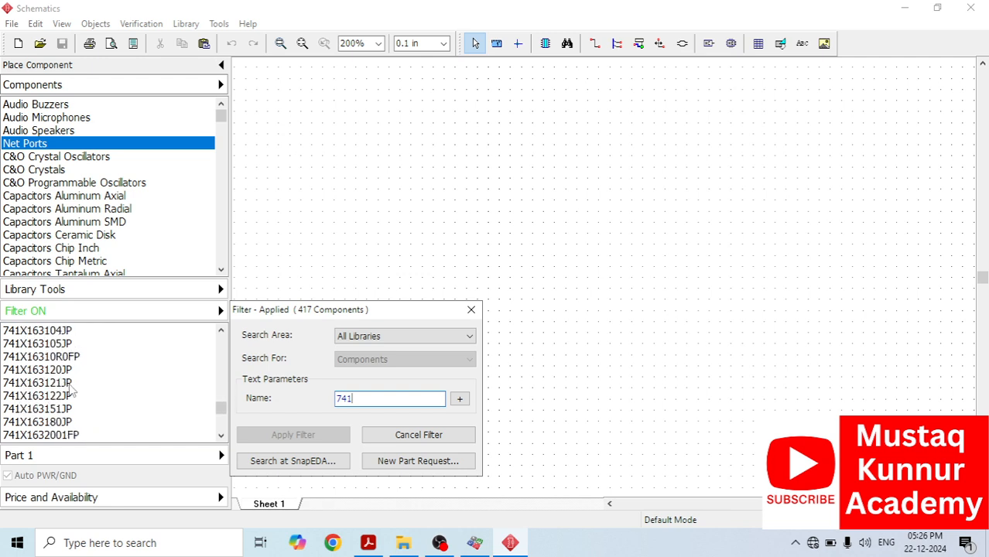
scroll(71, 393, "down", 5)
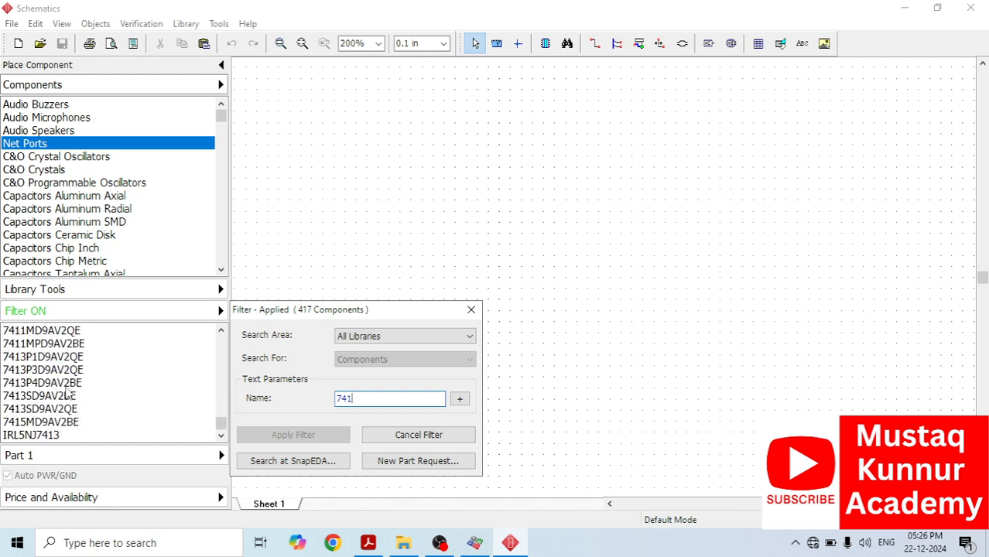
scroll(129, 398, "up", 5)
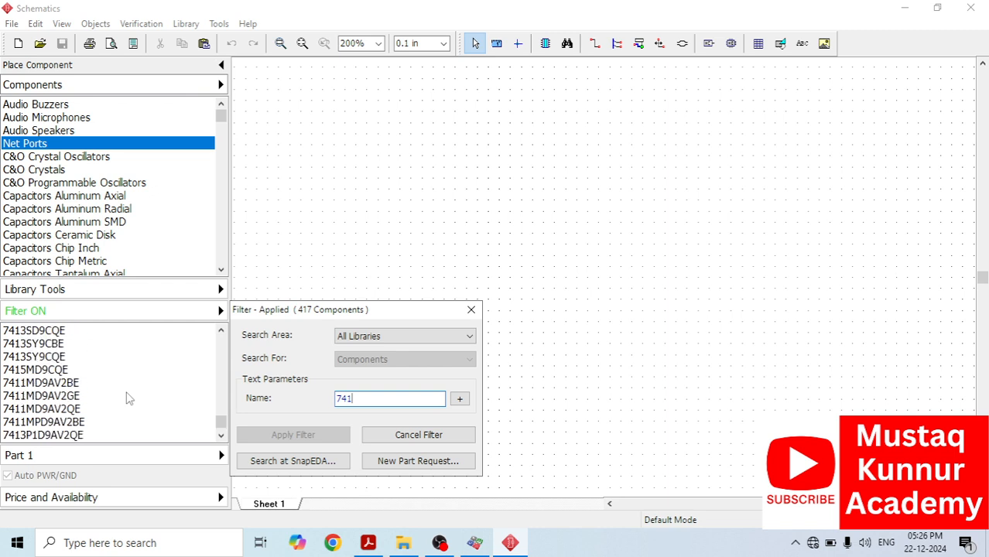
scroll(129, 397, "down", 5)
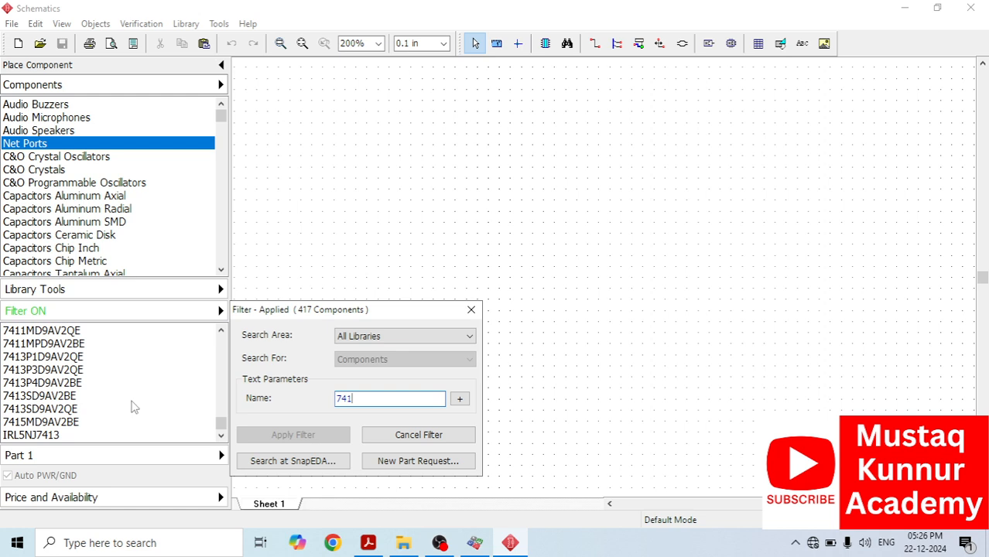
left_click(470, 309)
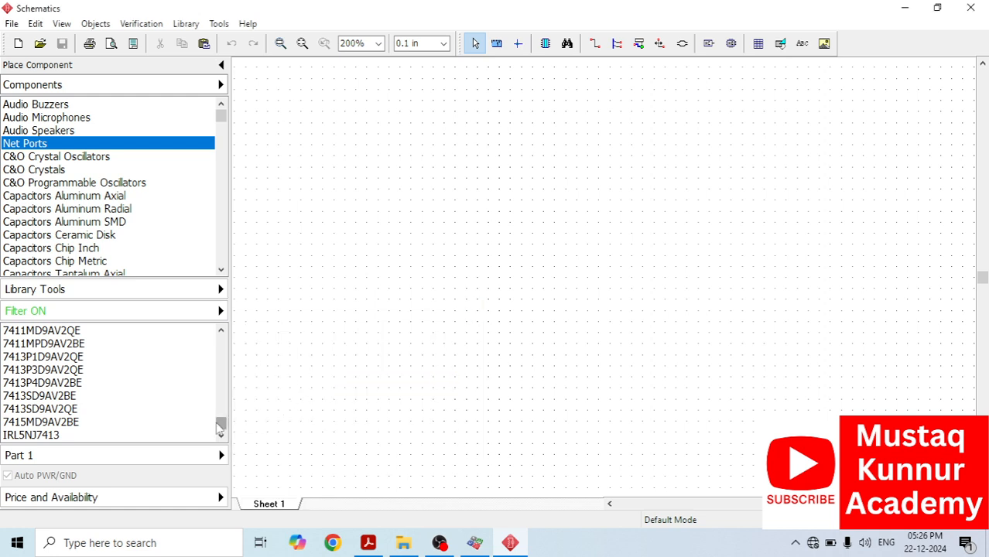
Step: Find the UA741CD op-amp among the filtered components and place it in the upper middle of the sheet
left_click_drag(221, 425, 222, 338)
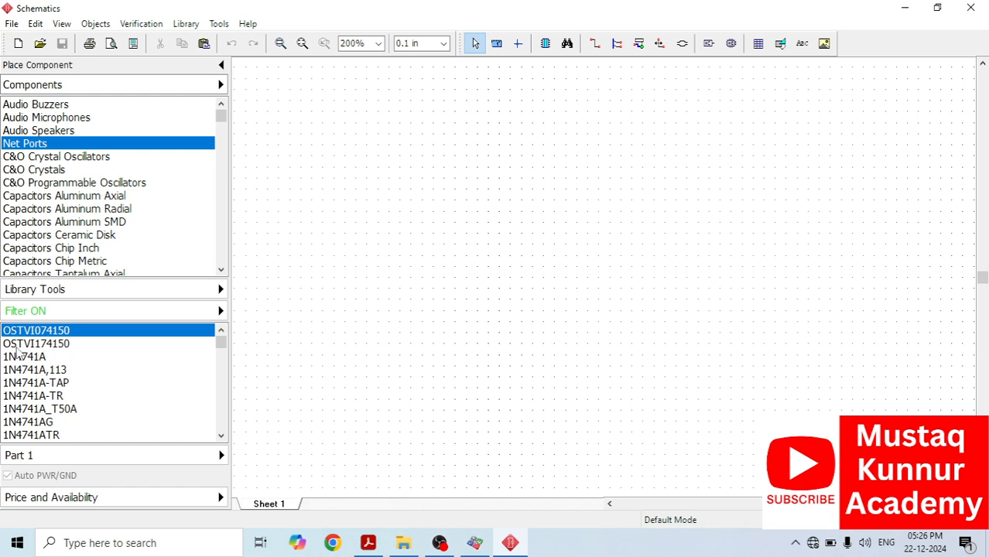
left_click(19, 346)
key("7")
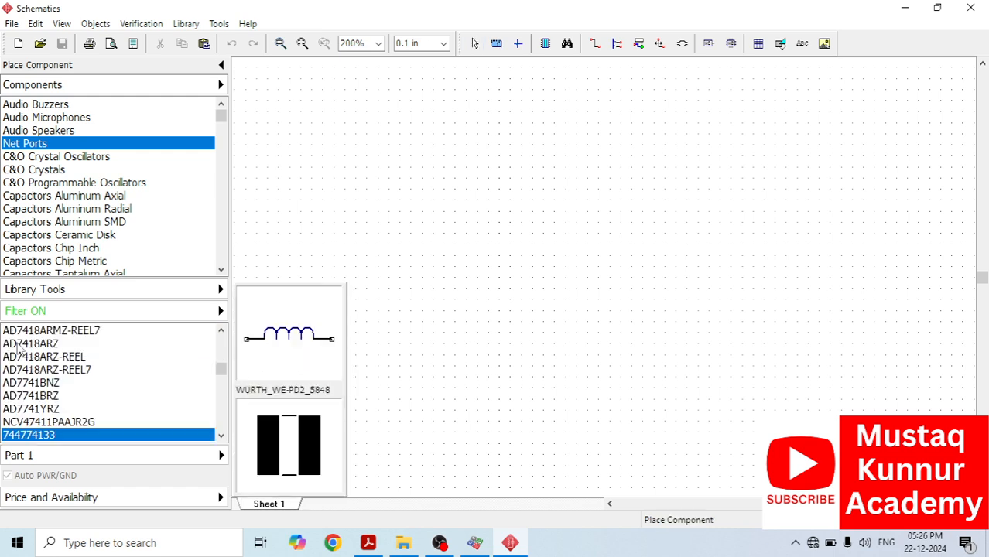
scroll(39, 416, "down", 3)
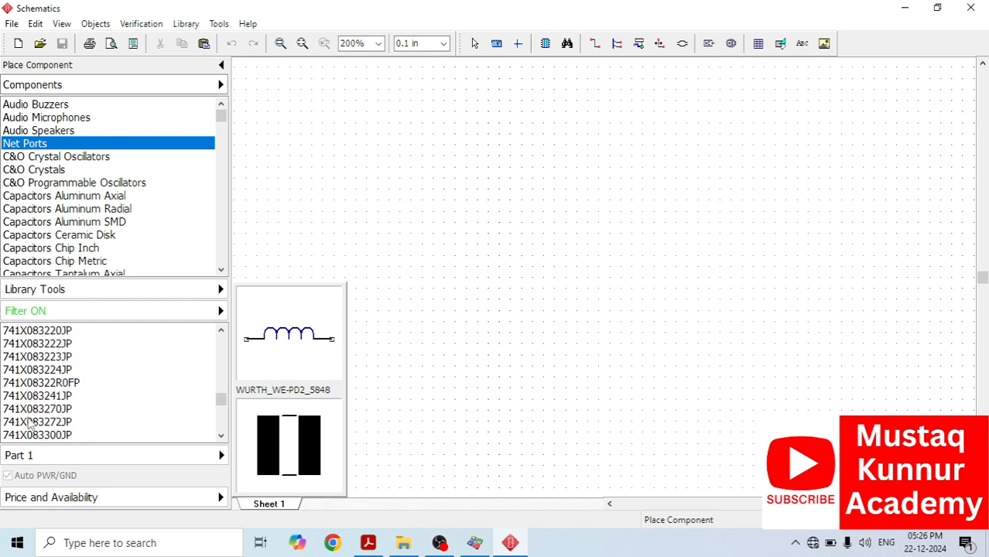
scroll(28, 422, "down", 8)
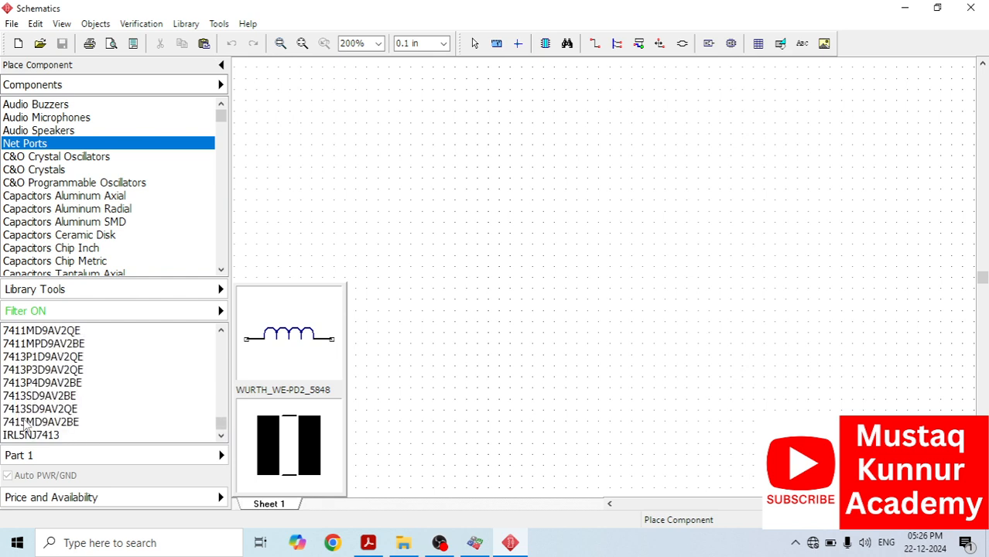
scroll(27, 403, "up", 8)
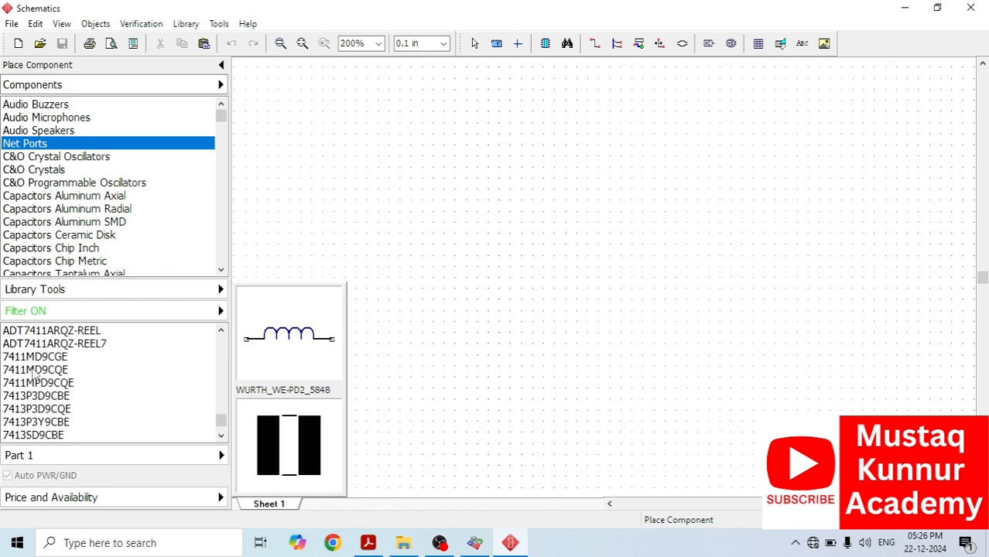
scroll(33, 376, "up", 8)
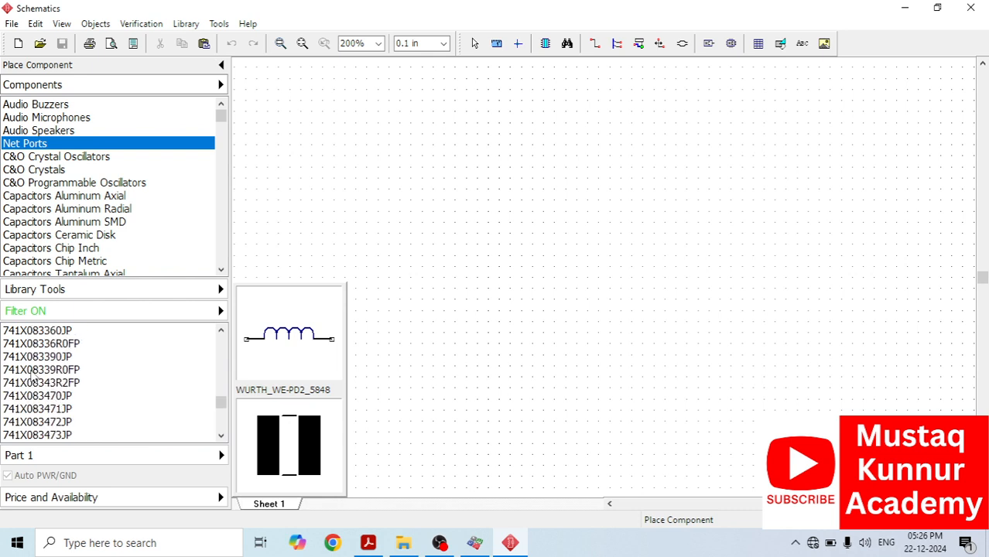
scroll(32, 377, "up", 8)
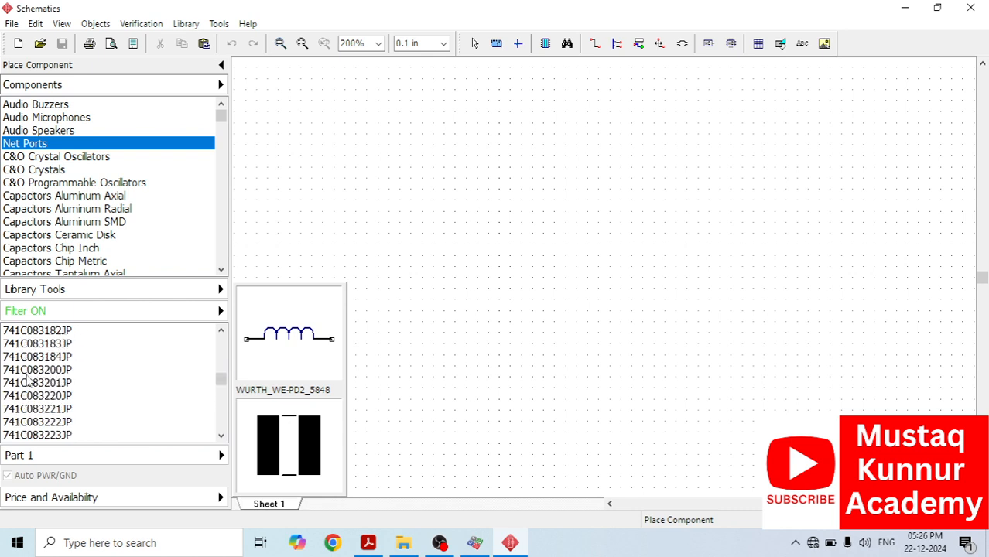
scroll(28, 376, "up", 8)
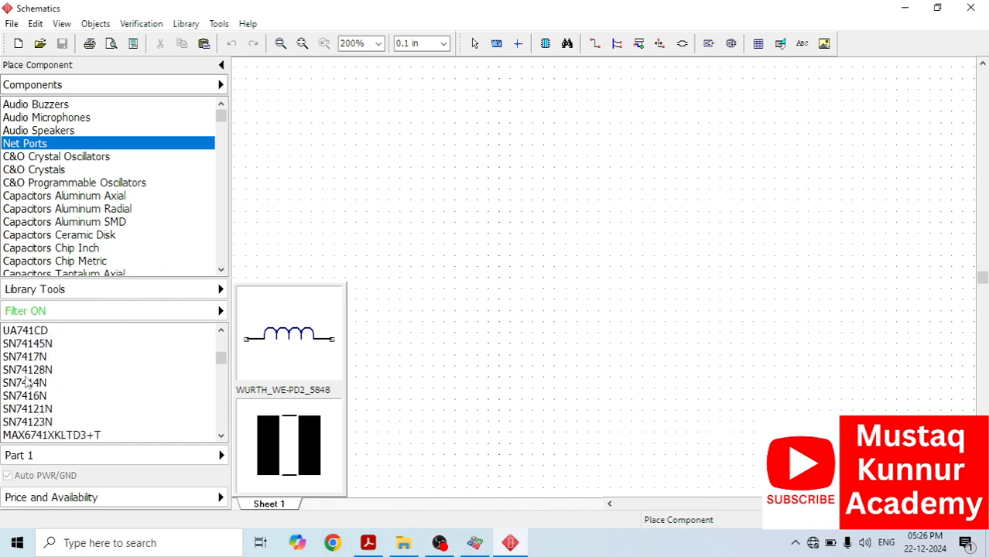
scroll(28, 385, "down", 4)
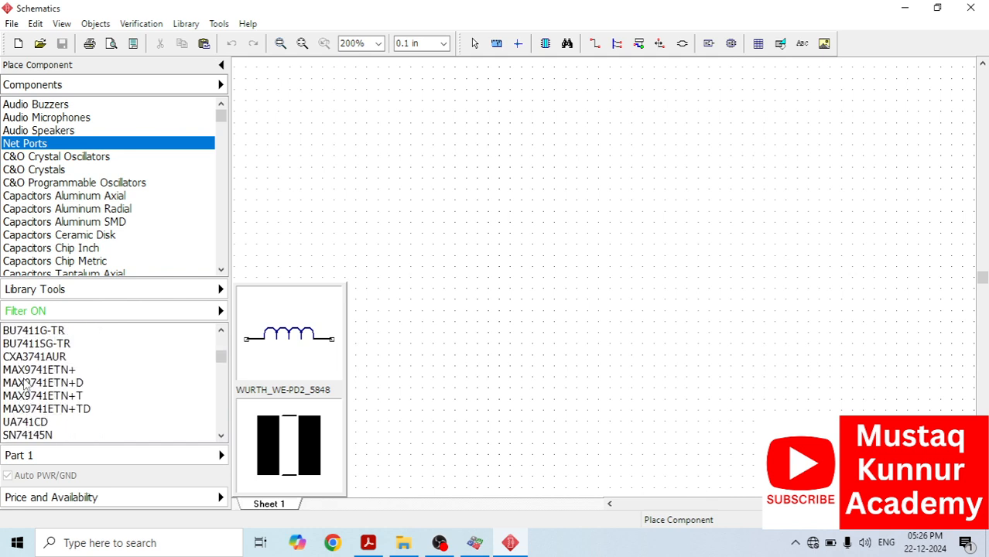
scroll(28, 384, "down", 1)
left_click(23, 412)
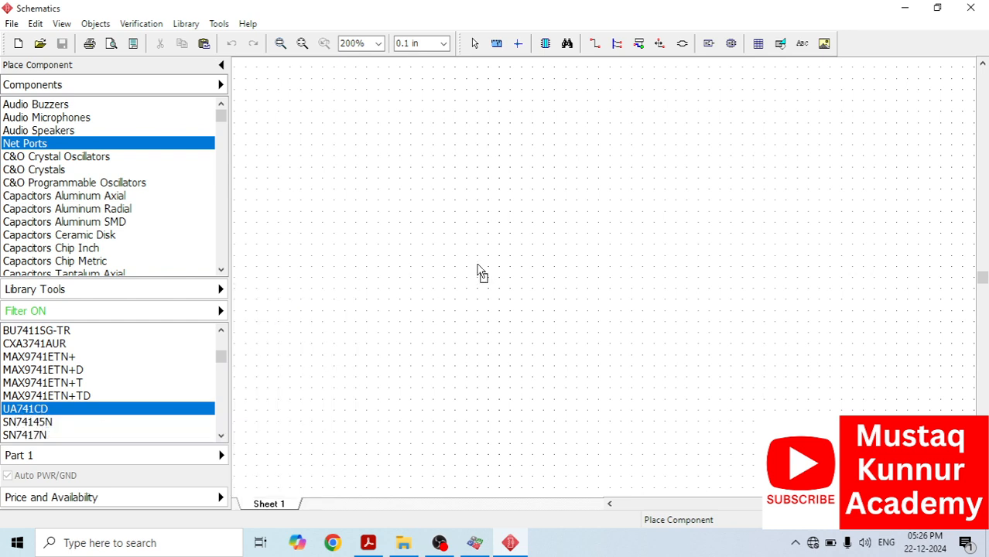
left_click(541, 231)
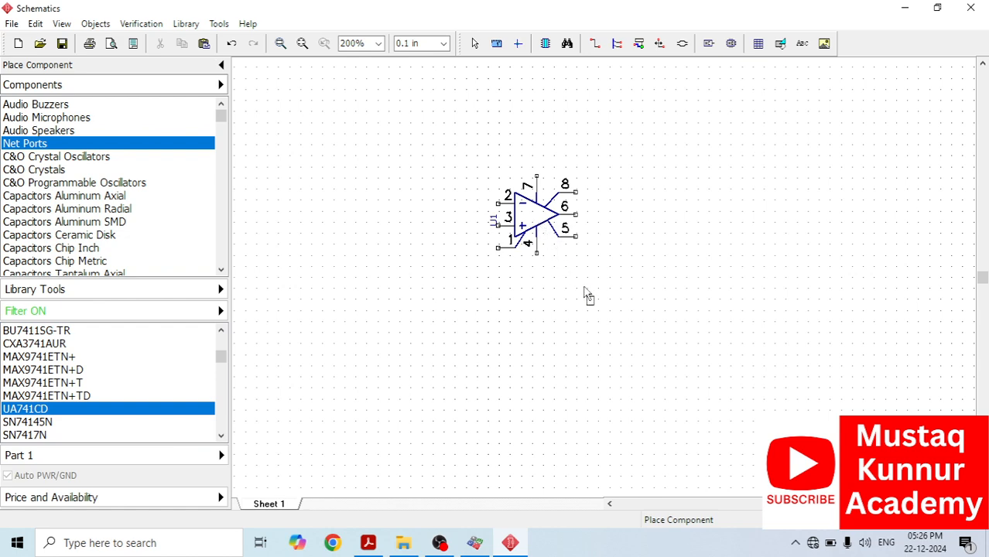
Step: Place two RES resistors from the General (non-IPC) library, one left of the op-amp's inputs and one above the op-amp
scroll(586, 295, "up", 1)
scroll(470, 160, "up", 6)
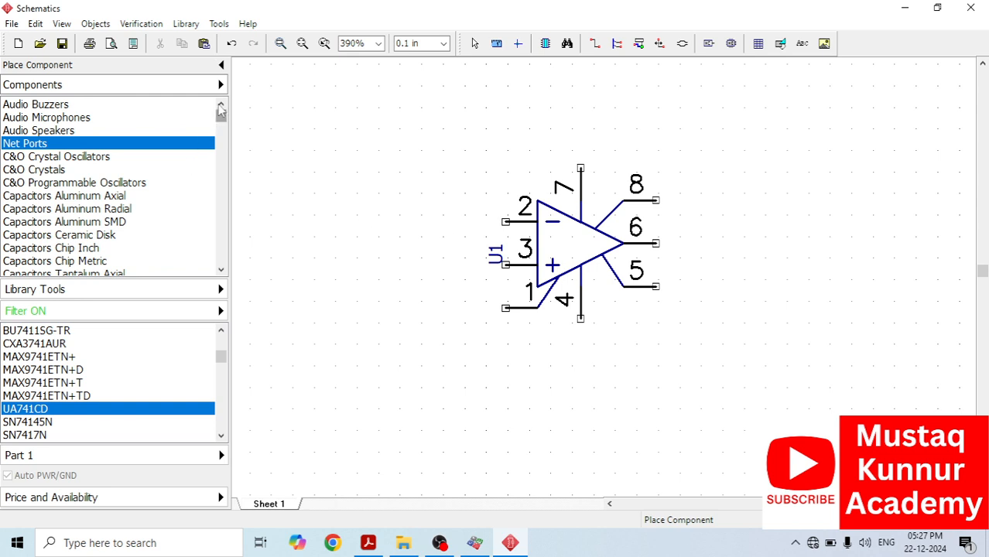
scroll(120, 118, "up", 1)
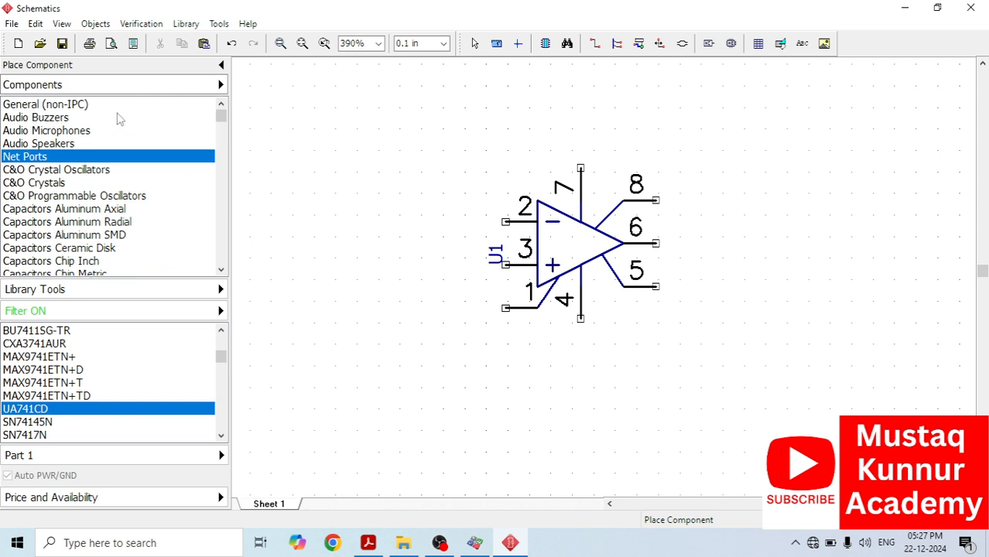
left_click(76, 105)
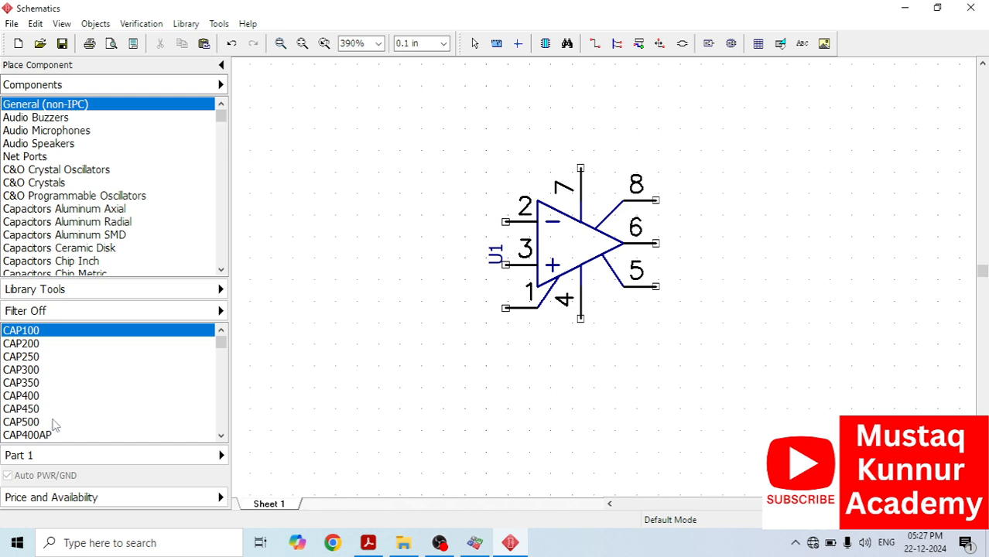
scroll(67, 412, "down", 5)
scroll(67, 412, "down", 5)
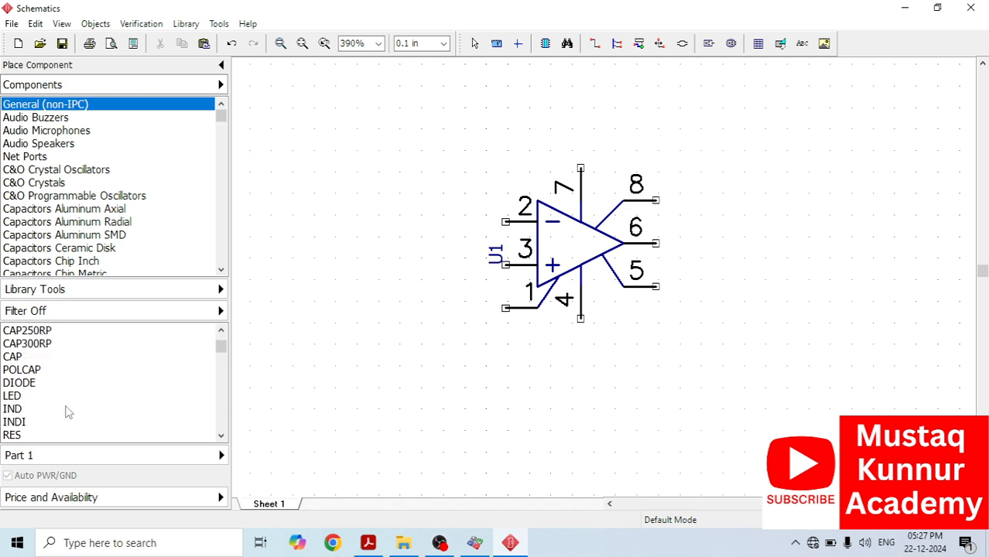
left_click(16, 423)
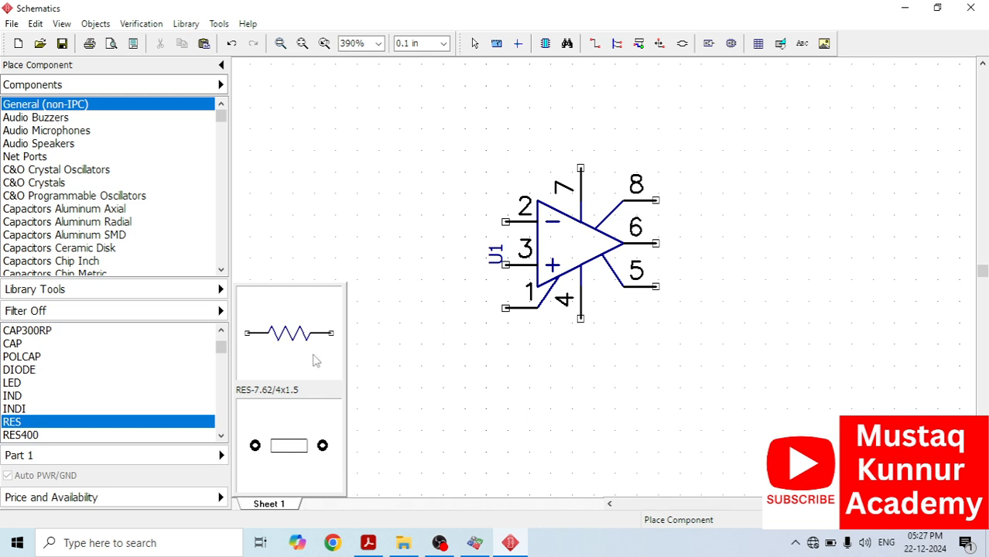
left_click(370, 225)
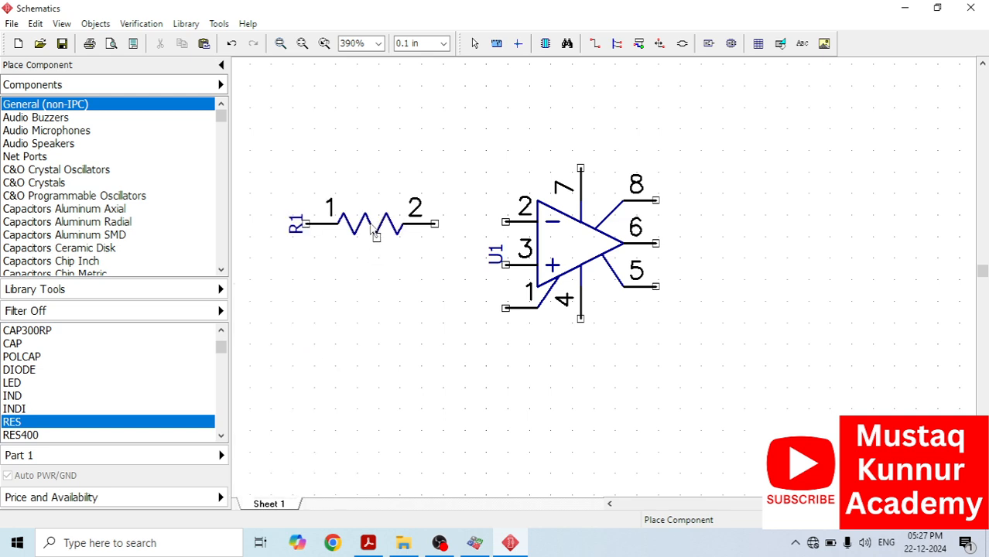
left_click(603, 85)
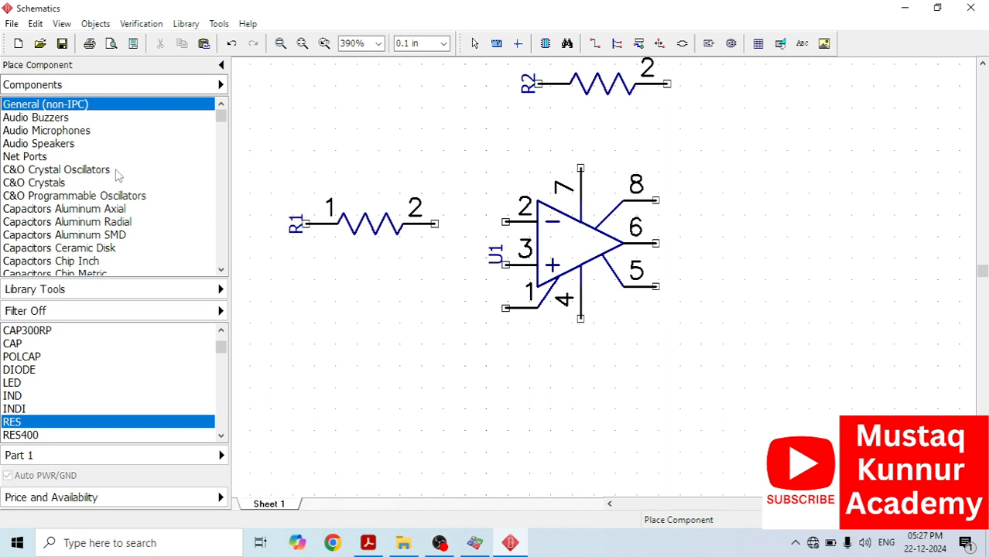
Step: Place a GND net port from the Net Ports library below the op-amp
left_click(35, 159)
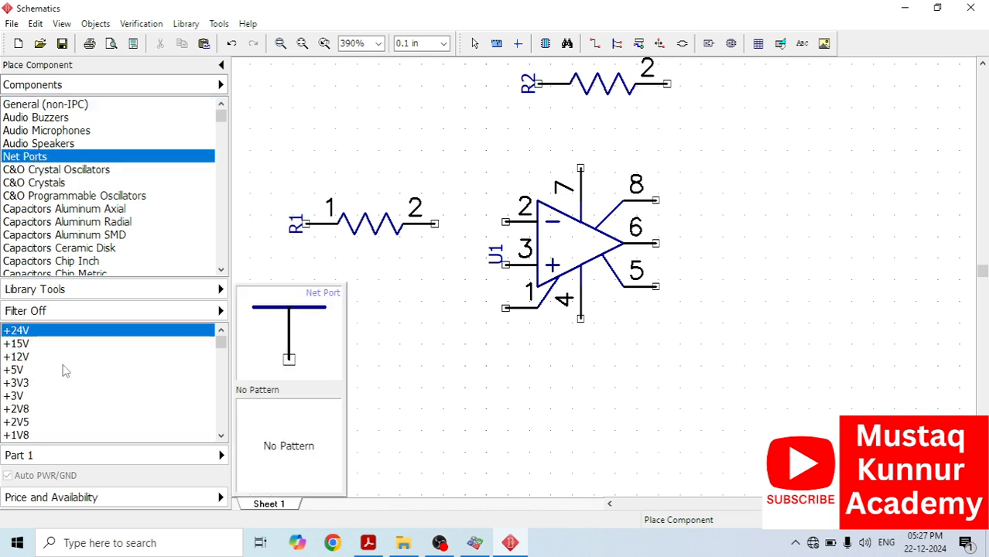
scroll(59, 383, "down", 1)
scroll(59, 384, "down", 4)
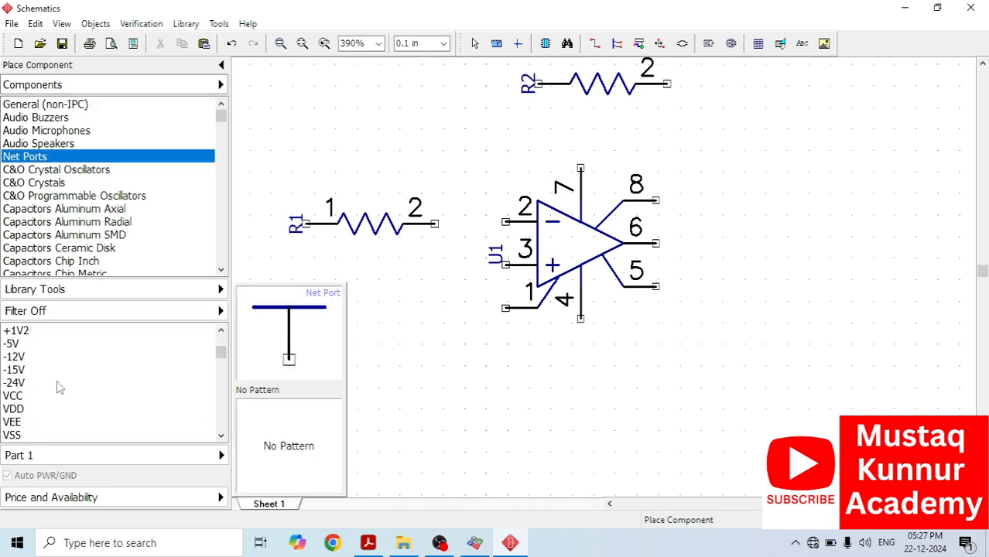
left_click(14, 411)
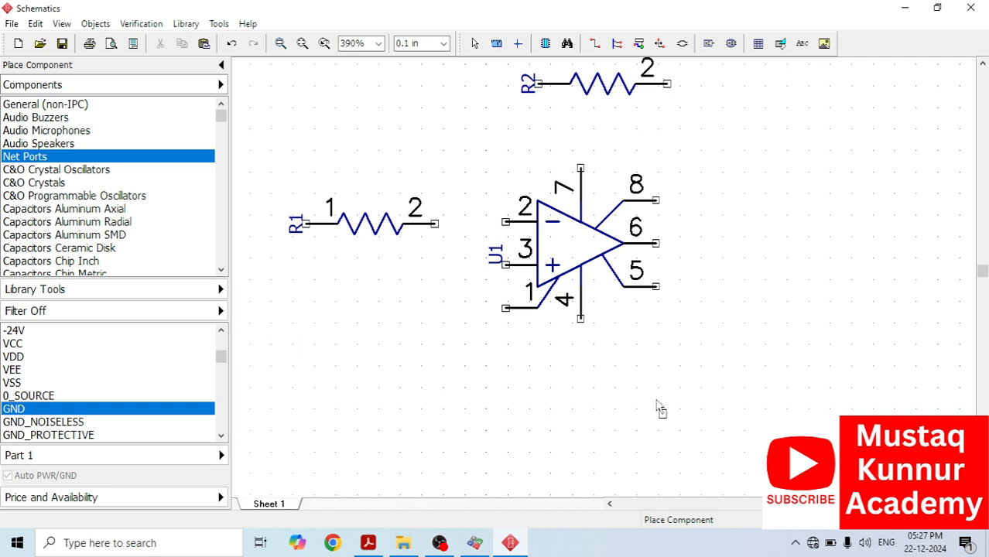
left_click(598, 404)
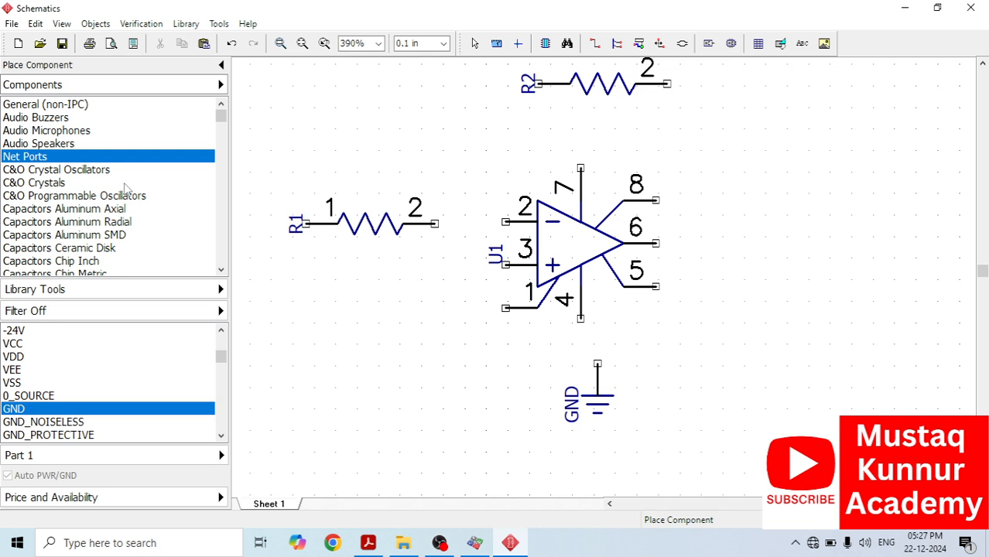
Step: Place two 108 batteries from the Con Battery Holders library, one between R2 and the op-amp and one between the op-amp and GND
left_click(51, 184)
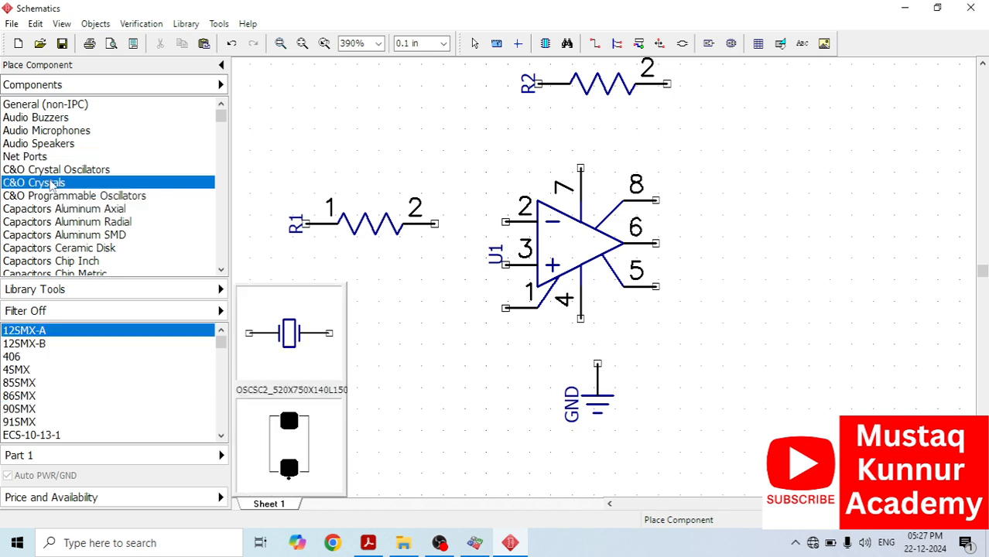
scroll(54, 194, "down", 4)
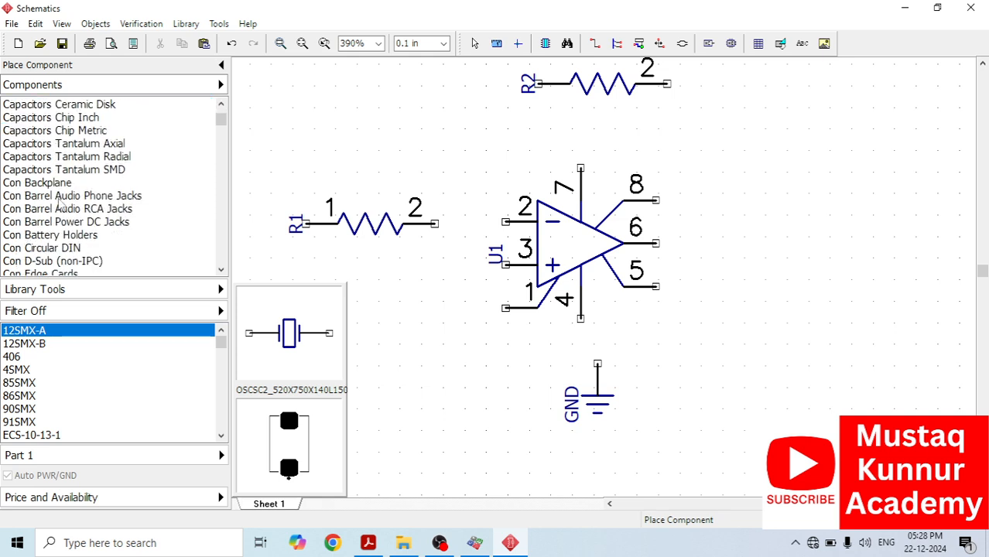
scroll(60, 203, "down", 1)
left_click(52, 222)
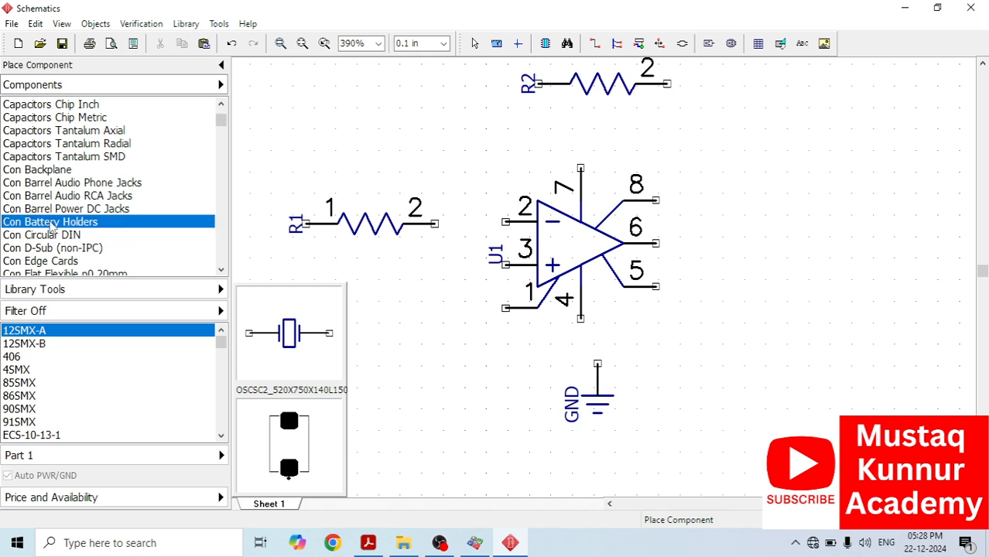
left_click(12, 348)
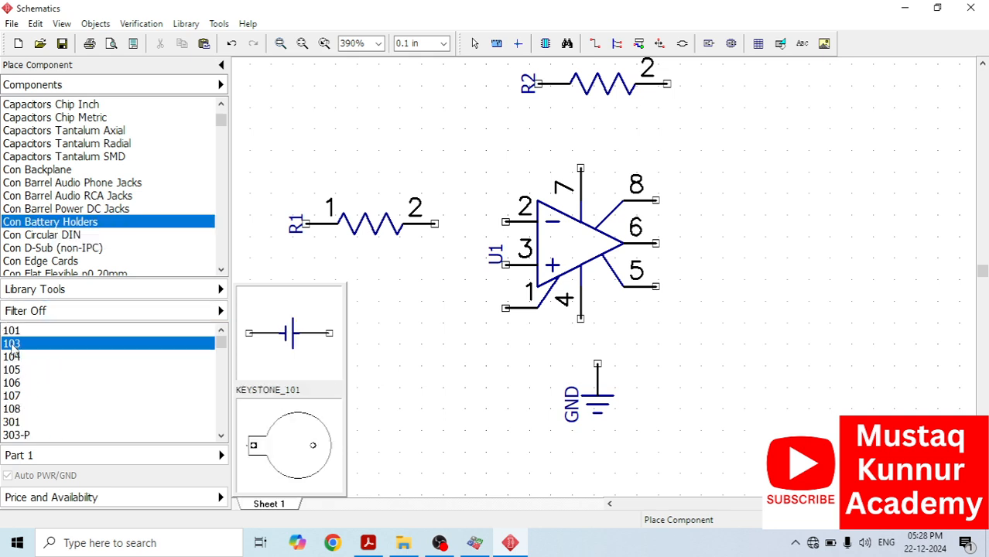
left_click(13, 358)
key("Down")
key("Down")
key("Down")
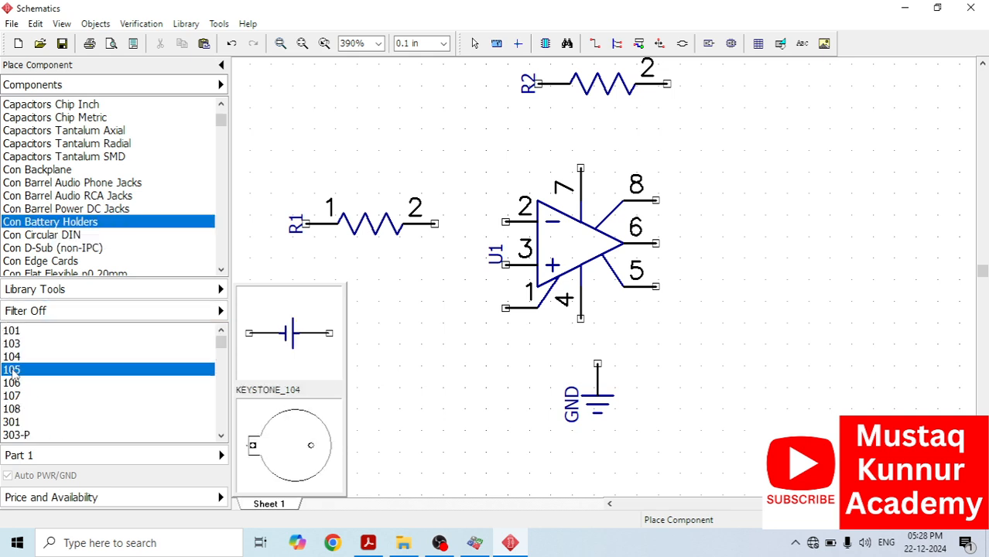
key("Down")
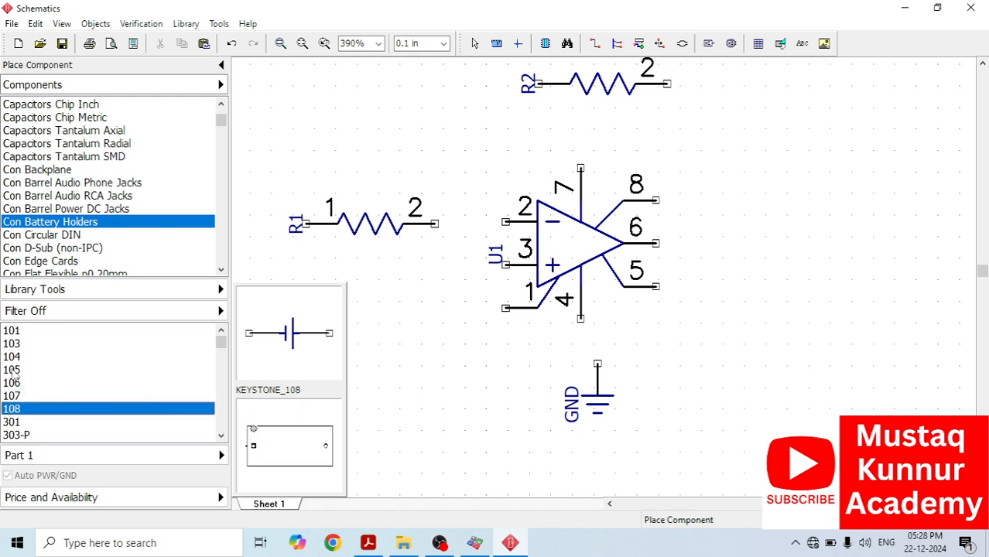
key("Down")
key("Up")
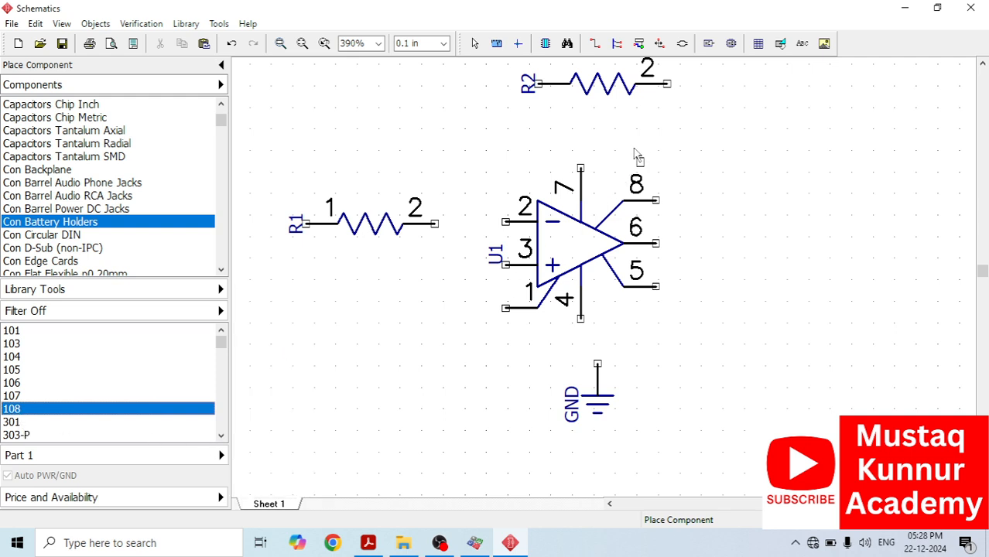
left_click(658, 124)
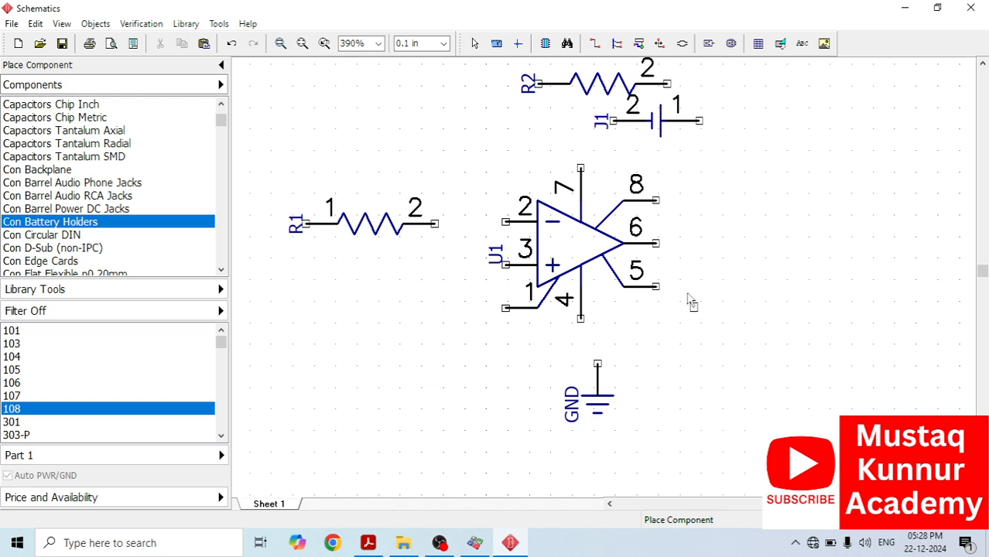
left_click(655, 339)
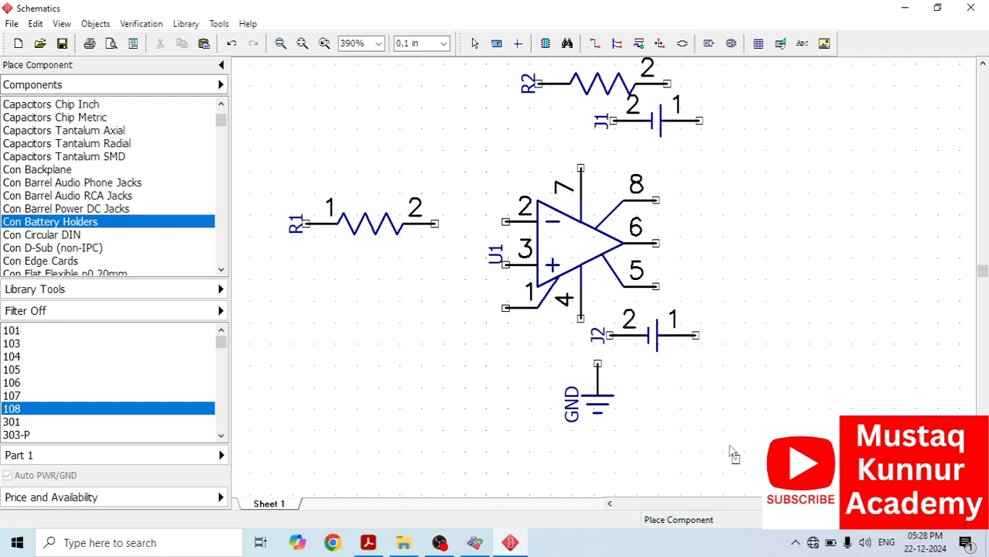
key("Escape")
Step: Rotate battery J1 by 180 degrees so its pin 1 faces the op-amp's pin 7 side
left_click(659, 133)
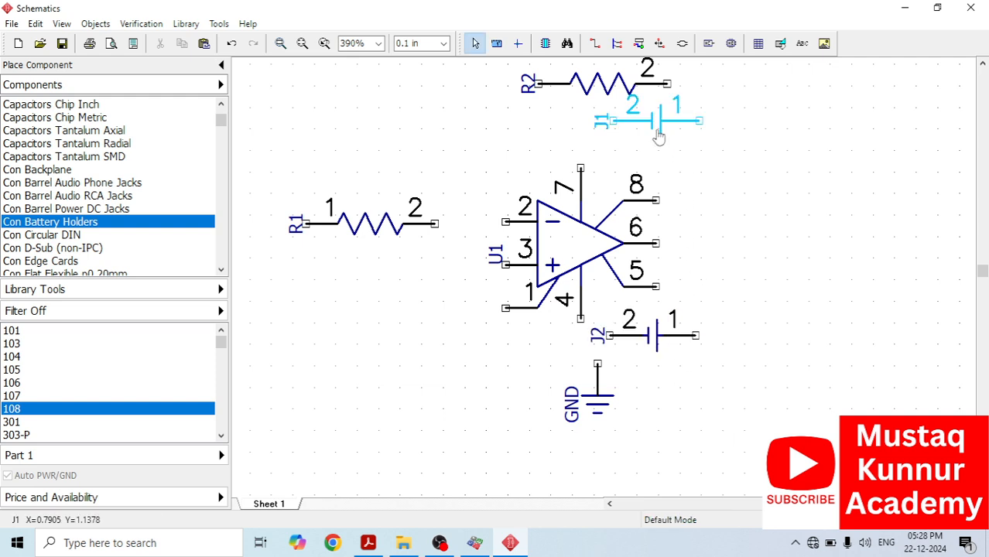
left_click(659, 136)
right_click(659, 136)
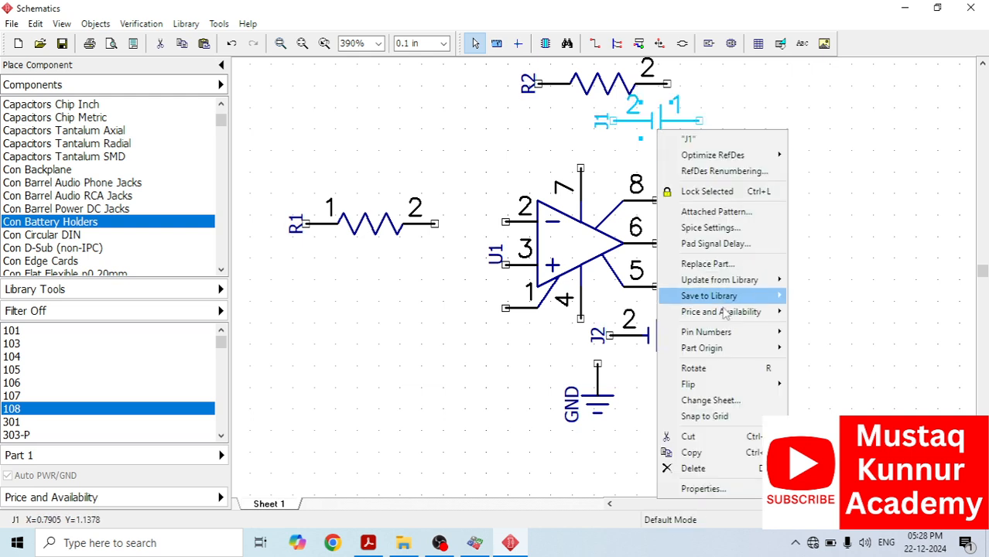
left_click(735, 370)
key("r")
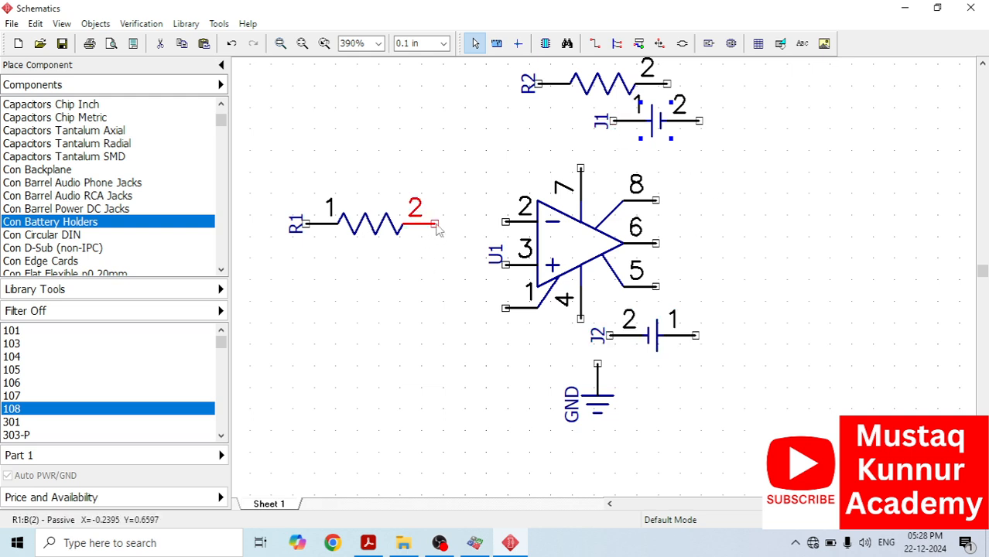
Step: Wire pin 2 of resistor R1 to the op-amp's inverting input, pin 2
left_click(595, 44)
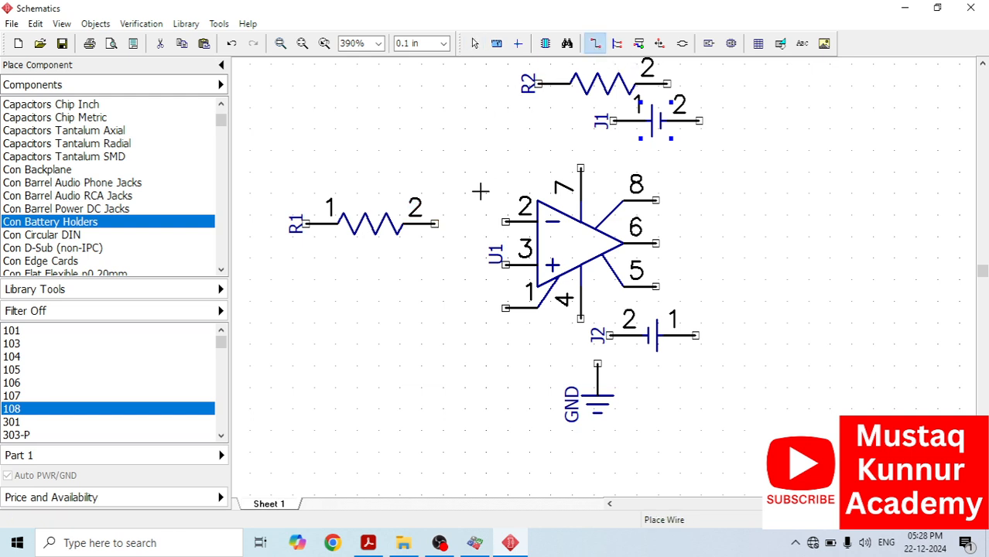
left_click(435, 223)
left_click(506, 223)
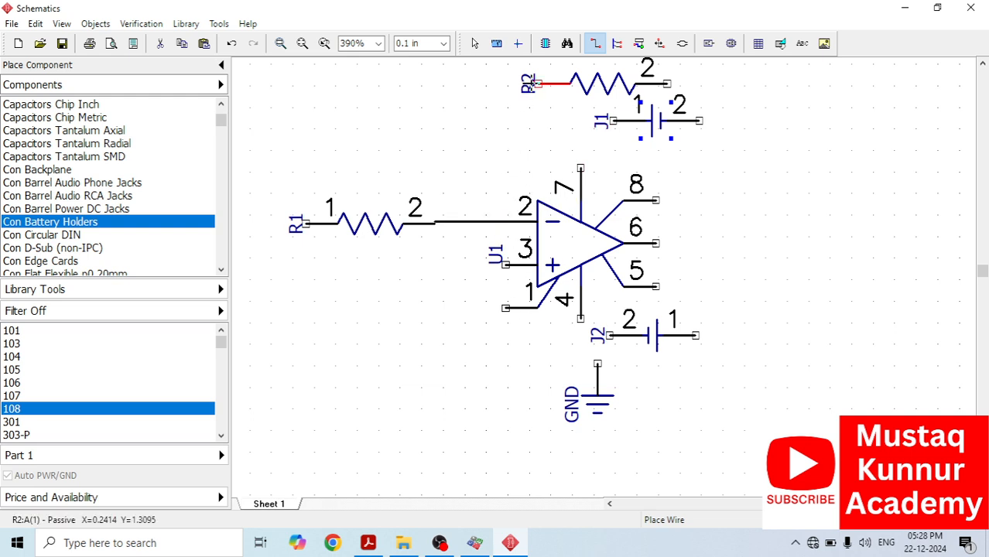
Step: Wire R2 as the feedback resistor, from pin 1 to the inverting input wire and from pin 2 to the op-amp's output pin 6
left_click(537, 82)
left_click(472, 222)
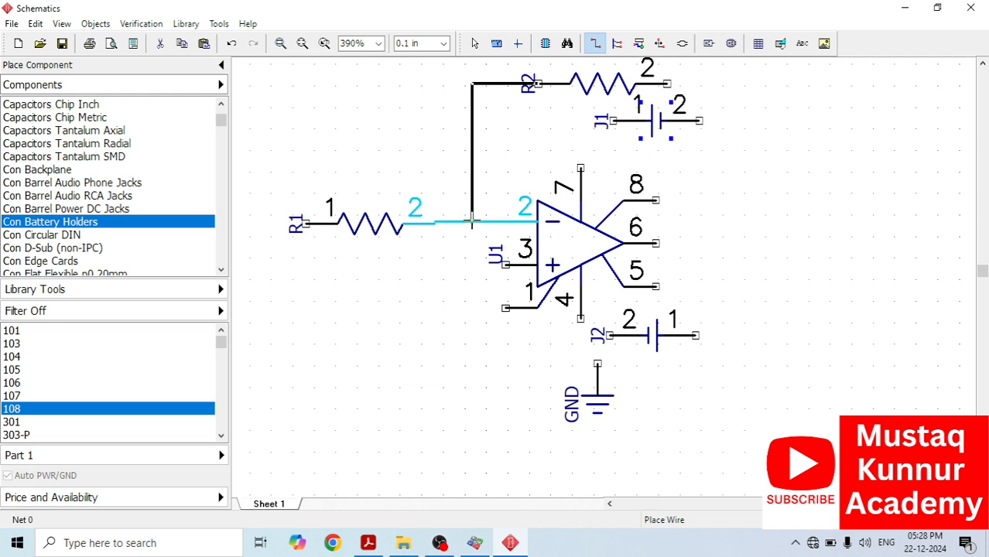
left_click(667, 83)
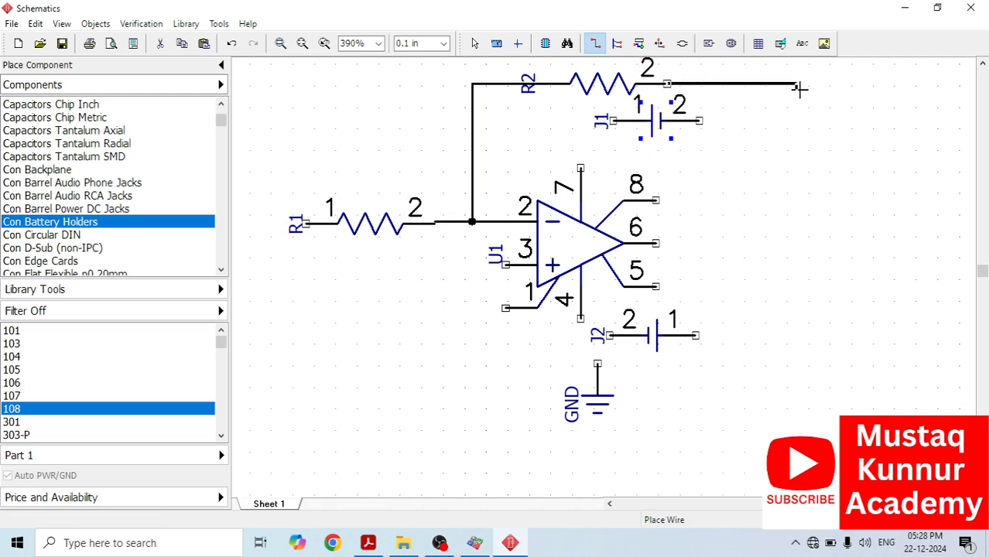
left_click(798, 233)
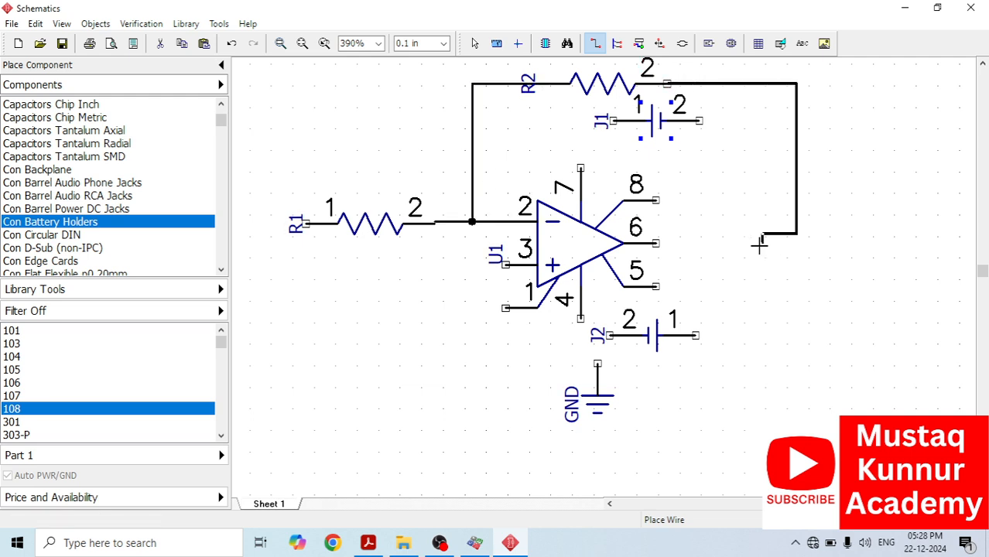
left_click(655, 244)
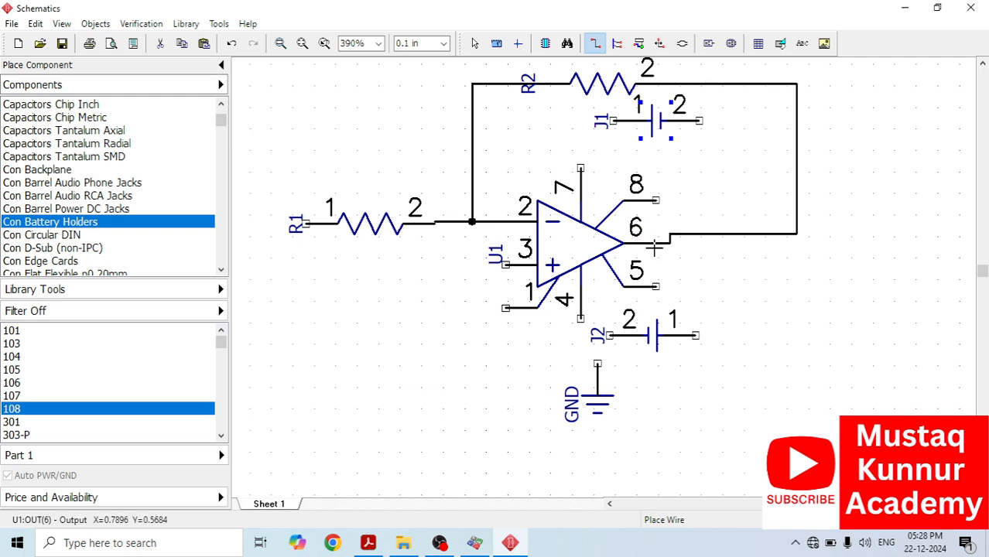
Step: Wire J1 pin 1 to the op-amp's pin 7 and J2 pin 2 to its pin 4
left_click(613, 121)
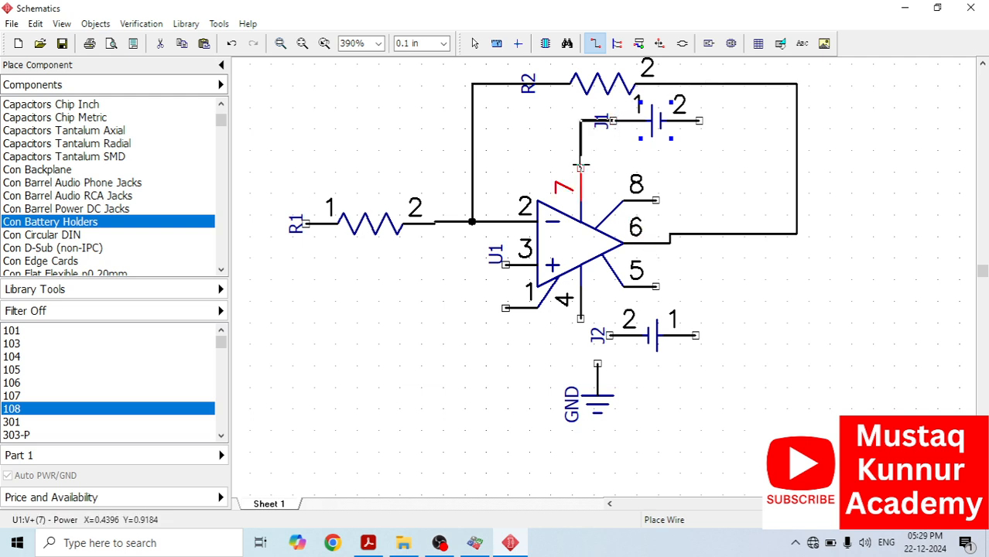
left_click(580, 167)
left_click(610, 336)
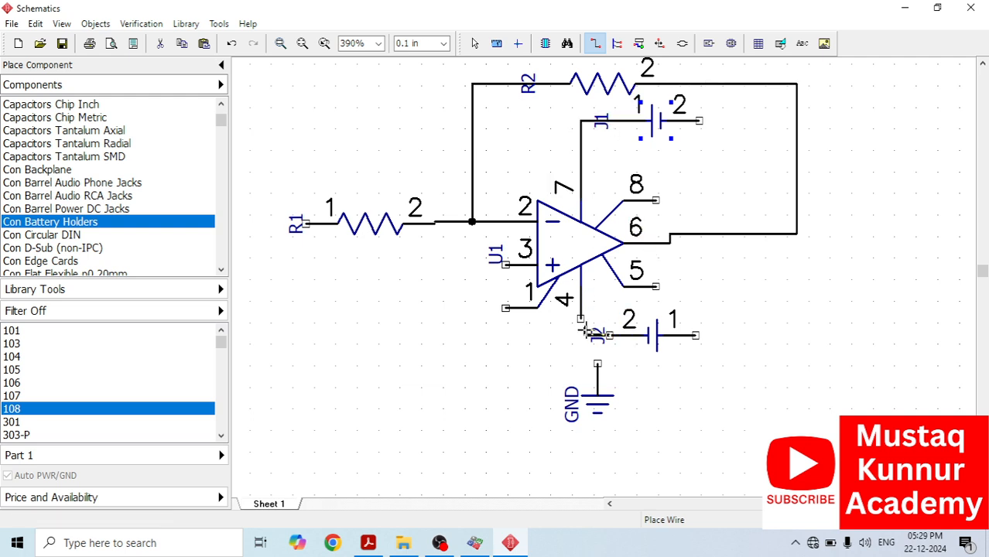
left_click(580, 319)
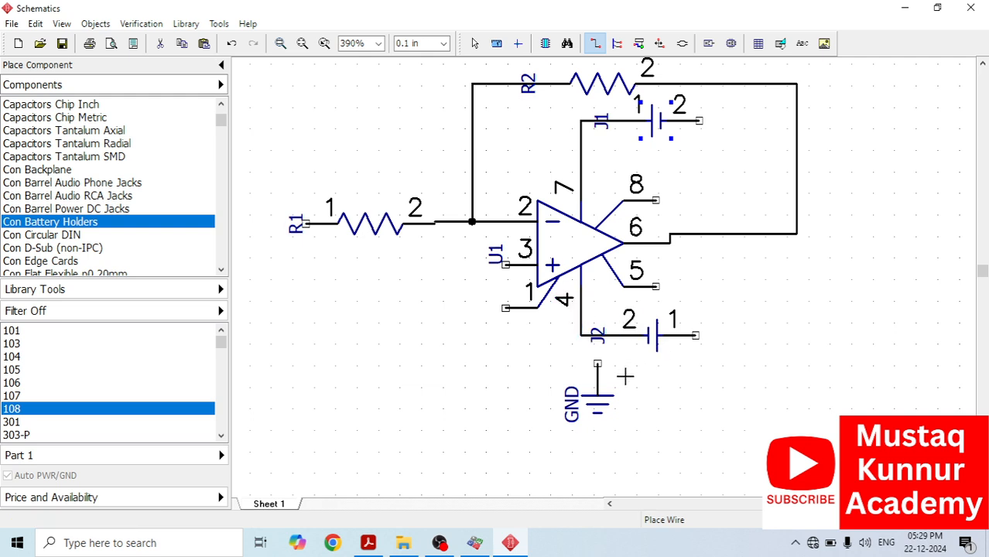
key("Escape")
Step: Copy the GND port, paste it beside battery J1, and wire it to J1 pin 2
left_click(598, 409)
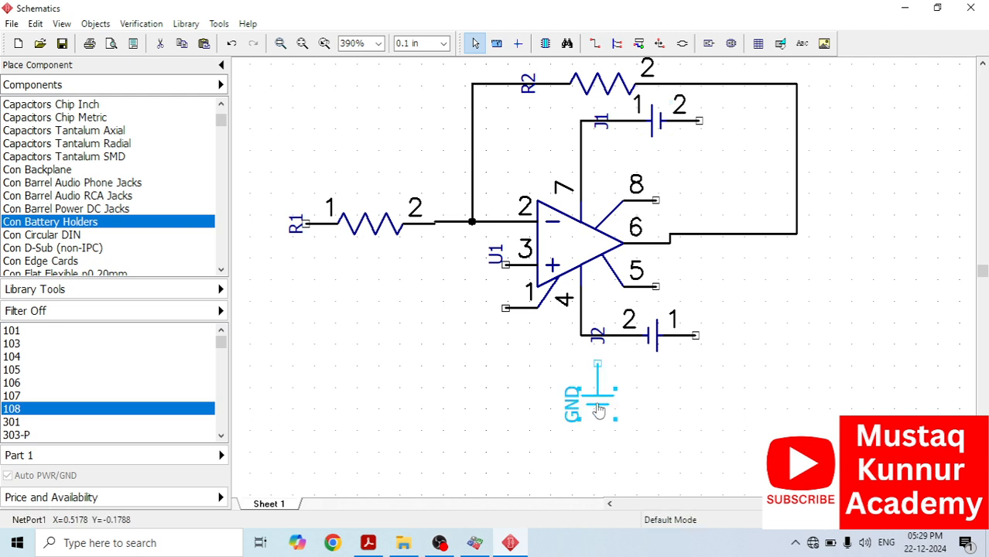
right_click(598, 409)
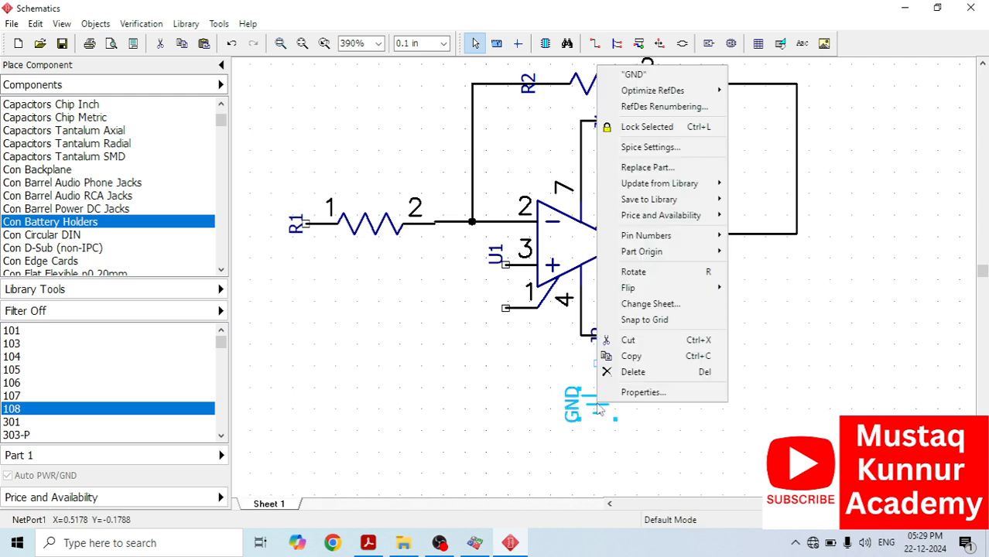
left_click(641, 358)
right_click(739, 146)
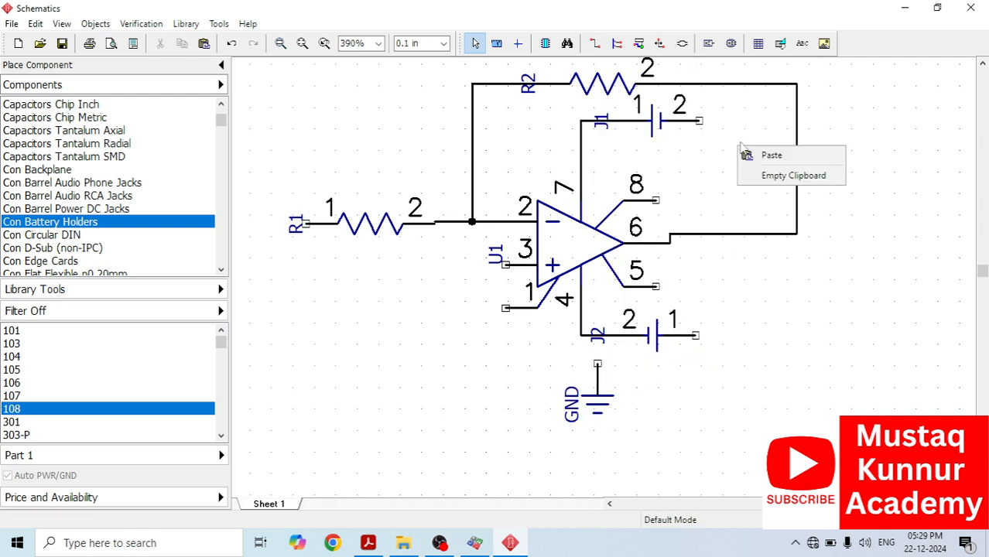
left_click(766, 155)
left_click(754, 117)
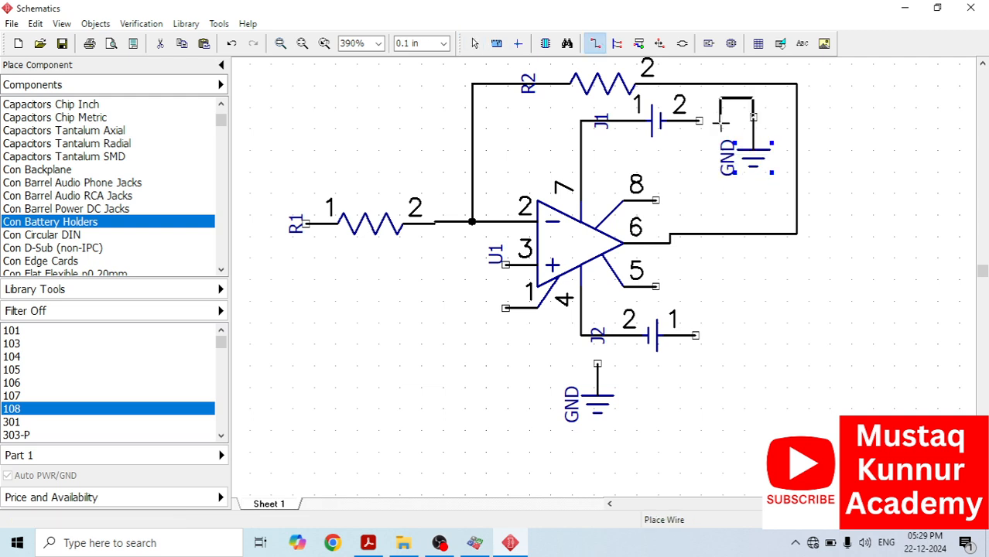
left_click(702, 120)
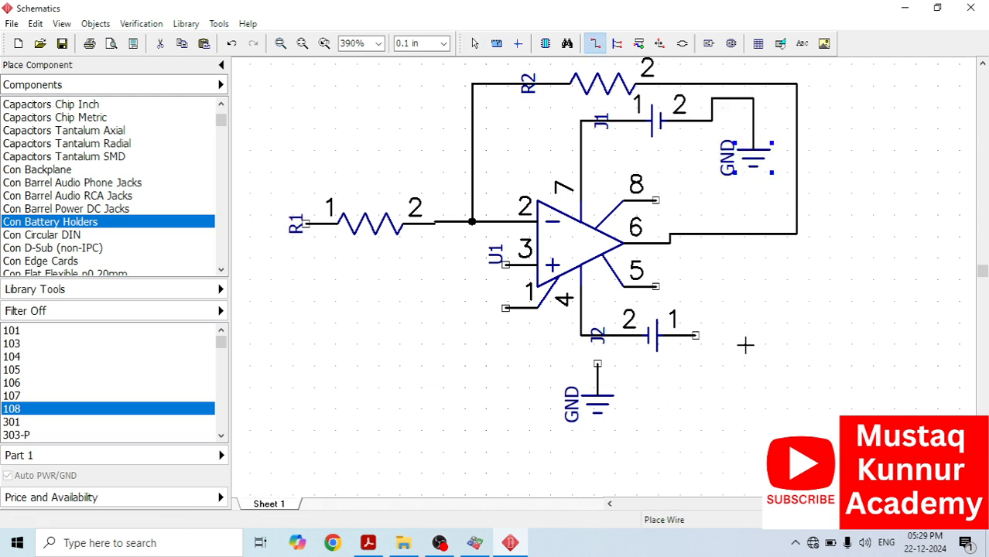
key("Escape")
Step: Paste another GND port beside battery J2 and wire it to J2 pin 1
left_click(753, 374)
right_click(753, 374)
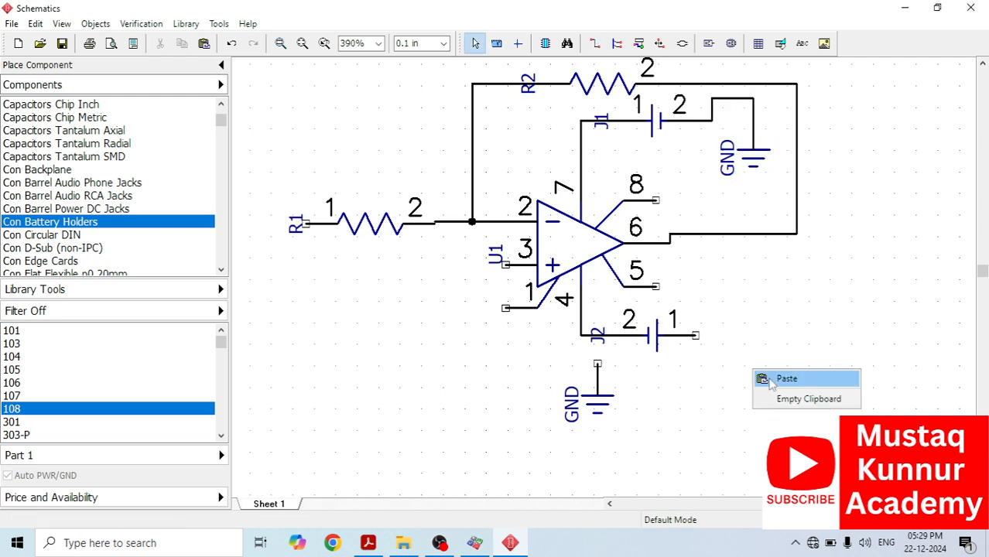
left_click(782, 379)
left_click(769, 342)
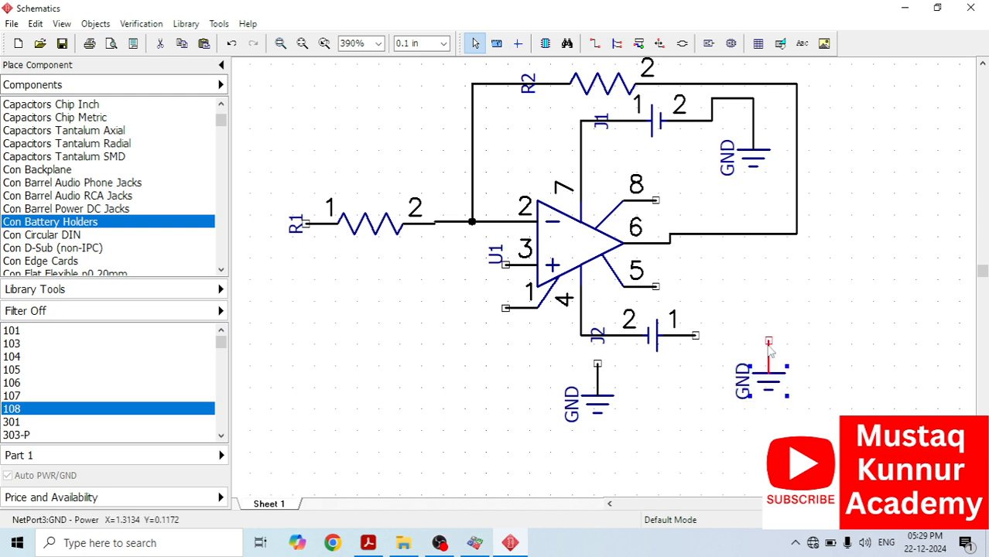
left_click(696, 335)
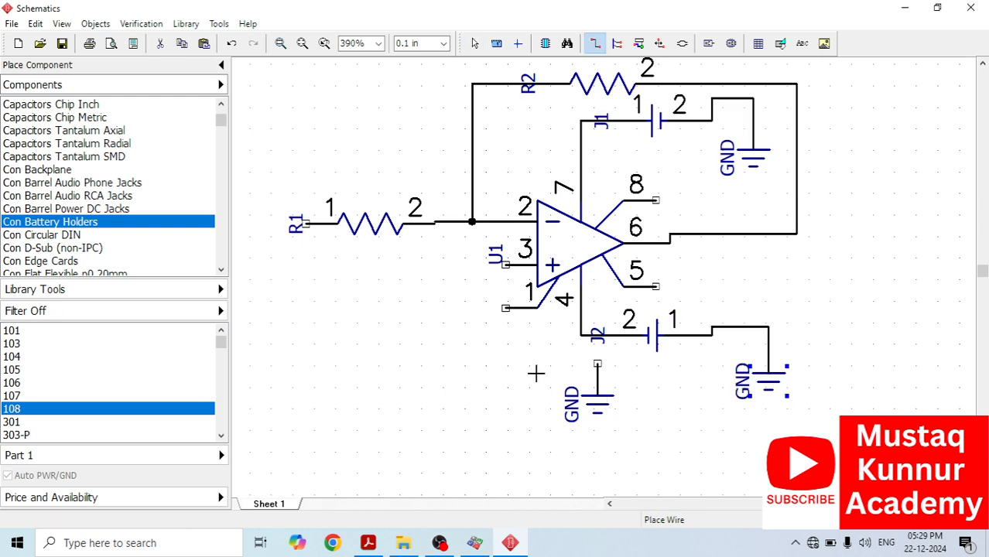
key("Escape")
Step: Move the original GND port below the op-amp's inputs and wire it to the non-inverting input, pin 3
left_click_drag(602, 397, 452, 338)
left_click(505, 265)
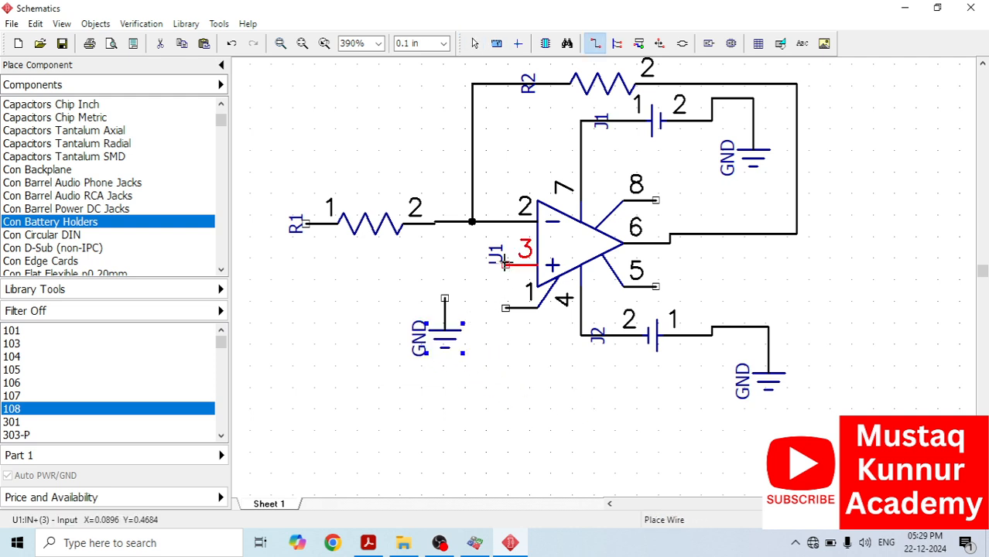
left_click(449, 296)
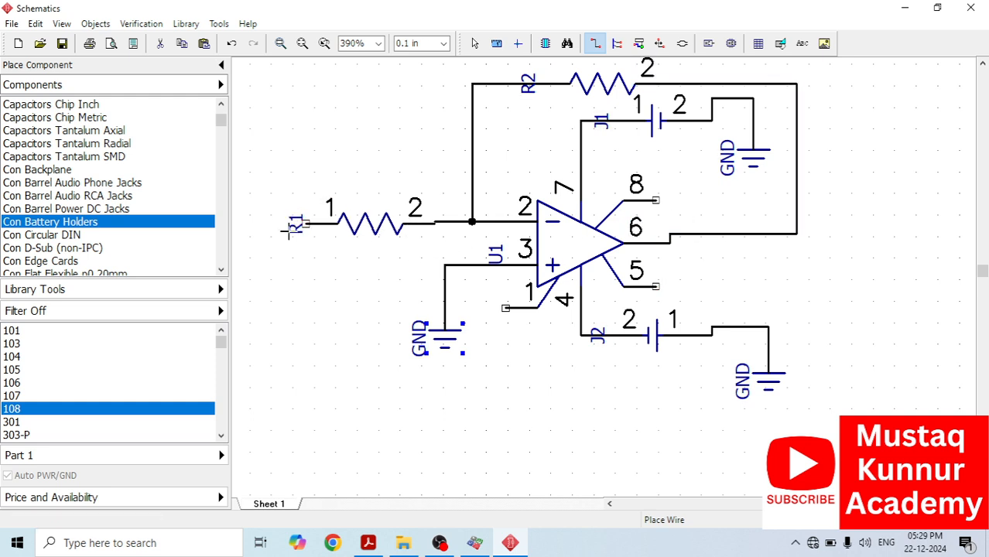
Step: Review the component properties of input resistor R1, and rename feedback resistor R2 as Rf
right_click(356, 225)
double_click(357, 225)
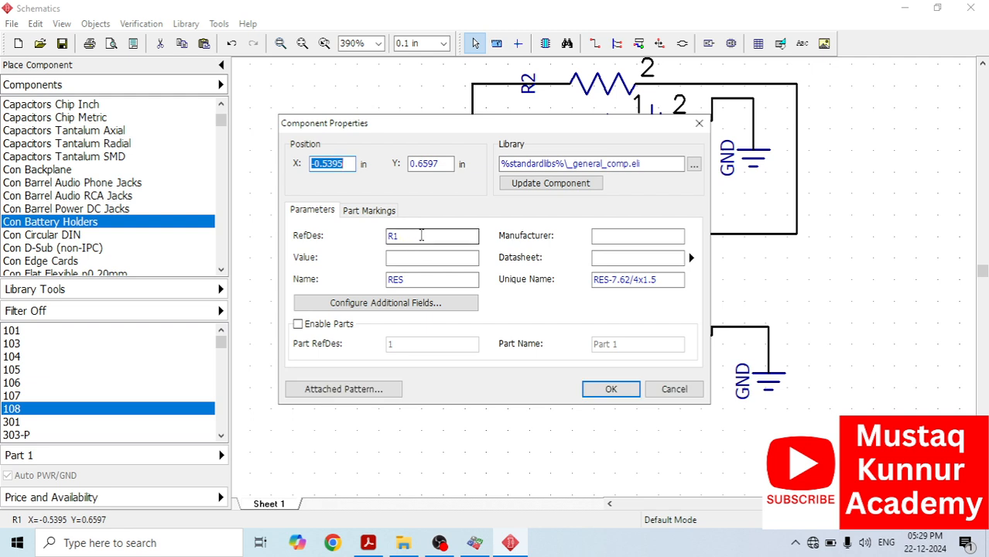
left_click(610, 389)
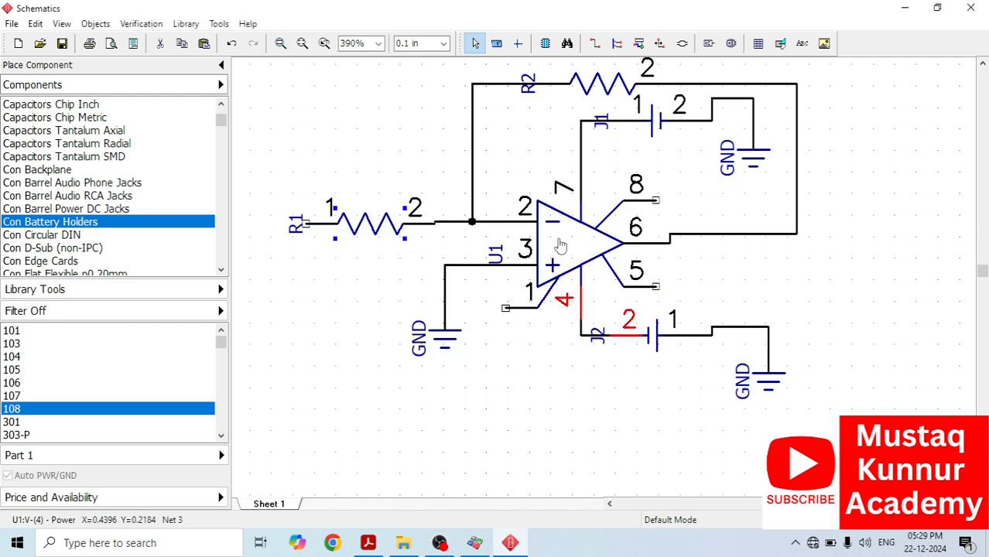
double_click(585, 91)
left_click(414, 238)
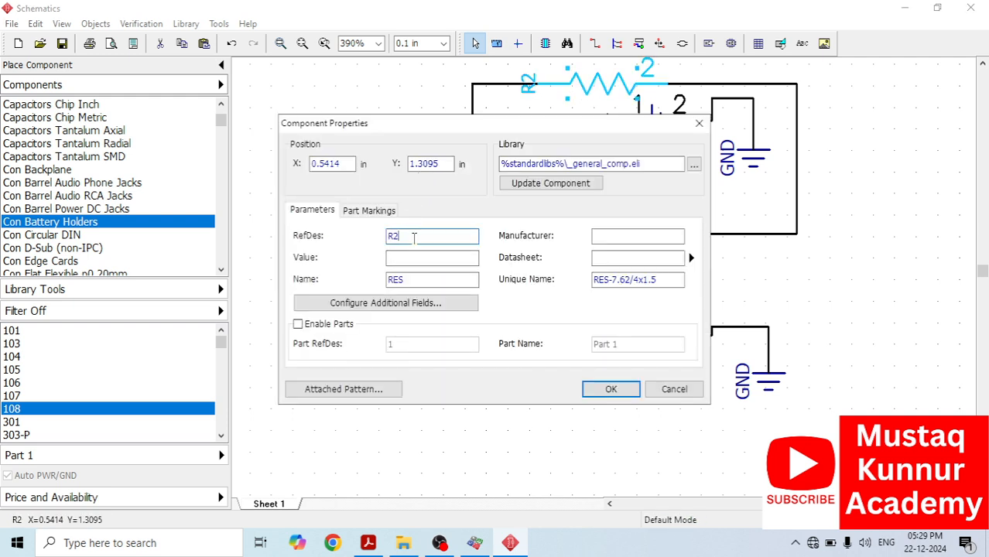
key("BackSpace")
left_click(610, 389)
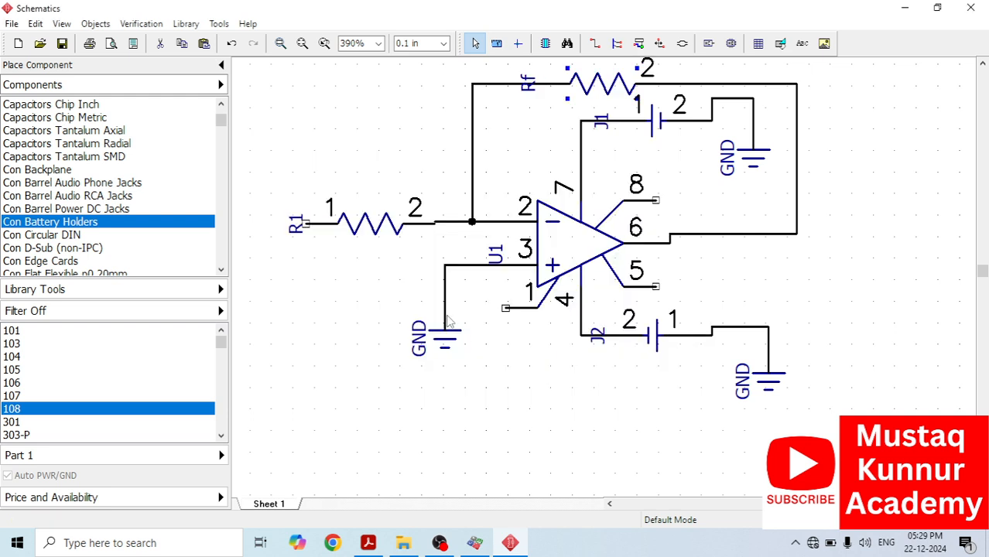
right_click(380, 234)
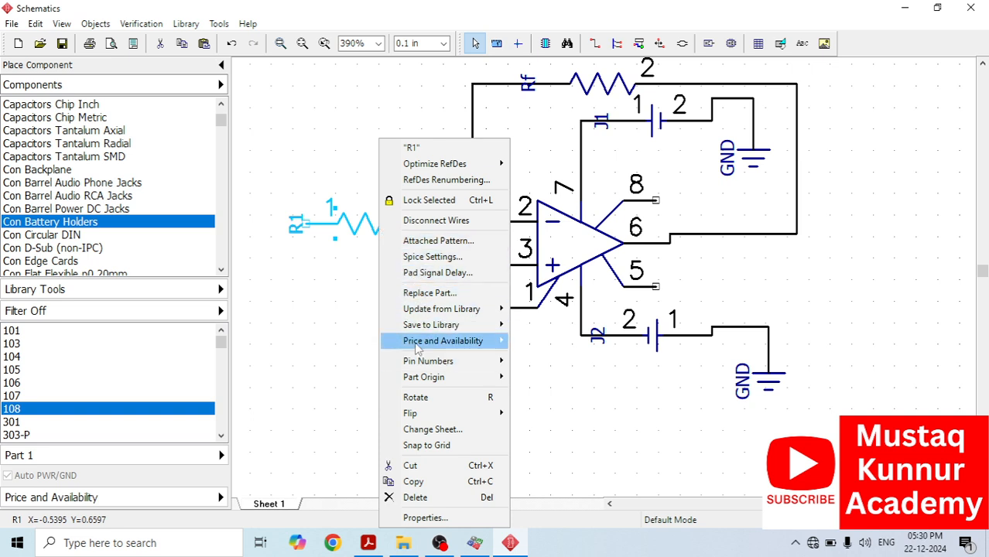
left_click(340, 391)
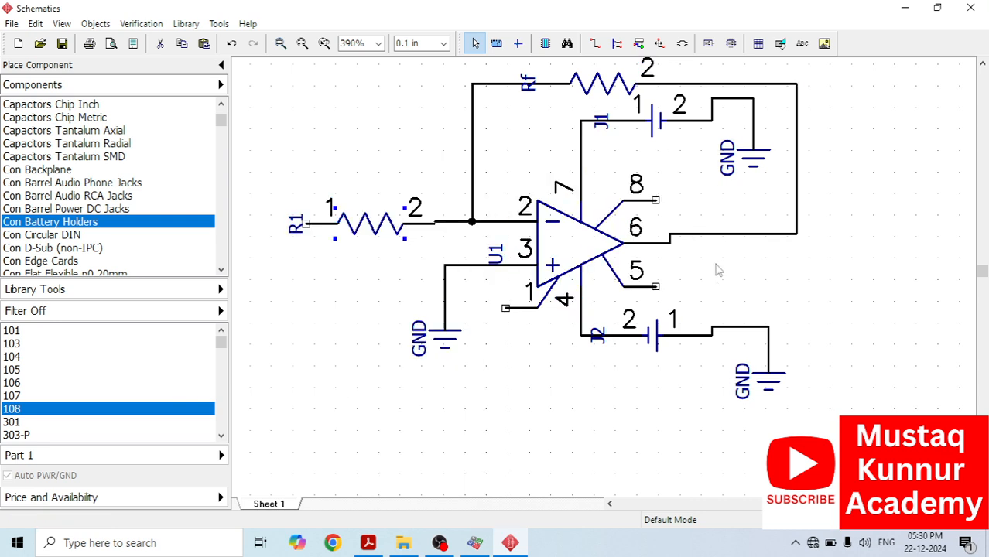
Step: Rename the ground net wired to J2 pin 1 as gn in its net properties
right_click(736, 329)
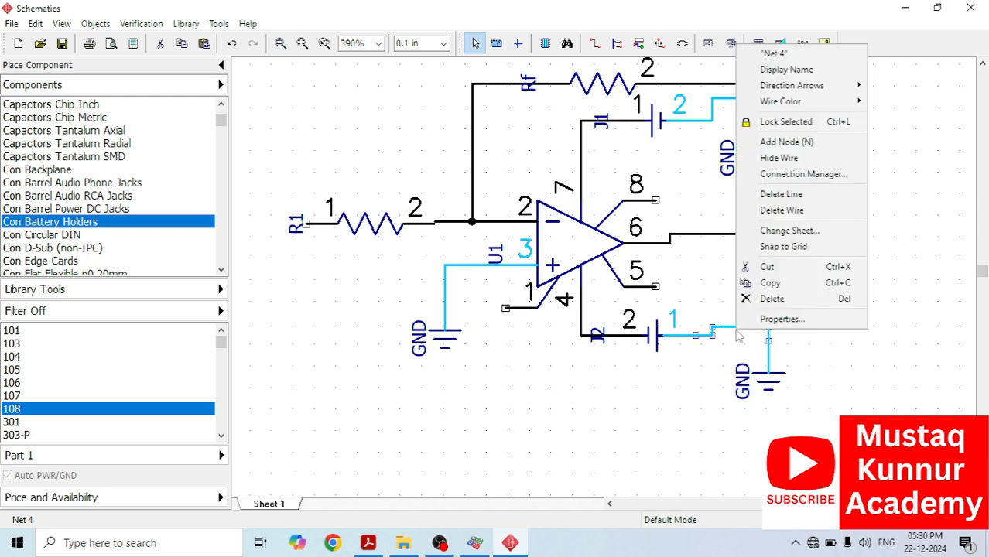
left_click(763, 324)
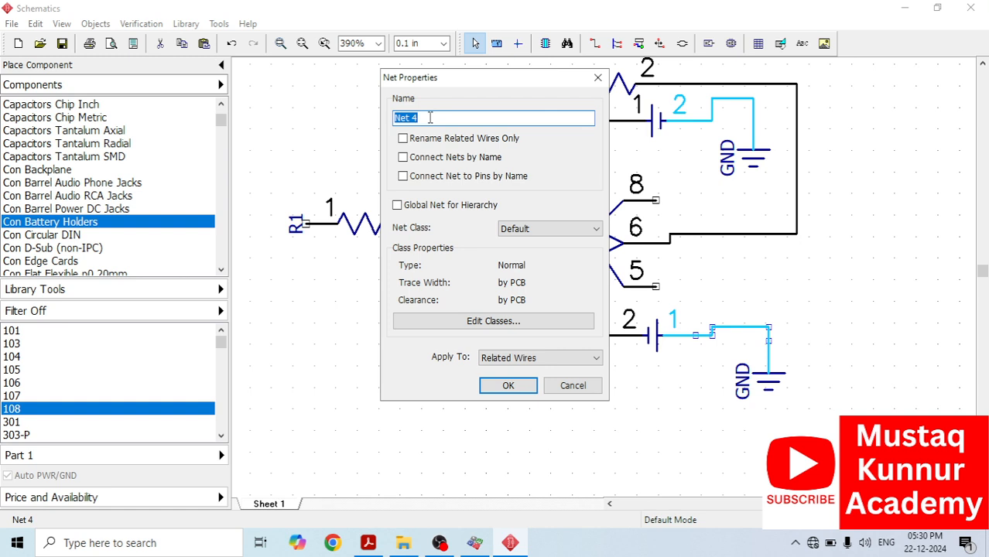
type("gn")
left_click(507, 384)
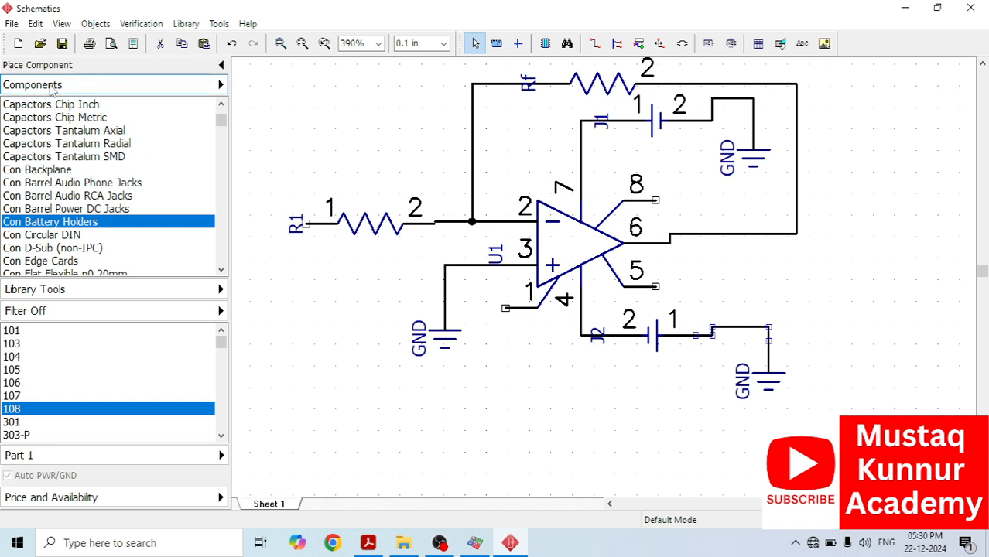
Step: Save the schematic as INVERTING in the schematic layout folder
left_click(12, 24)
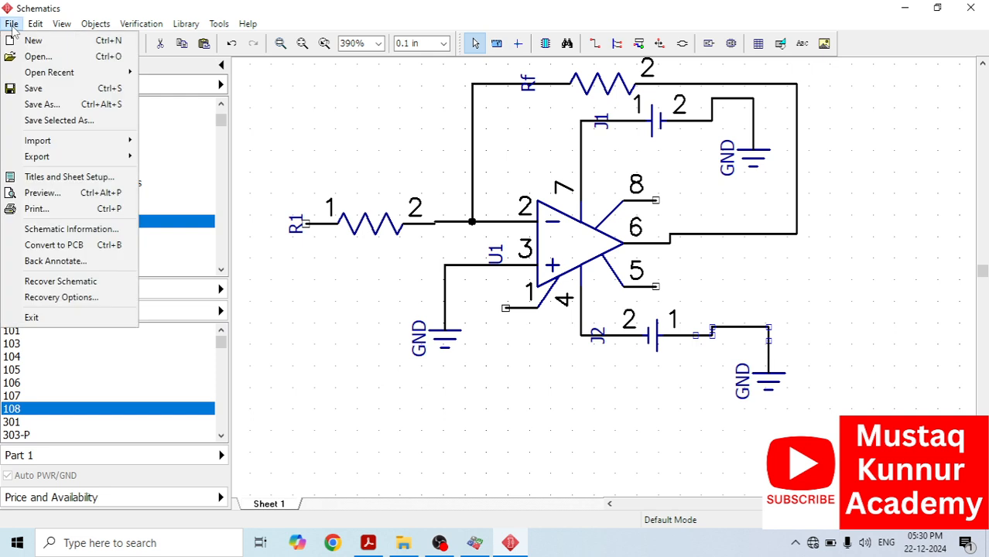
left_click(47, 89)
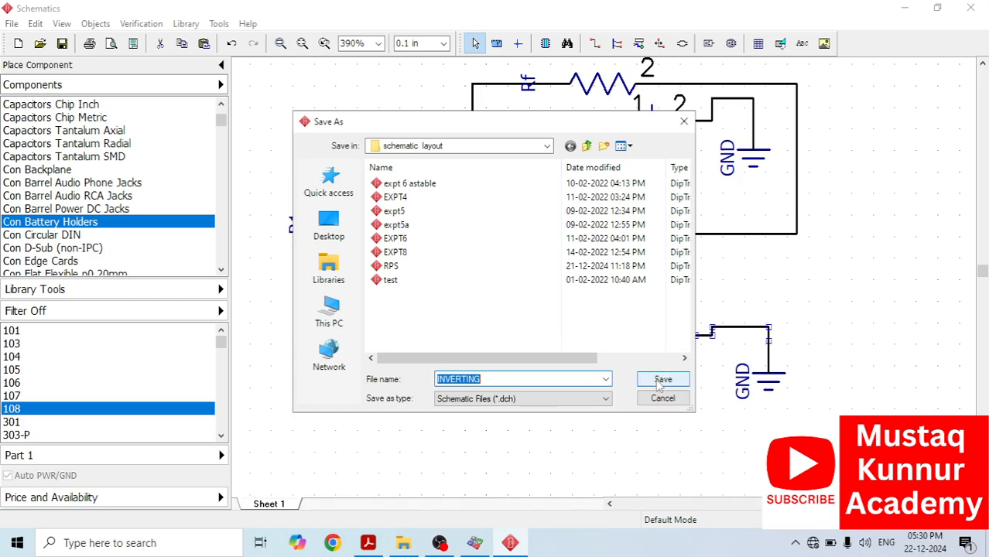
left_click(803, 352)
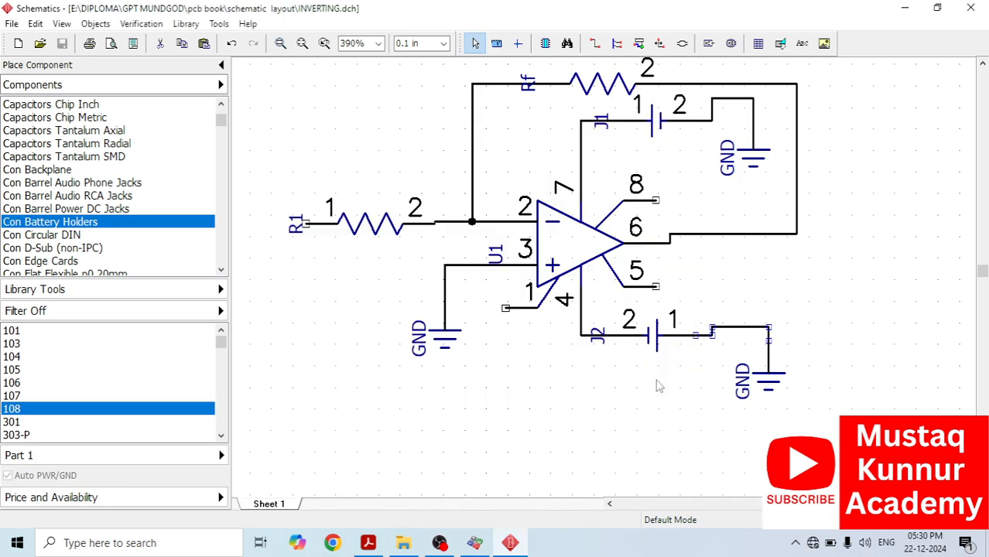
Step: Convert the schematic to a trial PCB using the schematic rules, inspect U1's footprint, and close that layout
left_click(13, 25)
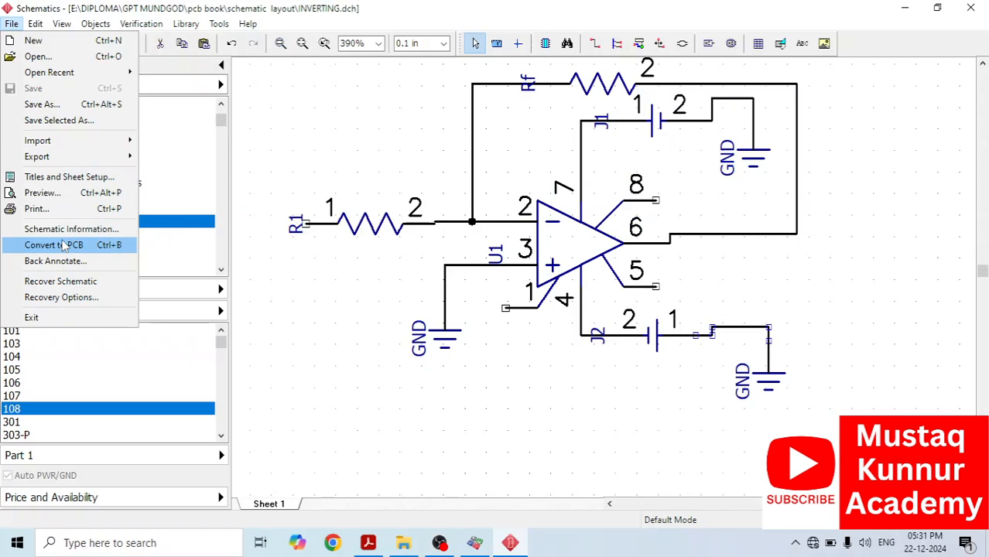
left_click(64, 245)
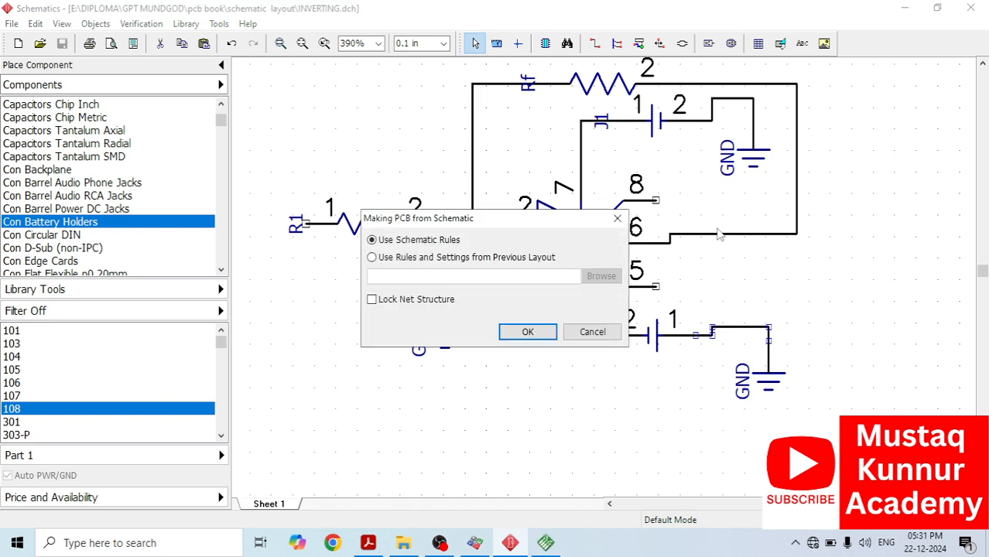
left_click(528, 332)
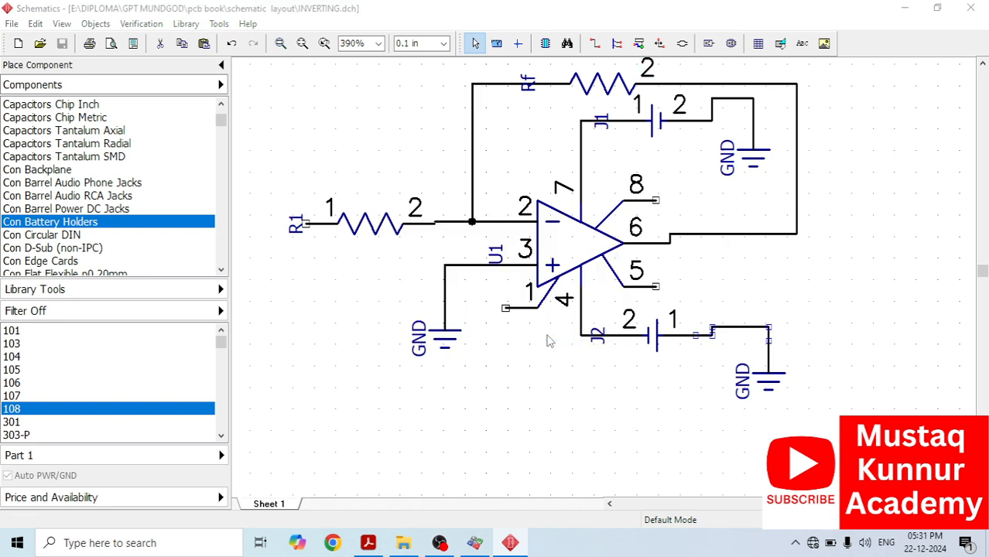
scroll(593, 252, "up", 6)
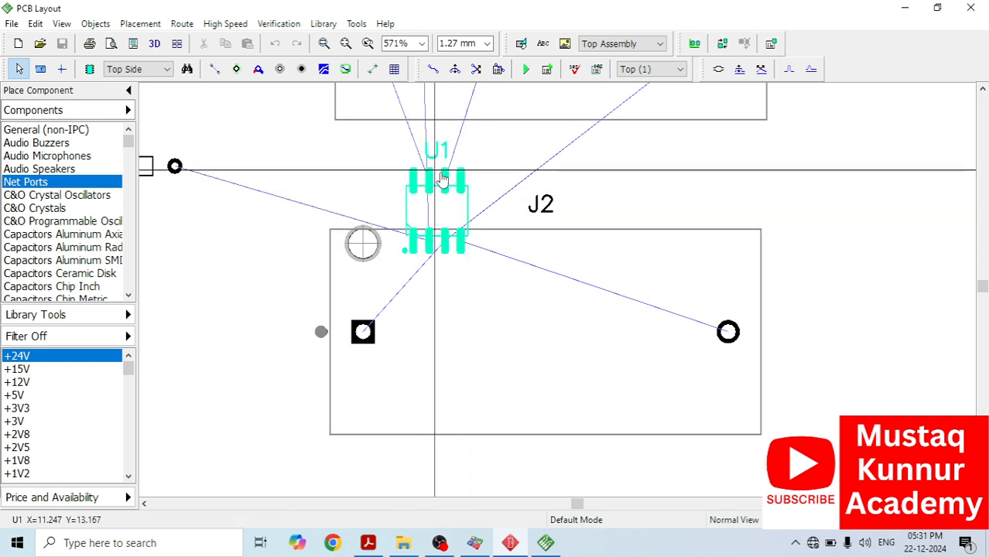
left_click(431, 186)
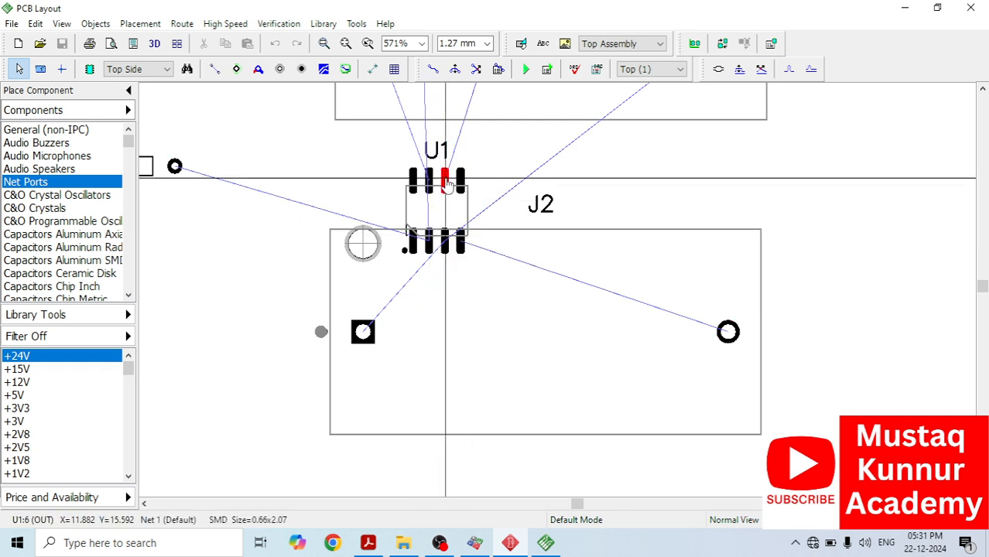
left_click(973, 8)
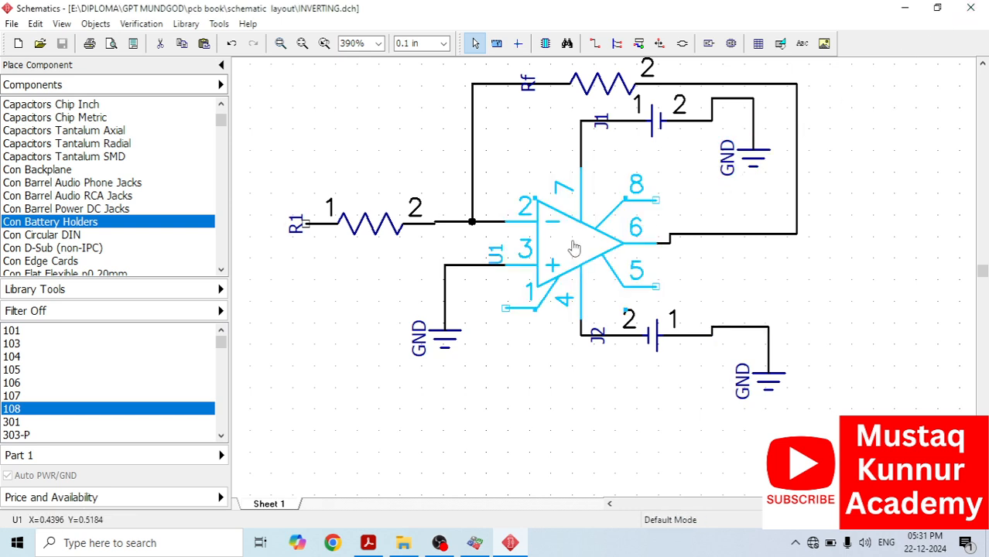
Step: Attach the DIP-8 pattern from the General (non-IPC) library to op-amp U1 and save the schematic
right_click(574, 247)
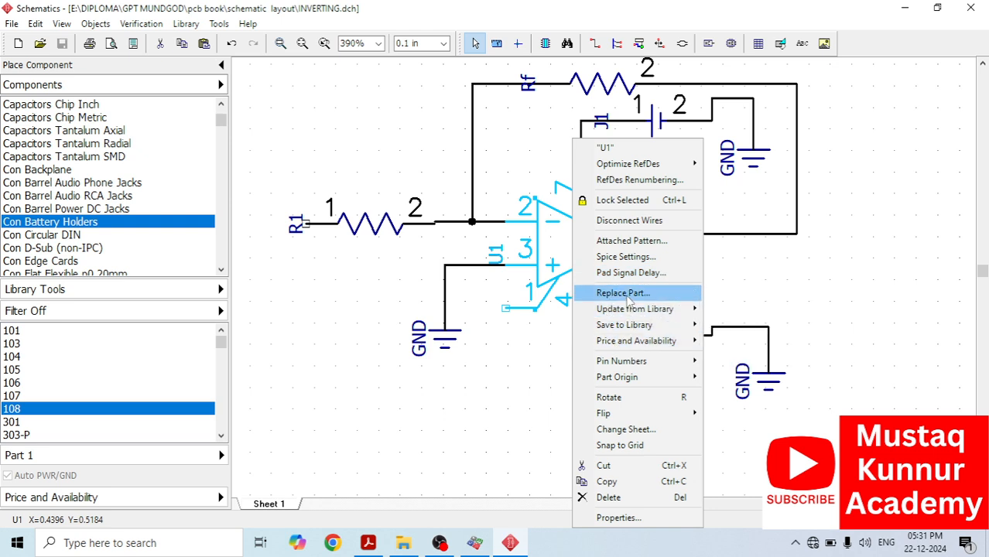
mouse_move(642, 350)
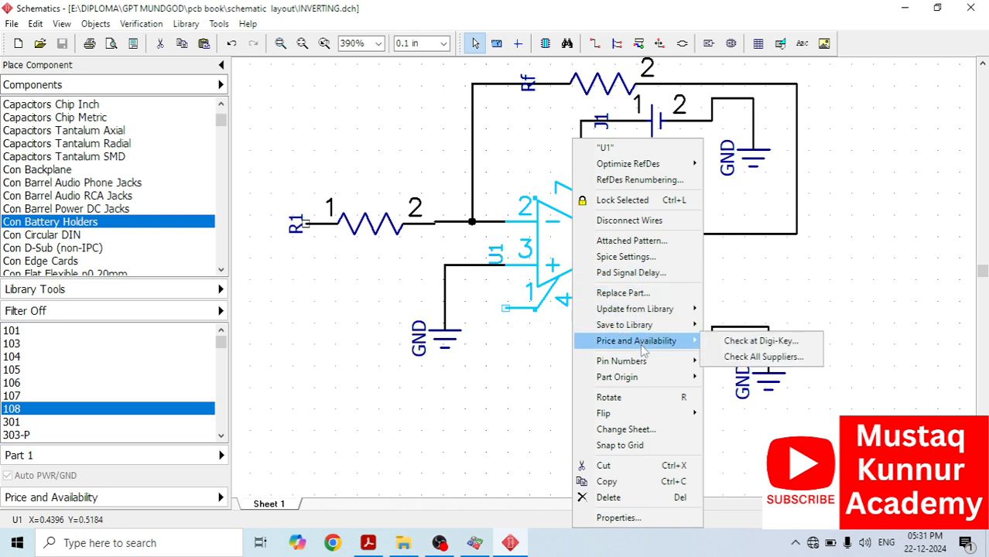
left_click(644, 246)
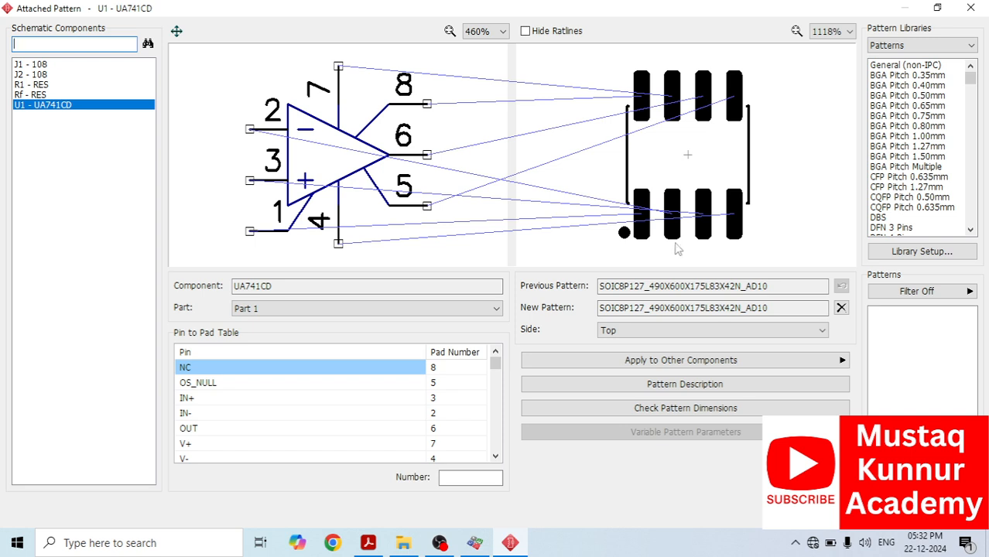
left_click(897, 66)
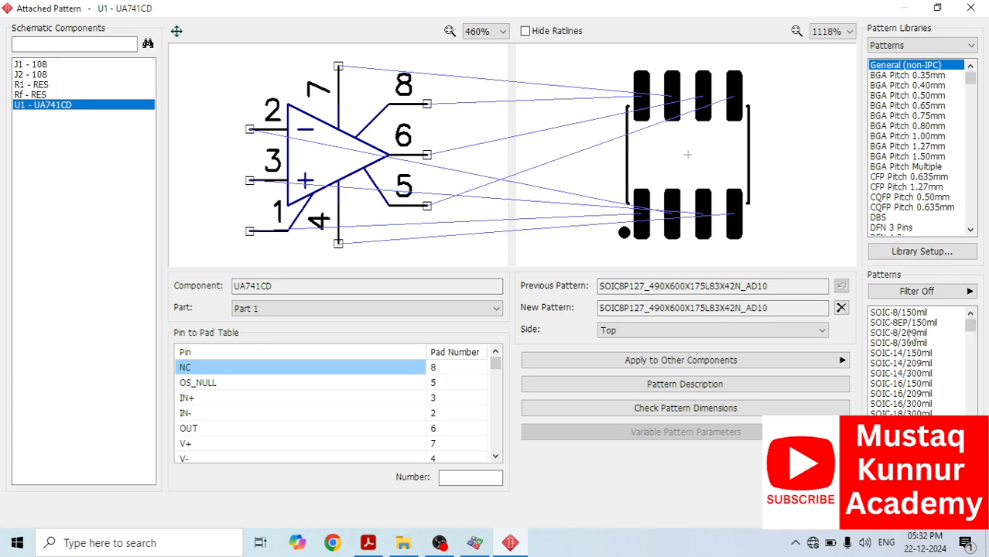
left_click(900, 312)
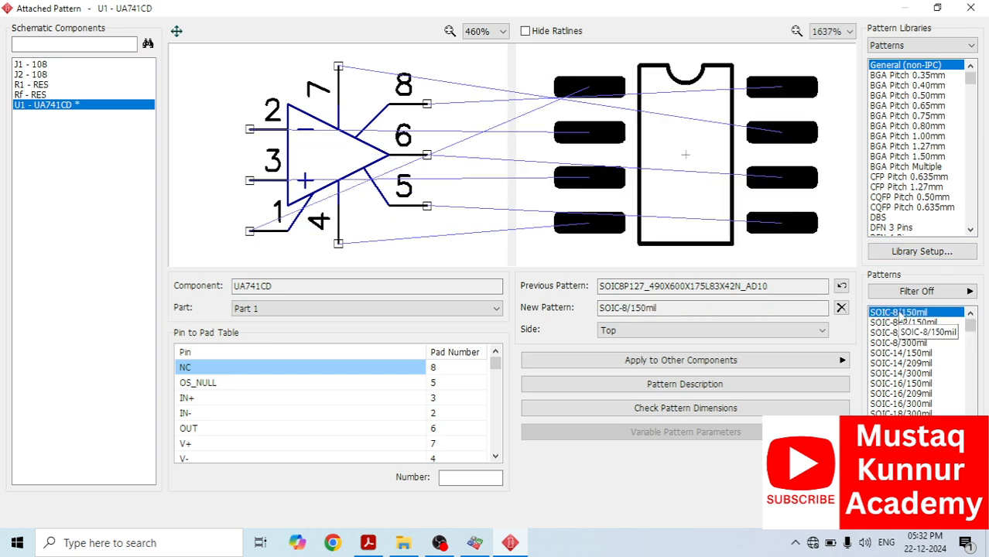
scroll(901, 321, "up", 5)
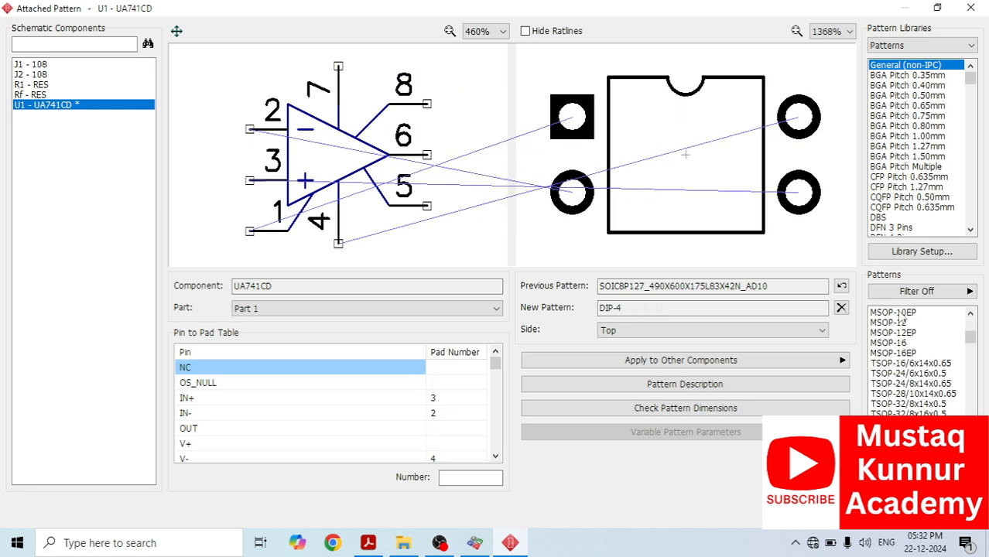
scroll(917, 364, "down", 2)
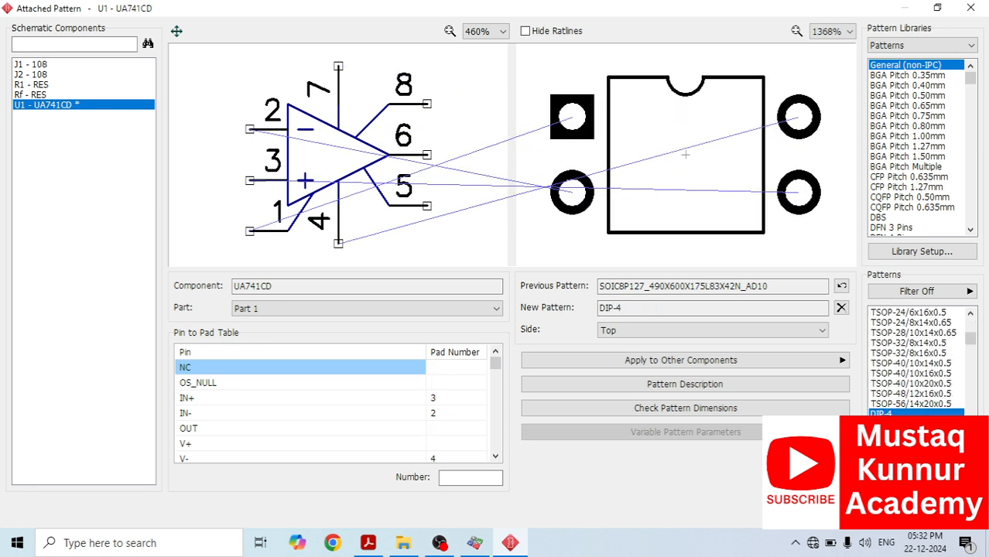
left_click(882, 433)
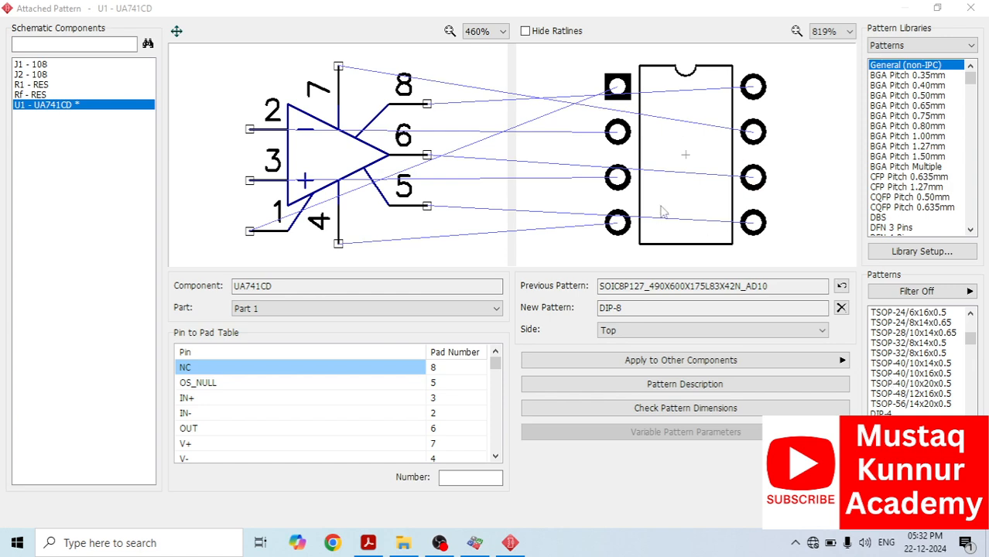
key("Return")
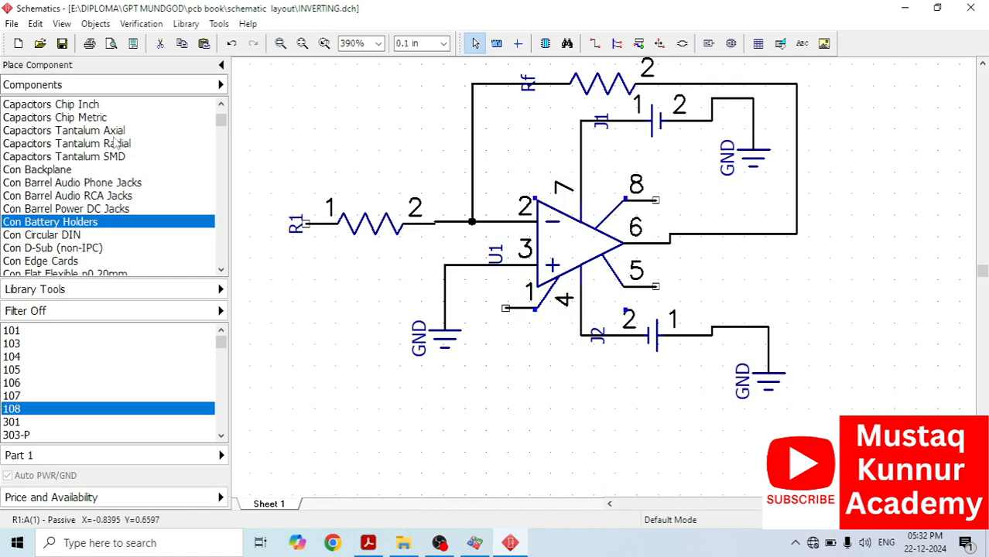
left_click(11, 24)
left_click(28, 88)
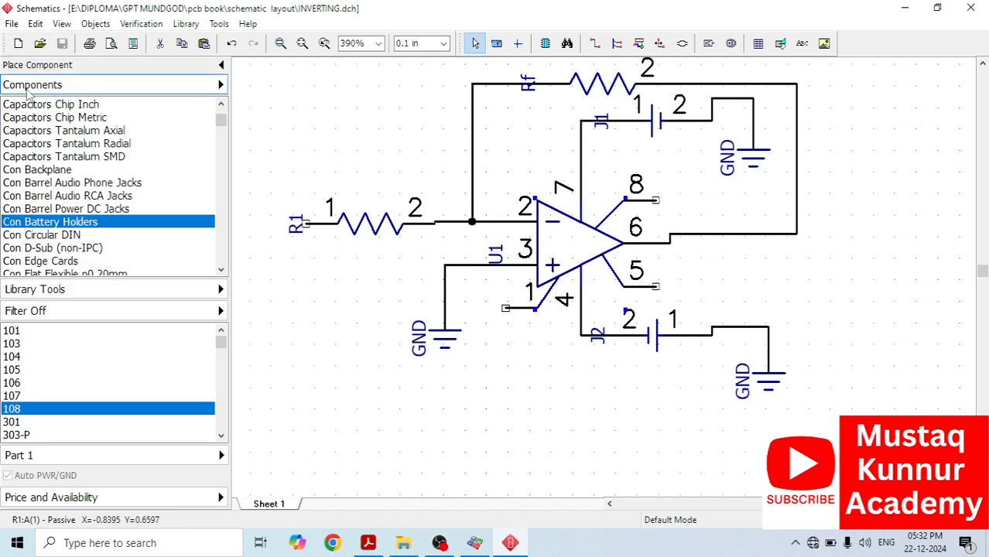
Step: Convert the saved schematic to a PCB layout using the schematic rules and select battery holder J2
left_click(11, 23)
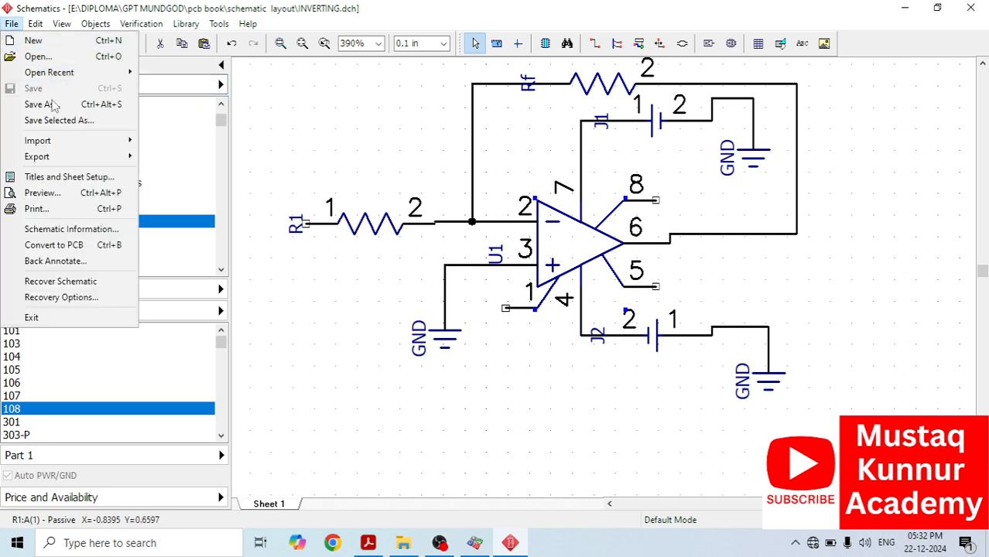
left_click(86, 244)
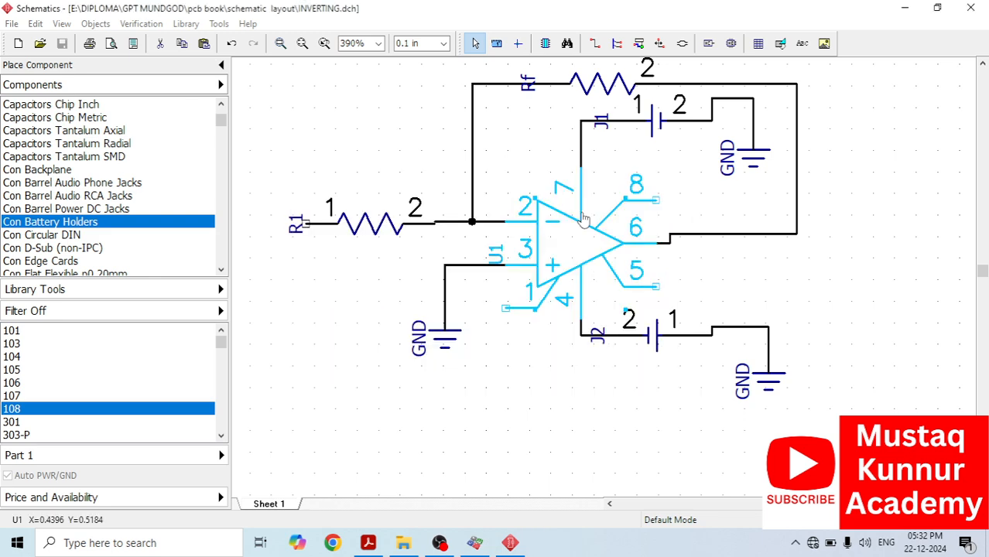
left_click(526, 331)
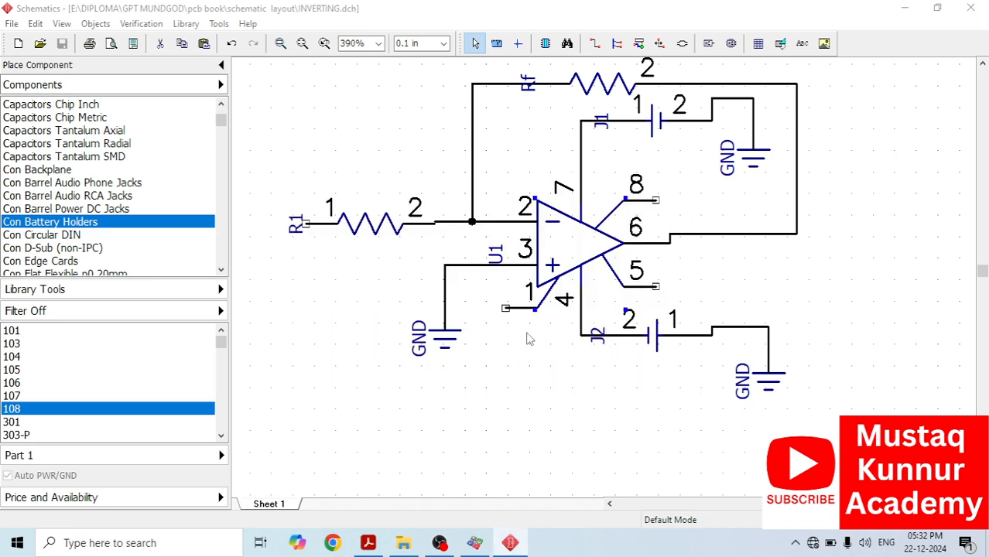
left_click(553, 299)
scroll(588, 294, "up", 3)
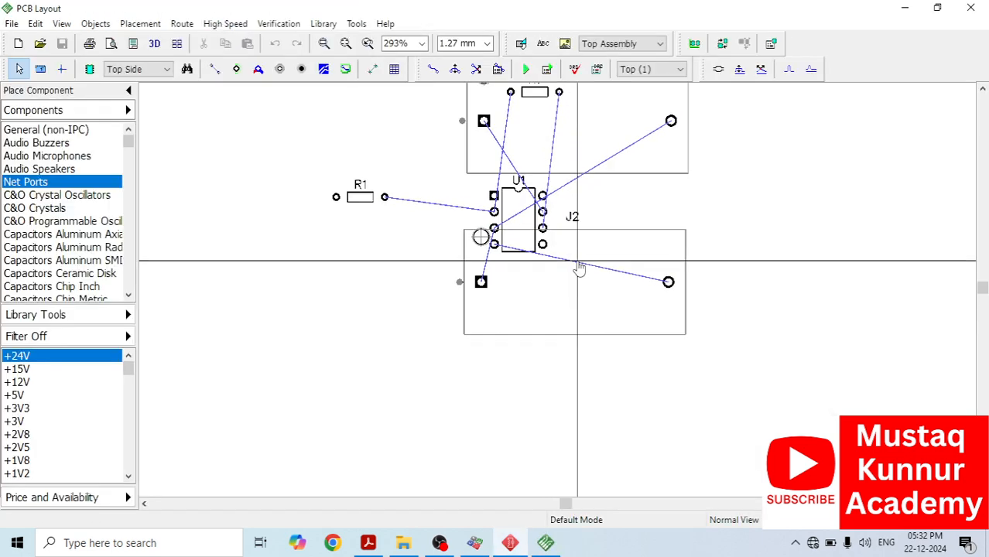
scroll(610, 291, "down", 2)
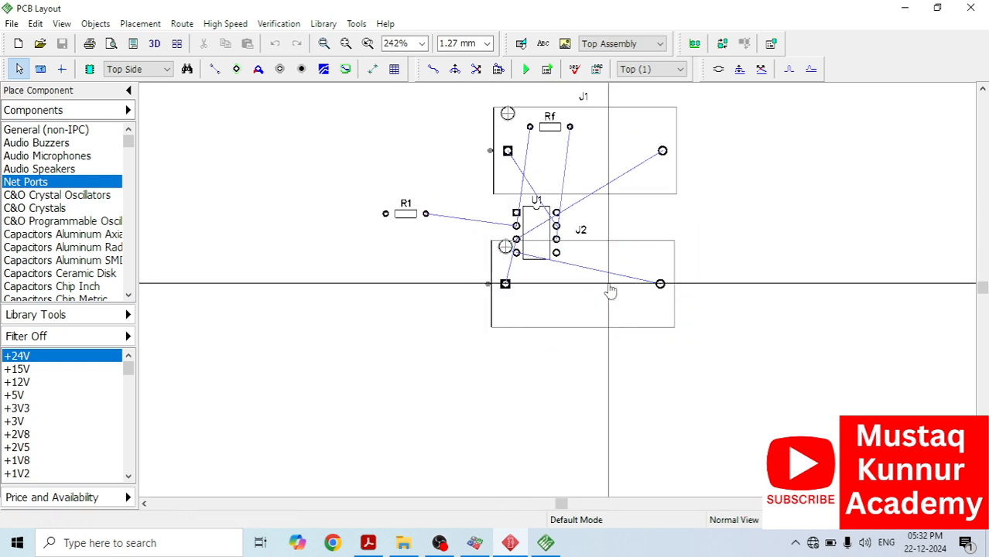
scroll(611, 291, "down", 2)
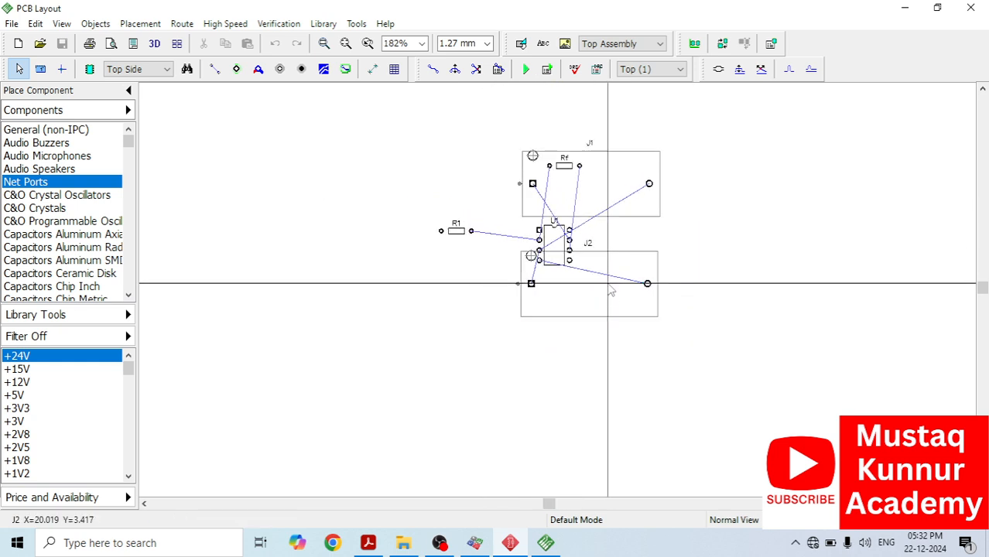
left_click(611, 291)
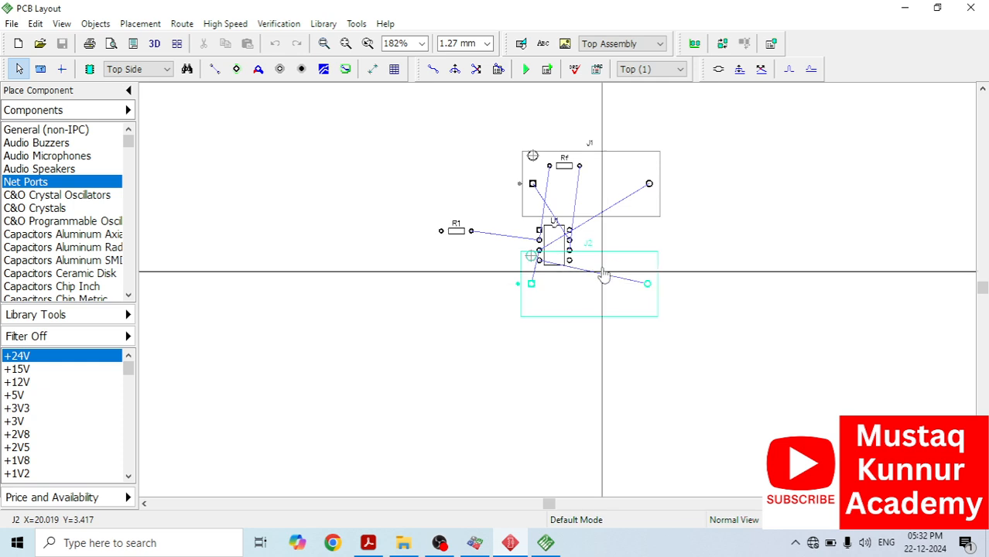
Step: Select Top (1) as the routing layer and move R1, battery holder J2 and Rf closer to U1
left_click(654, 71)
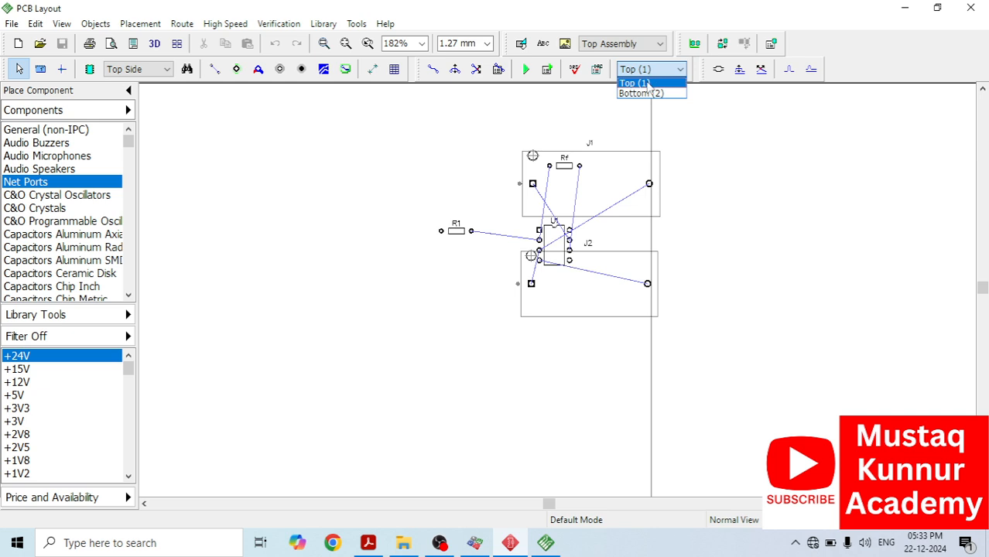
left_click(648, 82)
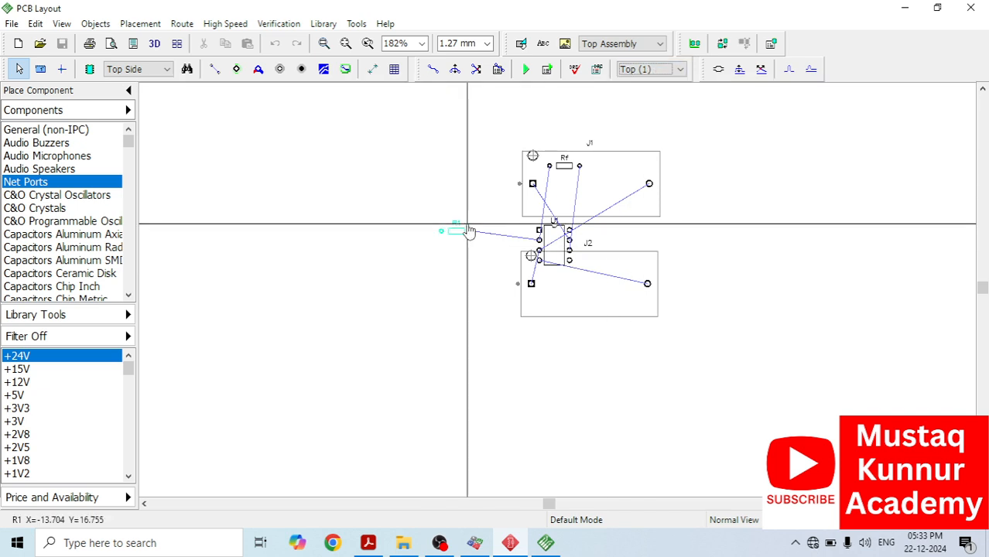
left_click_drag(465, 230, 501, 224)
mouse_move(559, 256)
left_mouse_down()
mouse_move(570, 240)
mouse_move(541, 260)
left_mouse_up()
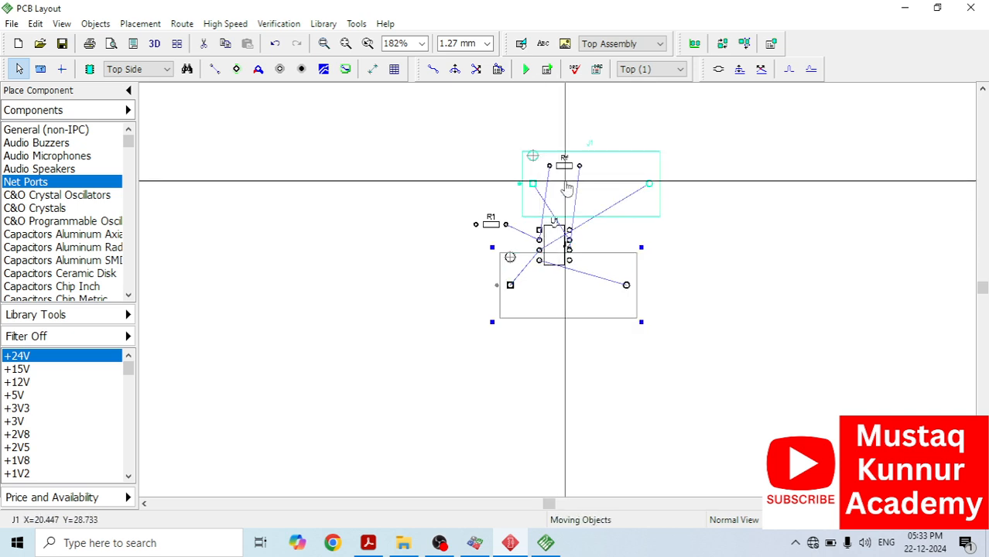
left_click_drag(566, 171, 549, 246)
Step: Reposition battery holders J1 and J2 so they line up above and below each other around U1
scroll(560, 200, "up", 2)
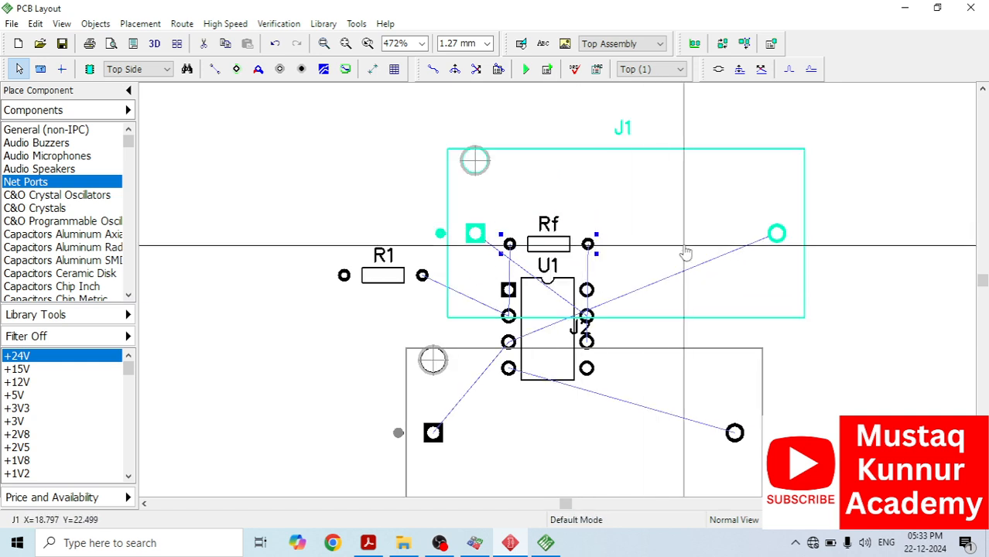
scroll(693, 260, "down", 1)
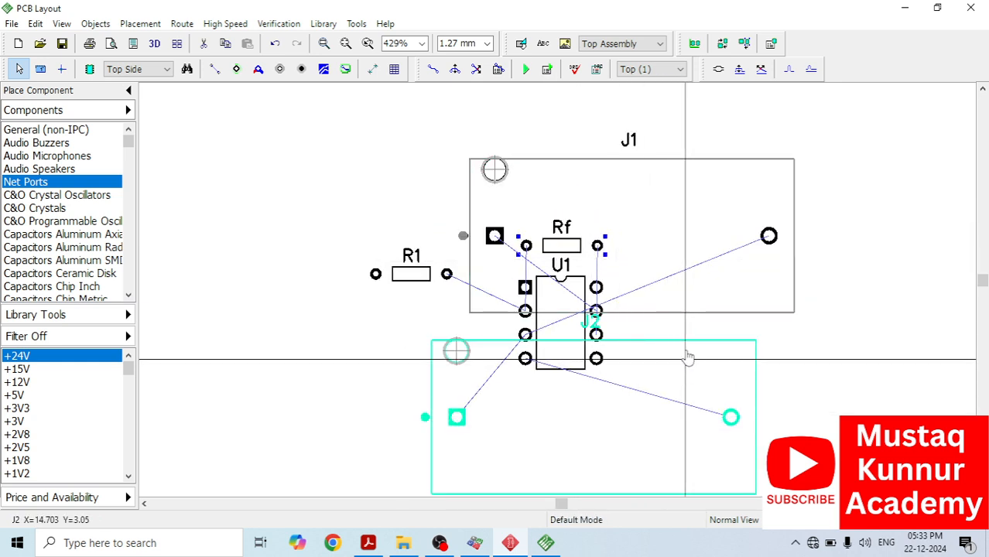
mouse_move(596, 211)
left_mouse_down()
mouse_move(571, 213)
mouse_move(588, 217)
mouse_move(589, 201)
left_mouse_up()
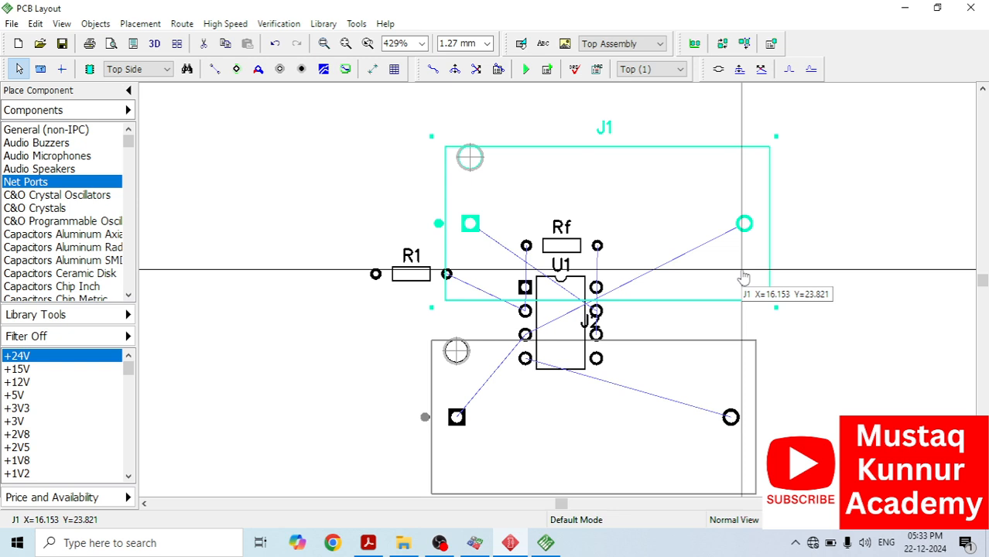
mouse_move(709, 382)
left_mouse_down()
mouse_move(718, 370)
mouse_move(727, 378)
left_mouse_up()
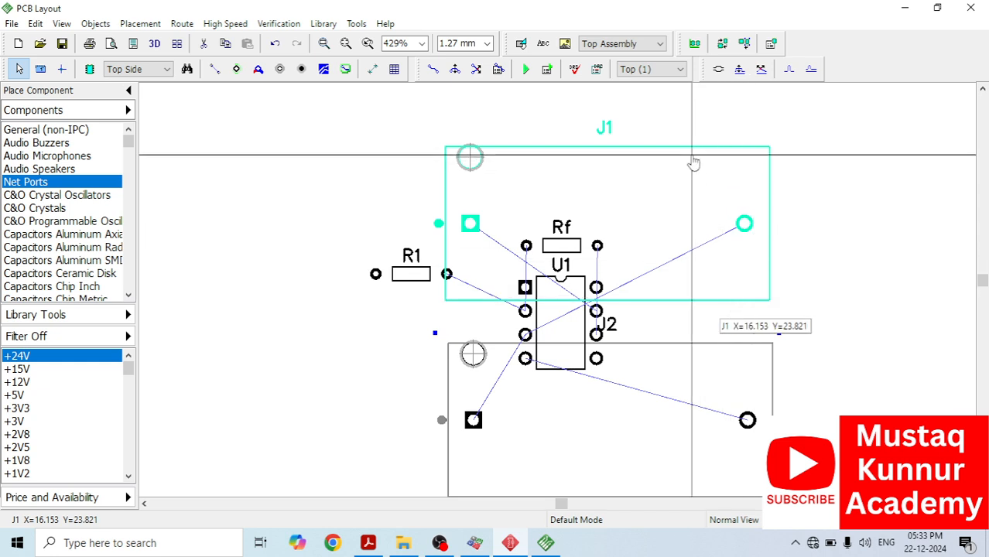
Step: Ungroup battery holder J1 and delete its assembly outline and the lower silk line
right_click(650, 164)
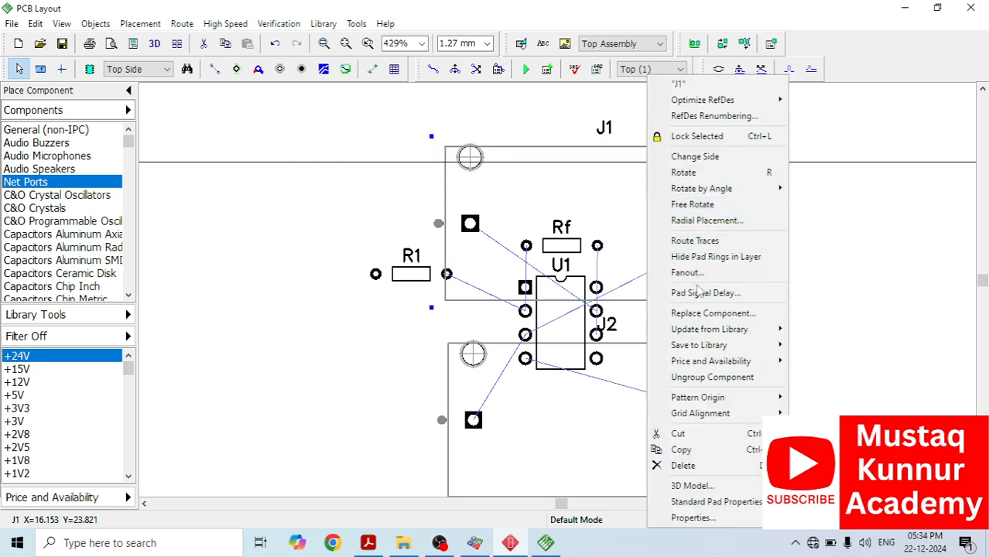
left_click(698, 379)
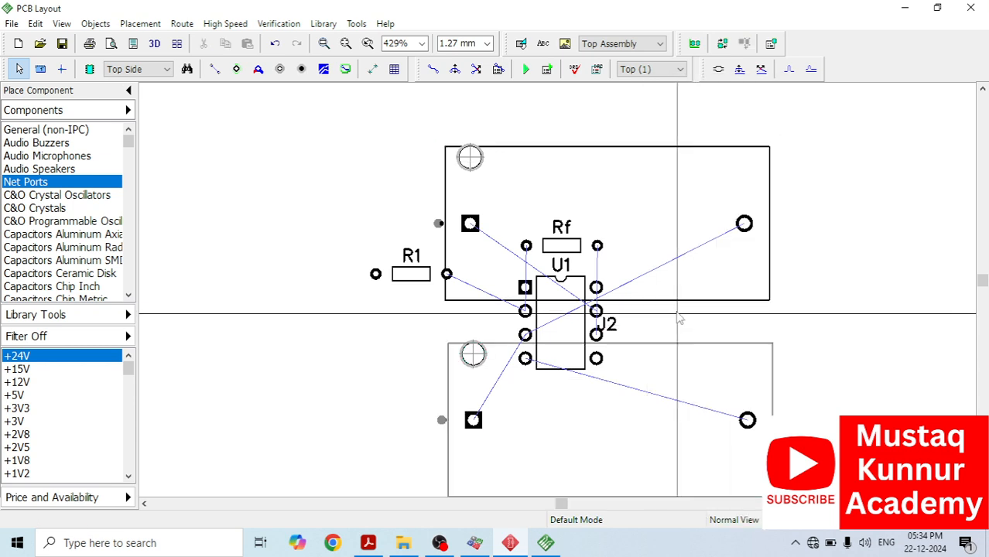
left_click_drag(670, 307, 675, 286)
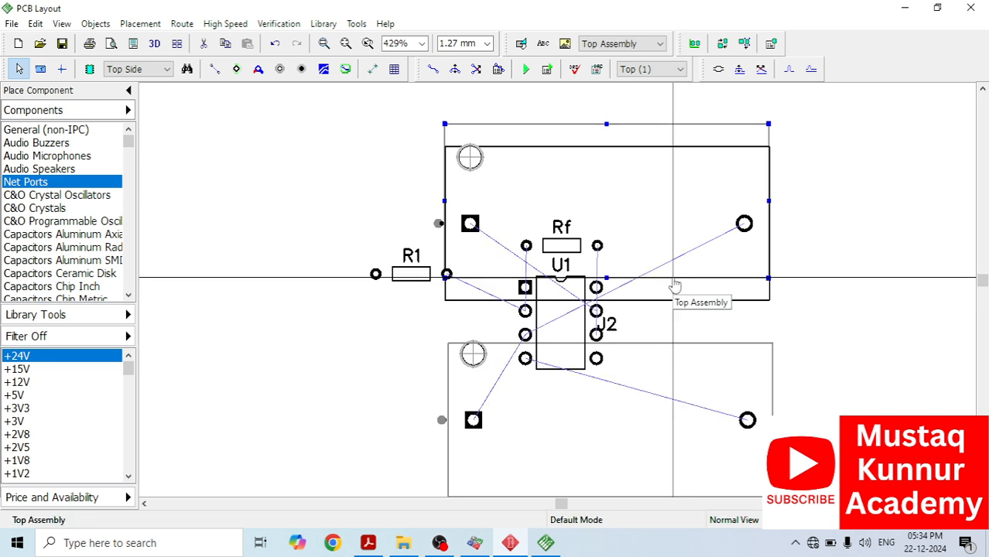
left_click(675, 286)
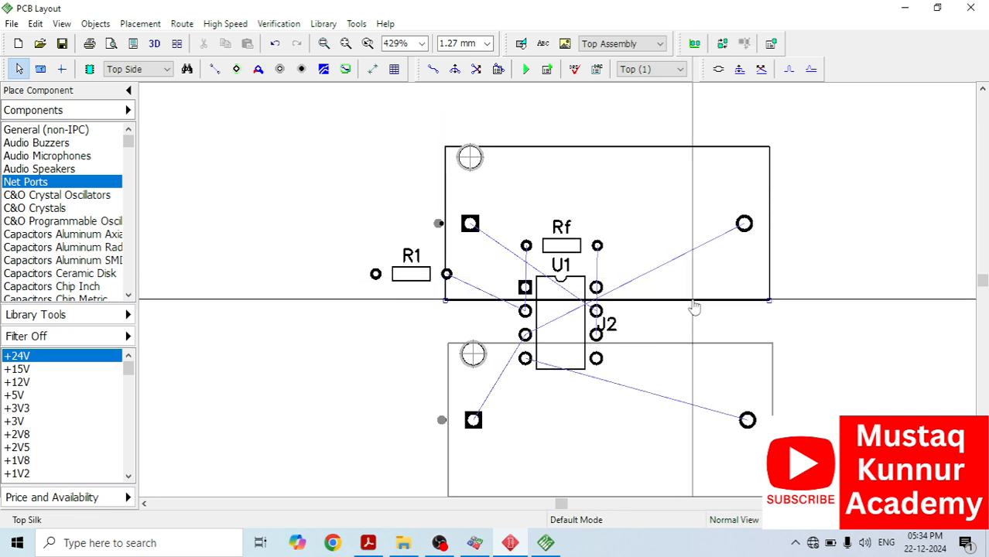
key("Delete")
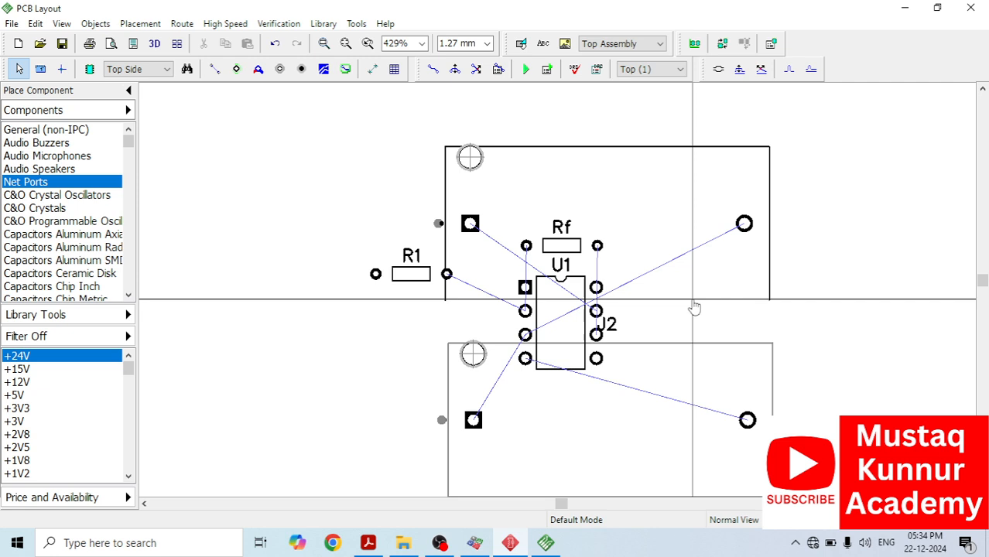
Step: Delete J1's remaining silk outline lines, mounting hole and pin markers, leaving only its two pads
left_click(622, 147)
key("Delete")
left_click(770, 194)
key("Delete")
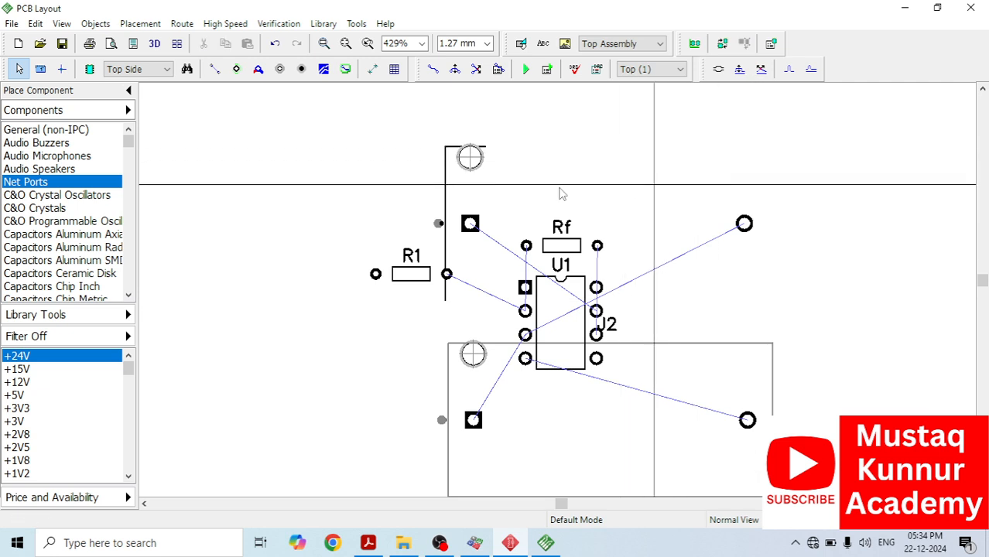
left_click(447, 203)
key("Delete")
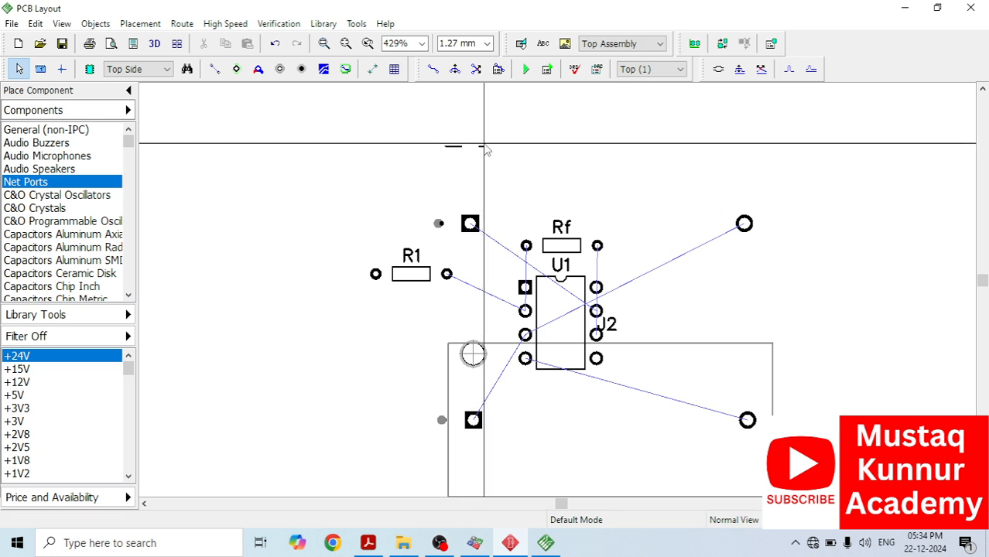
left_click(456, 146)
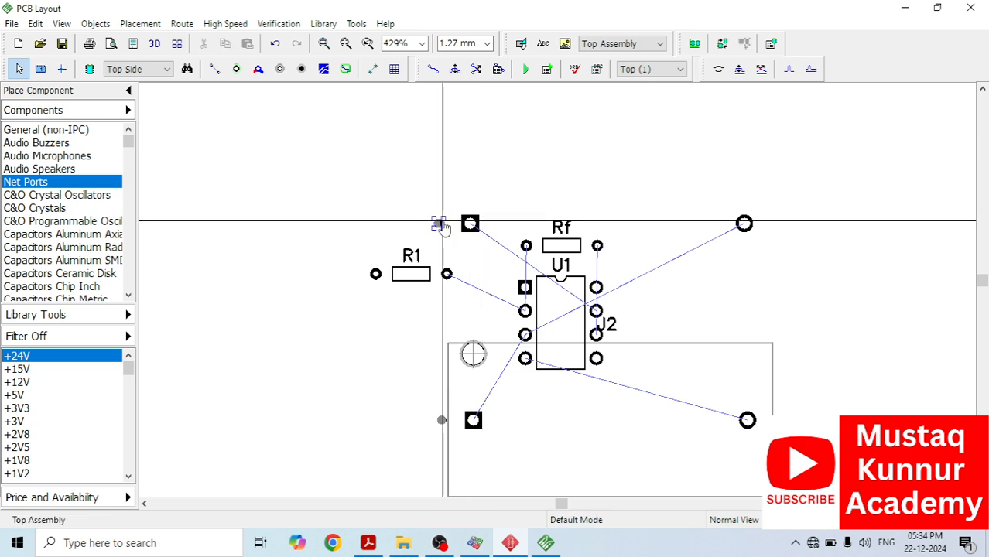
left_click(441, 224)
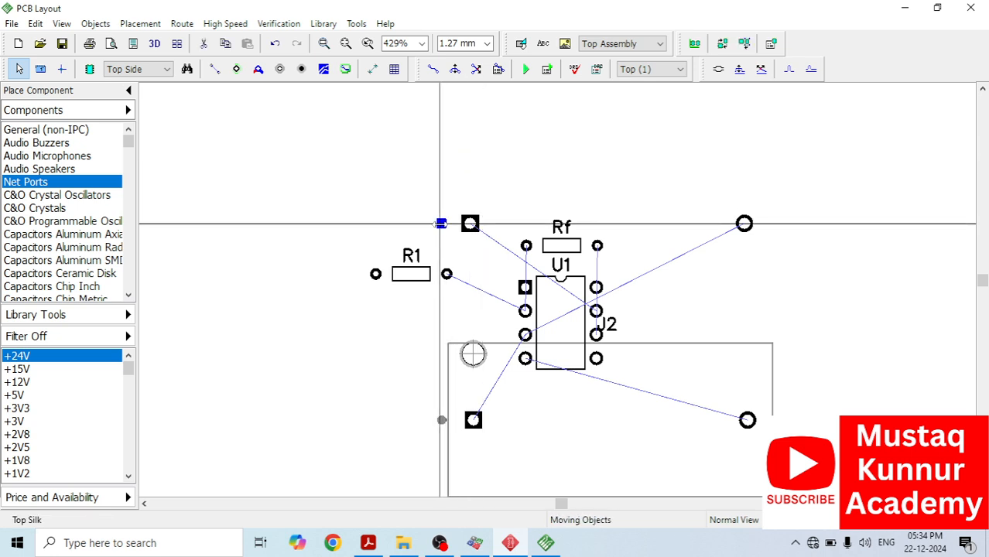
key("Delete")
Step: Move J1's two freed pads side by side just above Rf
left_click_drag(469, 223, 486, 194)
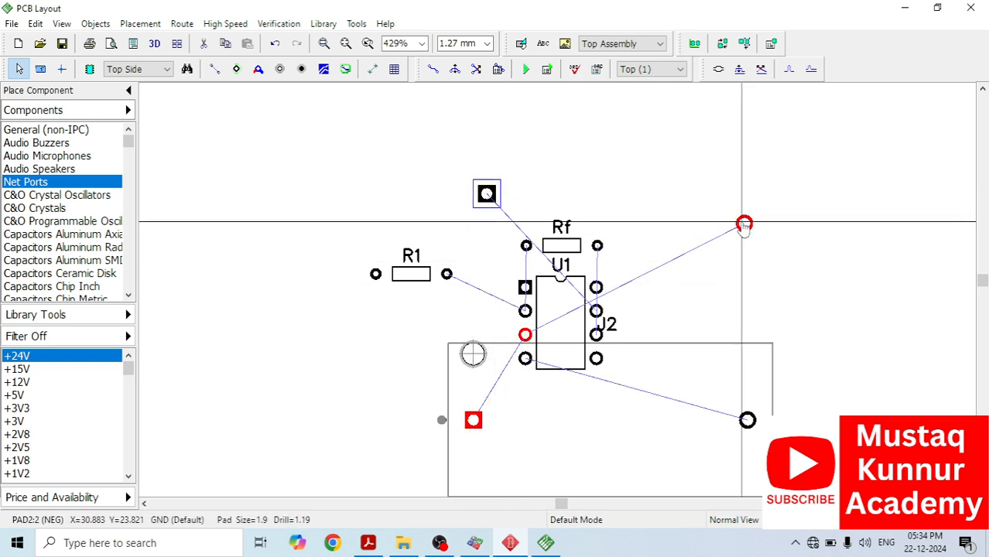
left_click_drag(744, 224, 589, 186)
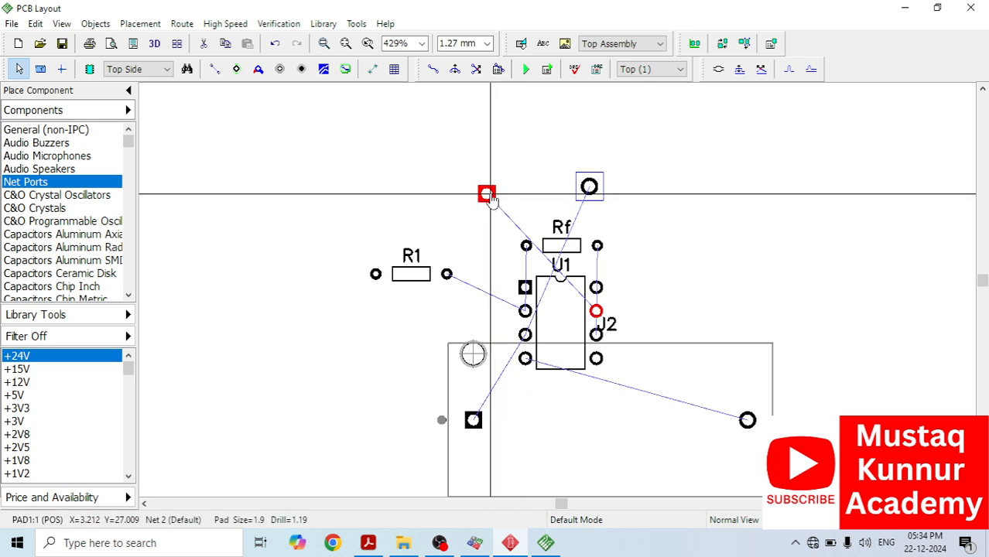
left_click_drag(486, 196, 557, 190)
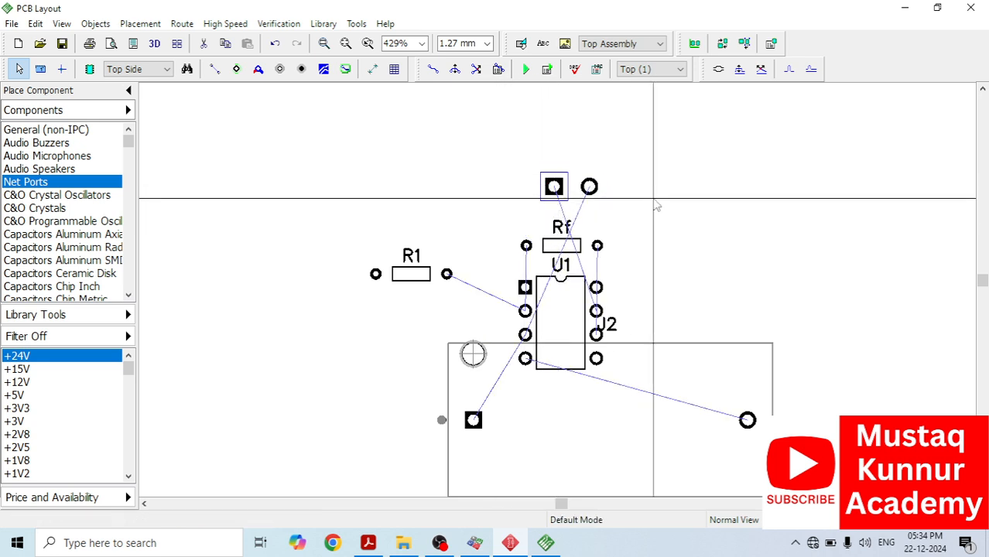
Step: Try a filled rectangle around the two pads above Rf, and undo it
left_click(521, 45)
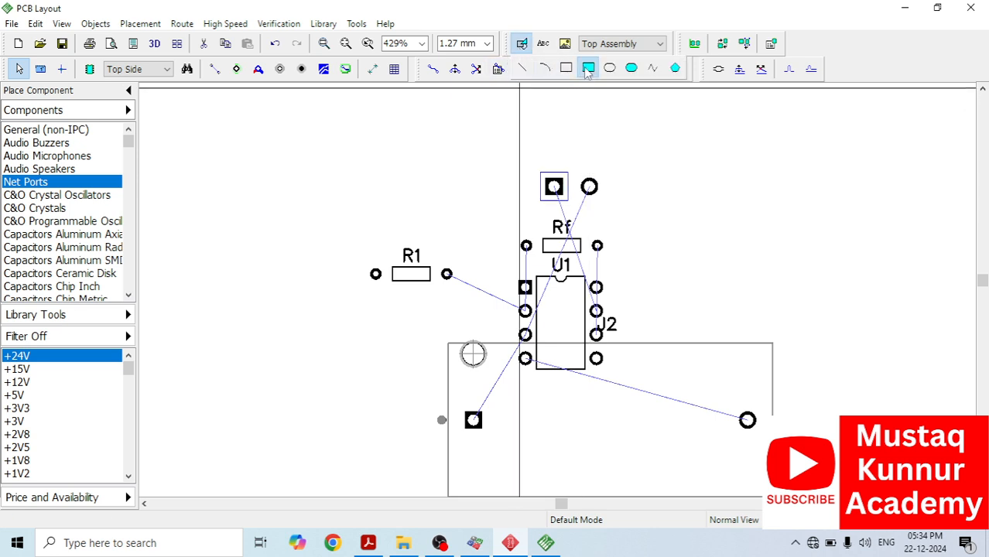
left_click(589, 68)
left_click(533, 167)
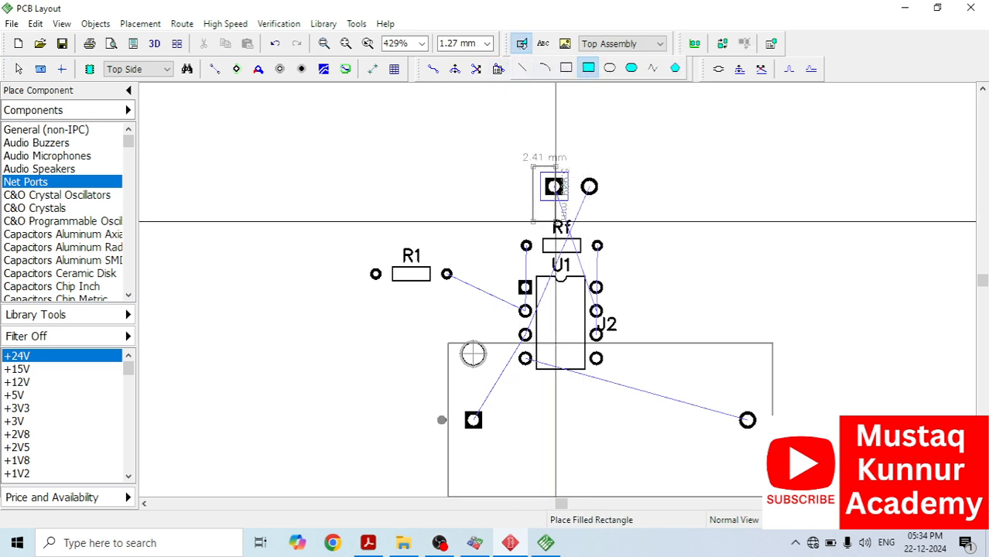
left_click(605, 208)
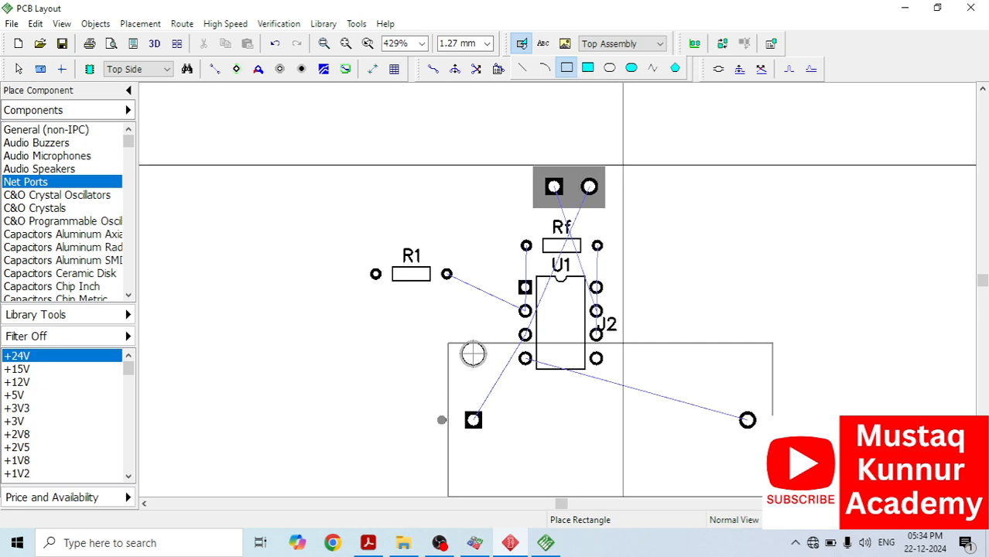
key("ctrl+z")
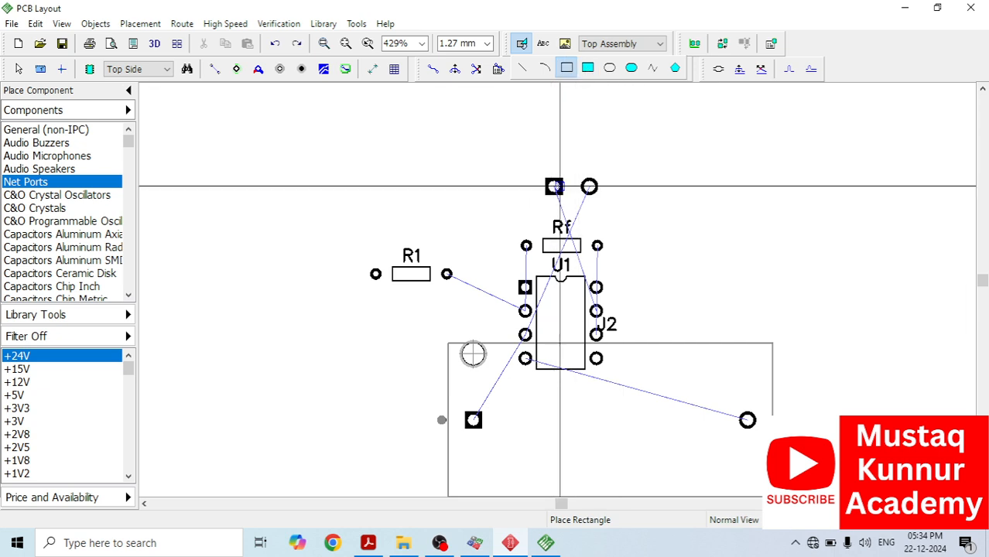
Step: Draw an unfilled rectangle around the two pads above Rf and group the pads and rectangle into a component
left_click(538, 169)
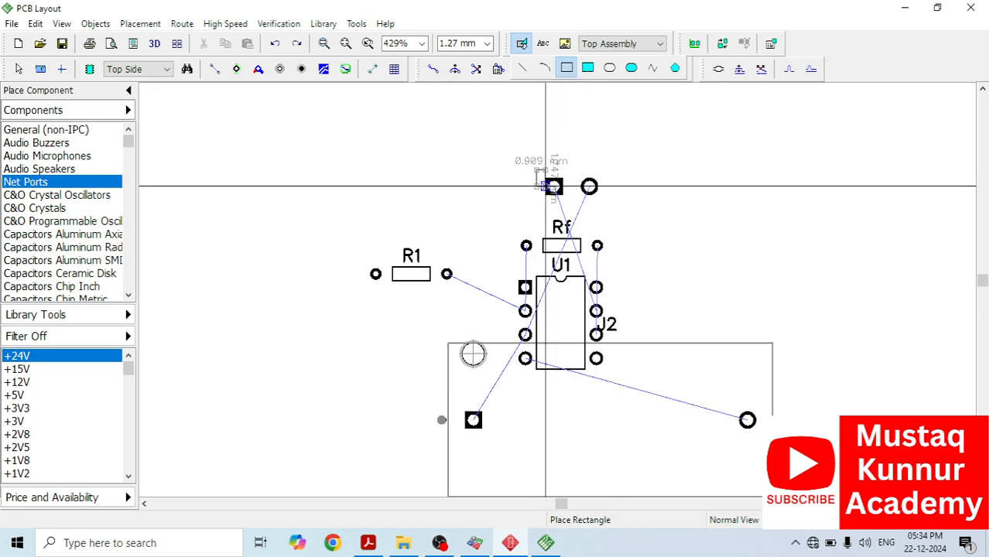
left_click(603, 206)
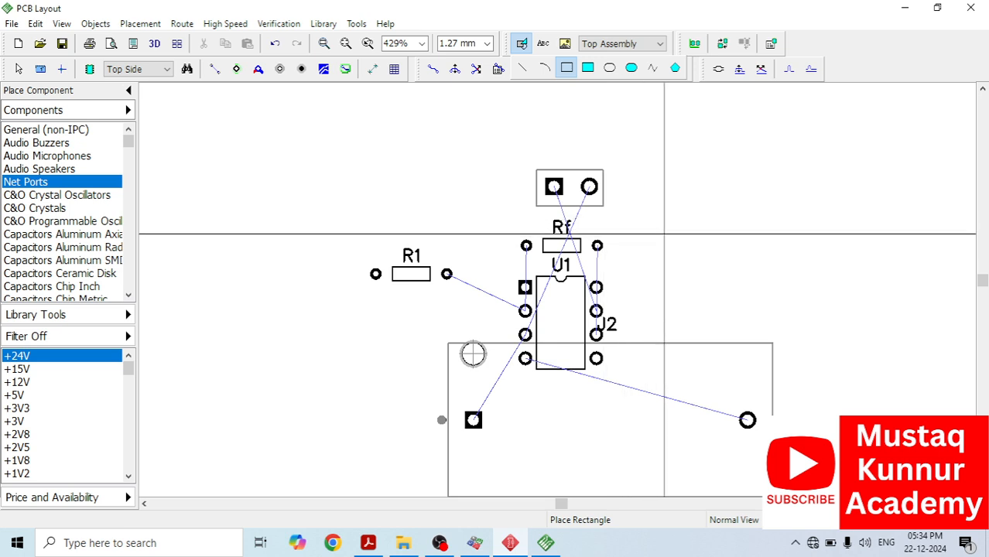
key("Escape")
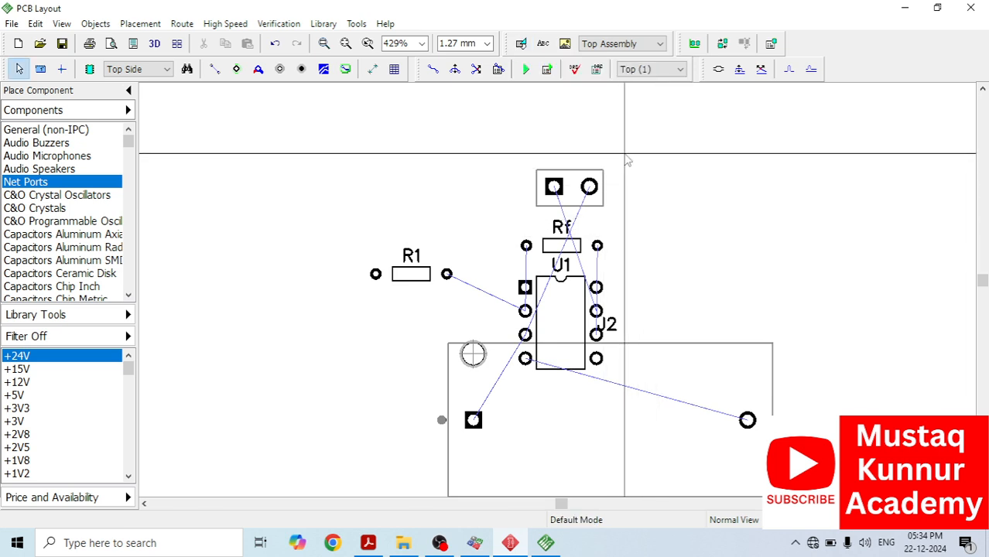
left_click_drag(624, 154, 524, 220)
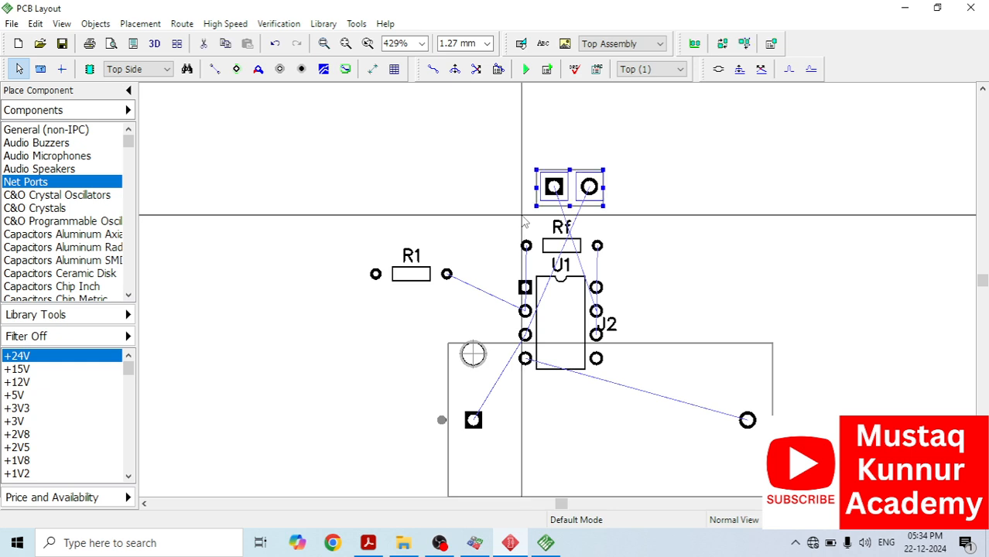
right_click(536, 205)
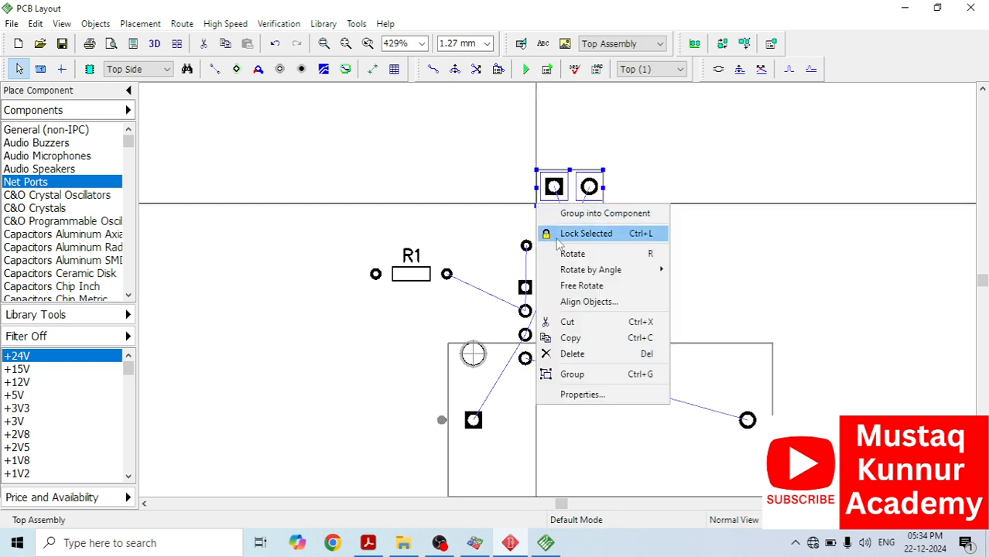
left_click(560, 214)
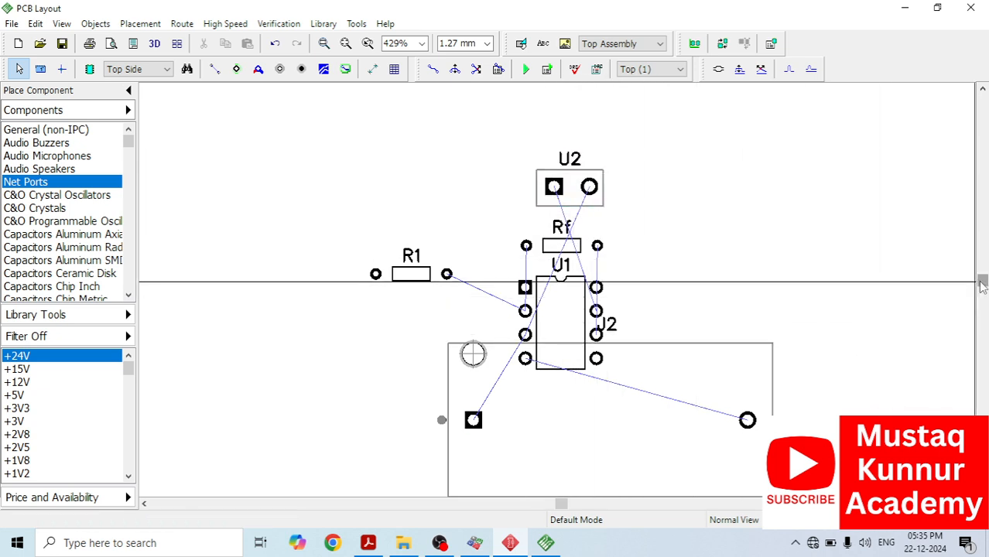
Step: Ungroup battery holder J2 below U1 into its separate pads and silk lines
mouse_move(981, 282)
left_mouse_down()
mouse_move(981, 298)
mouse_move(982, 287)
left_mouse_up()
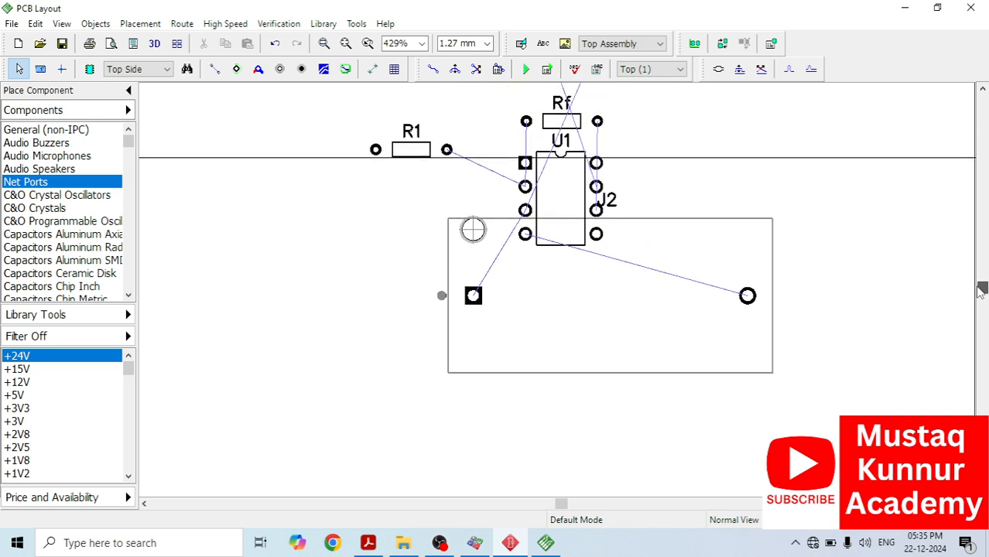
left_click(720, 350)
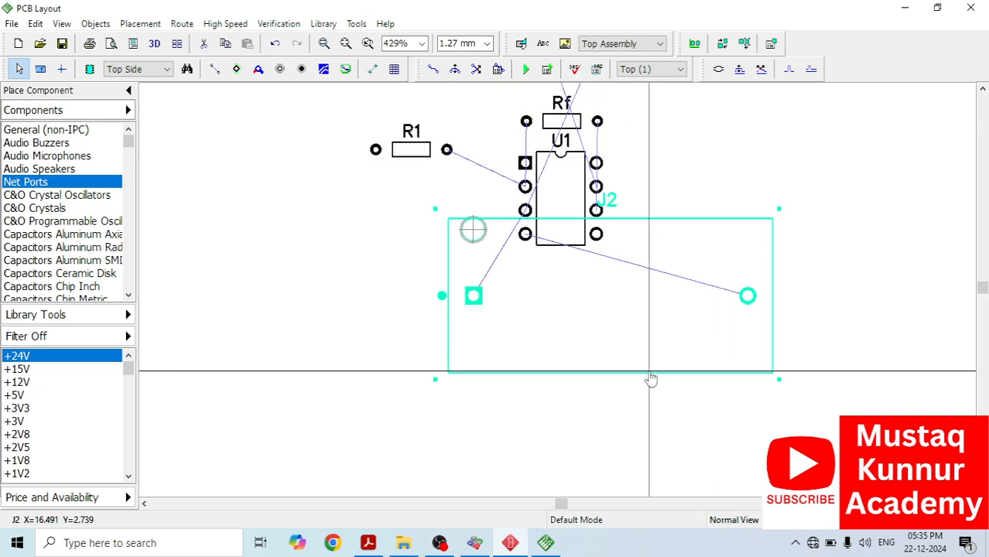
right_click(651, 379)
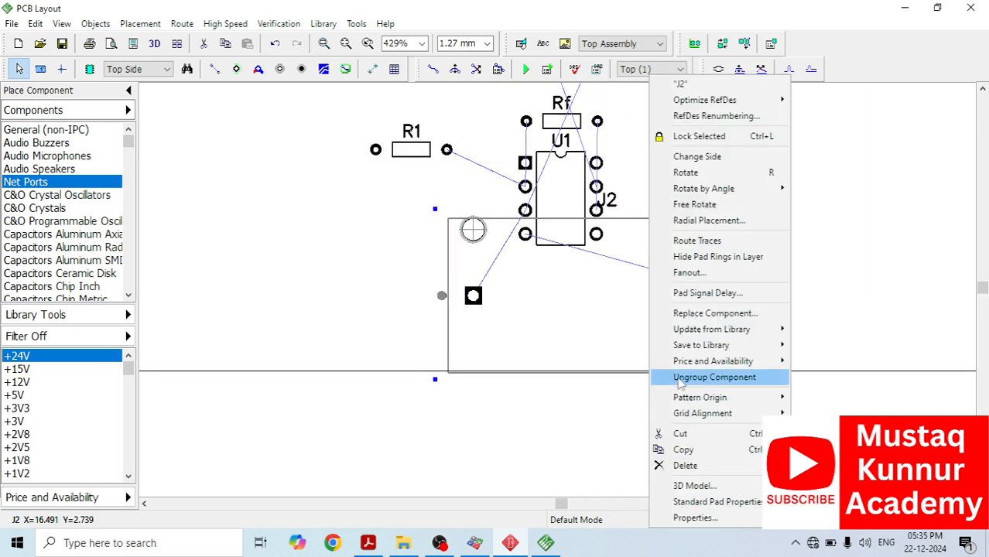
left_click(681, 378)
left_click(661, 379)
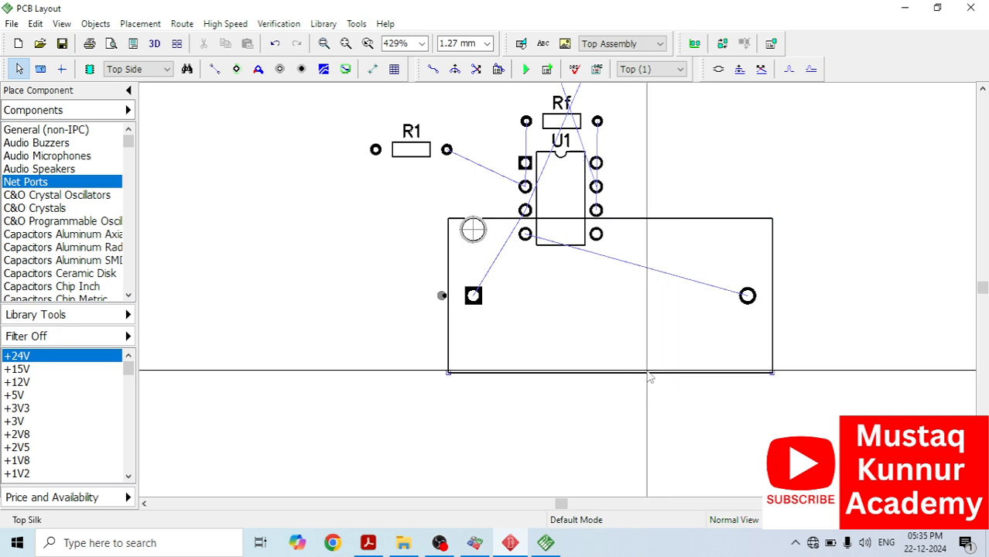
Step: Delete J2's silk outline lines, mounting hole and pin marker, leaving only its two pads
left_click(648, 378)
key("Delete")
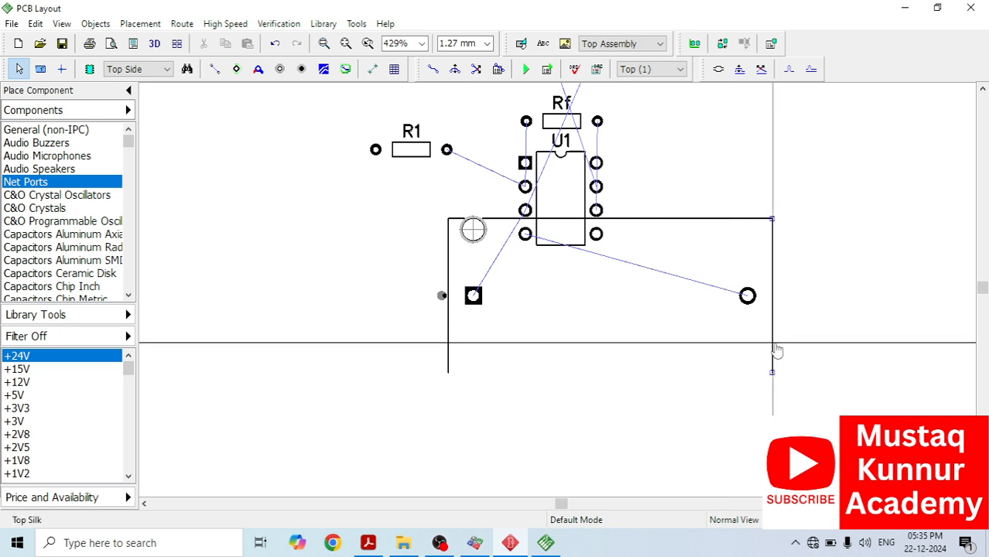
left_click(773, 349)
key("Delete")
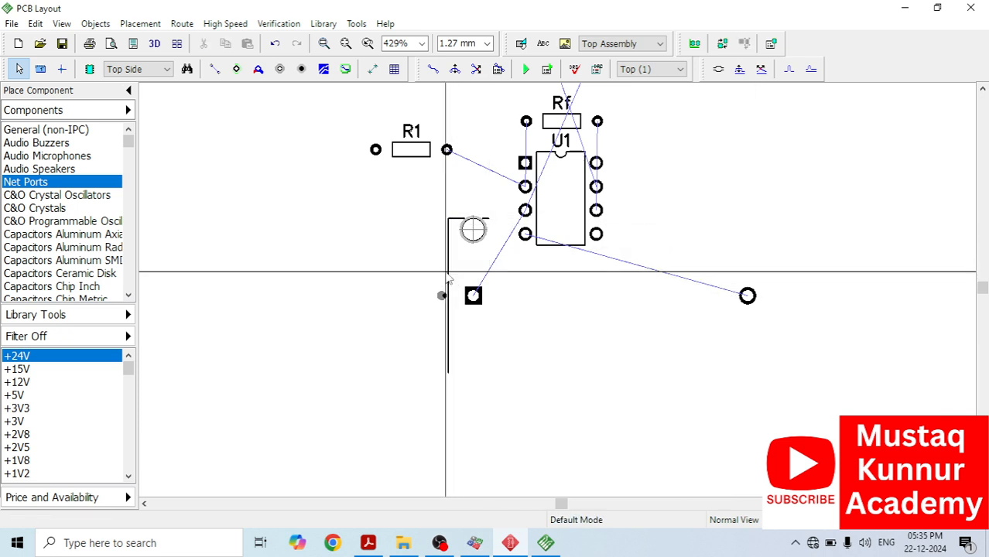
left_click(450, 281)
key("Delete")
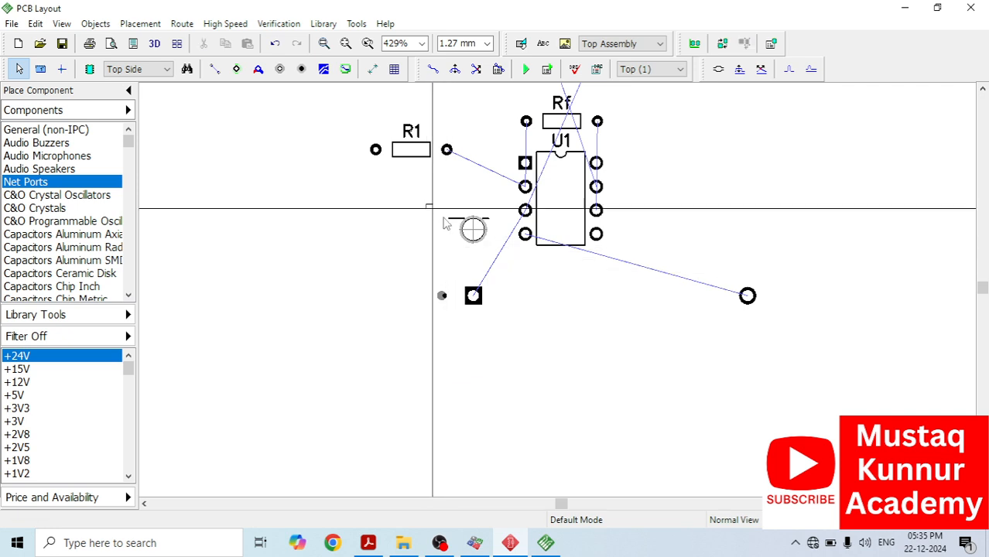
left_click_drag(427, 205, 490, 250)
left_click_drag(427, 272, 453, 316)
key("Delete")
Step: Move J2's two freed pads side by side below U1 and draw an unfilled rectangle about 7.6 × 4.7 mm around them
left_click_drag(747, 295, 541, 303)
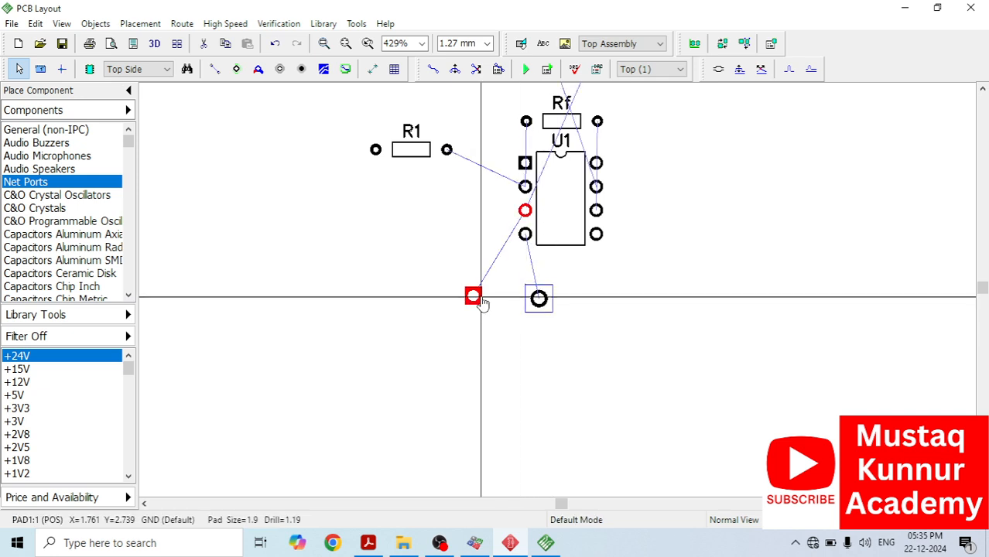
left_click_drag(477, 300, 517, 305)
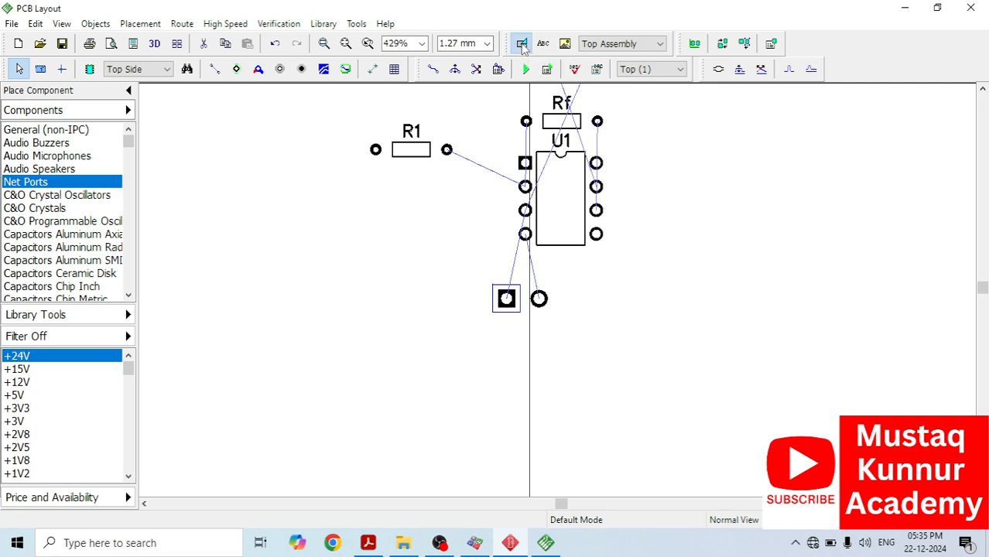
left_click(522, 44)
left_click(567, 69)
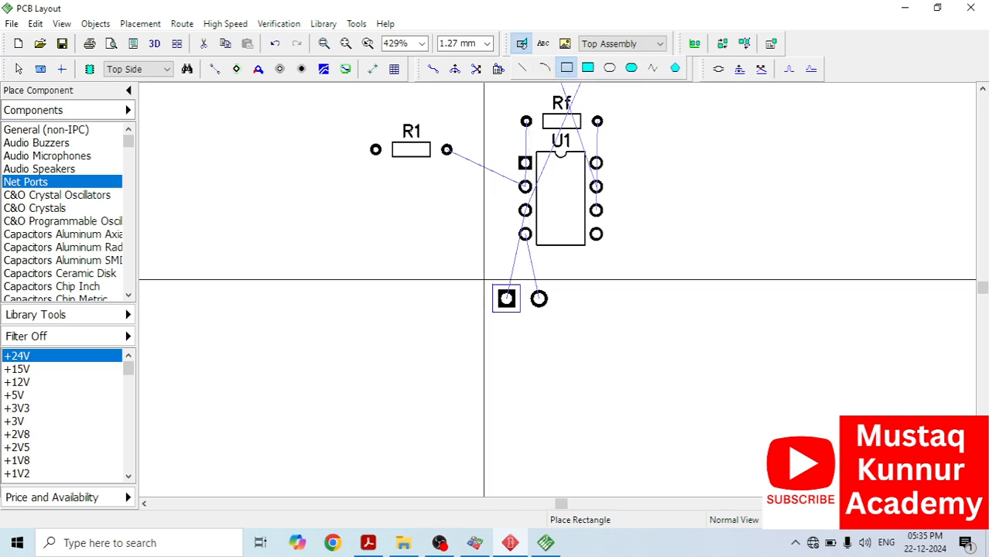
left_click(483, 278)
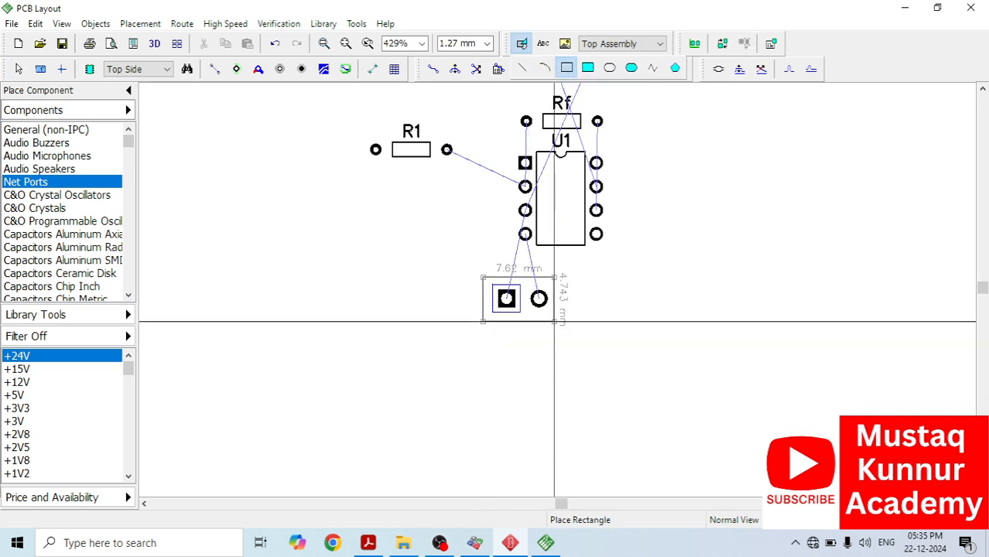
left_click(554, 321)
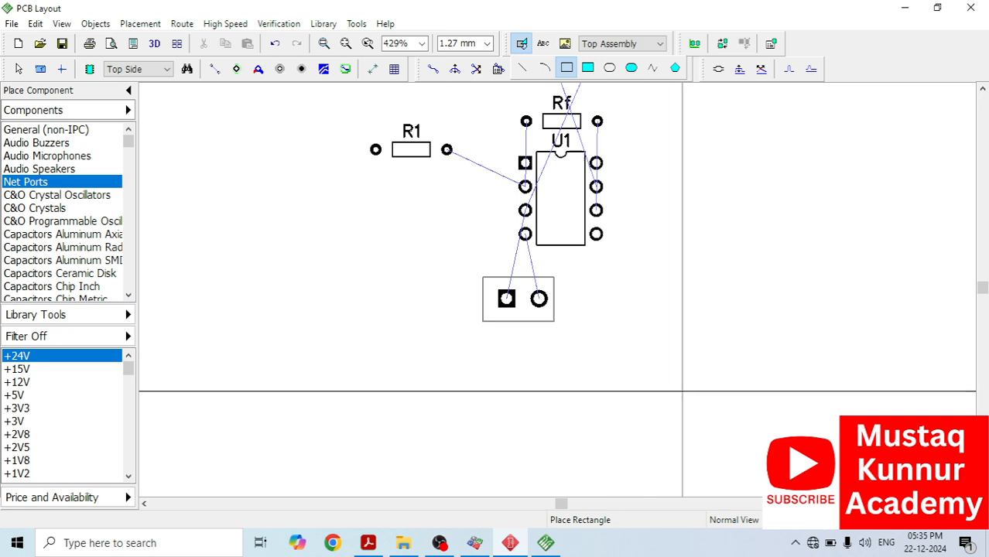
key("Escape")
Step: Group the two pads and their surrounding rectangle below U1 into a component
left_click_drag(458, 261, 583, 343)
right_click(534, 329)
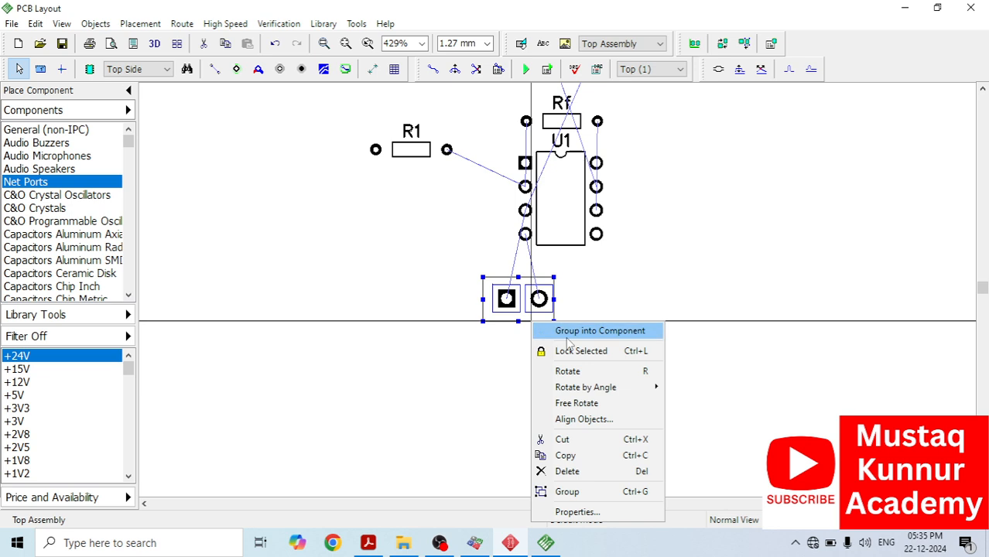
left_click(566, 338)
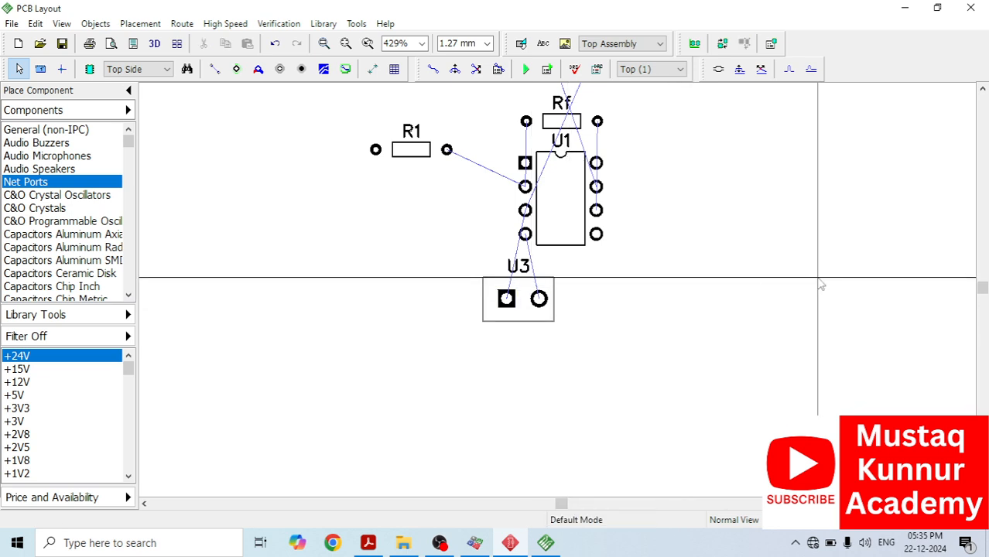
Step: Try other orientations for U3 by rotating it through a full turn
left_click_drag(983, 290, 983, 287)
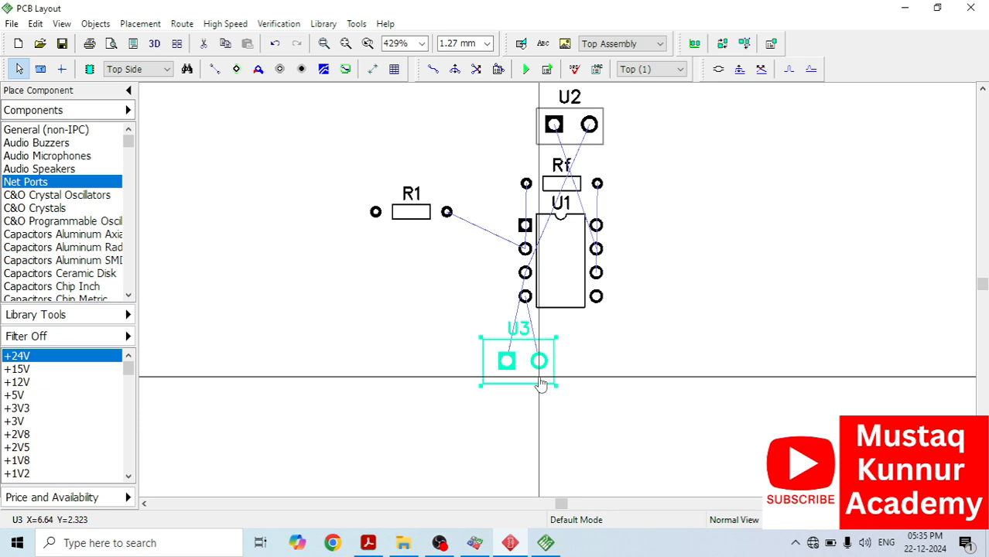
key("r")
key("r")
key("r")
key("r")
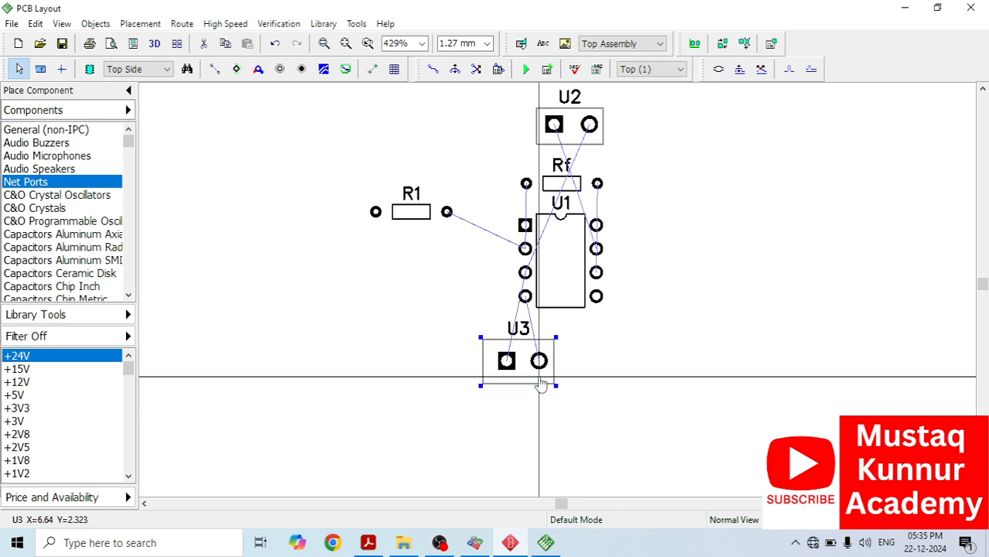
Step: Rotate U2 by 180 degrees above Rf and bring U3 and R1 close to U1's left side
left_click_drag(588, 150, 577, 130)
key("r")
key("r")
left_click_drag(562, 270, 571, 279)
left_click_drag(521, 379, 486, 344)
left_click_drag(408, 232, 456, 258)
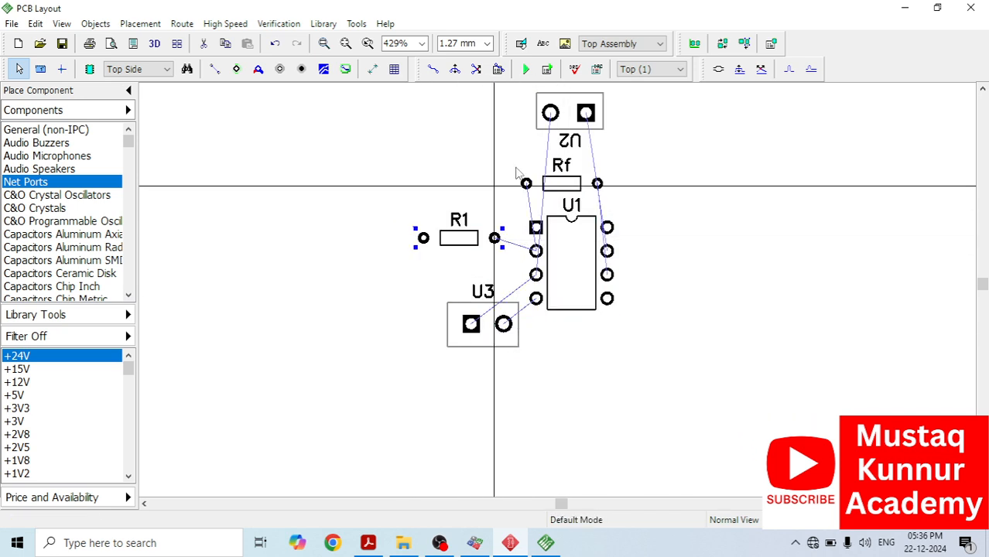
Step: Place U2 above U3 on U1's right side, and stand R1 vertically close to U1's left side
left_click_drag(567, 120, 647, 177)
left_click_drag(507, 346, 666, 265)
left_click_drag(654, 174, 654, 186)
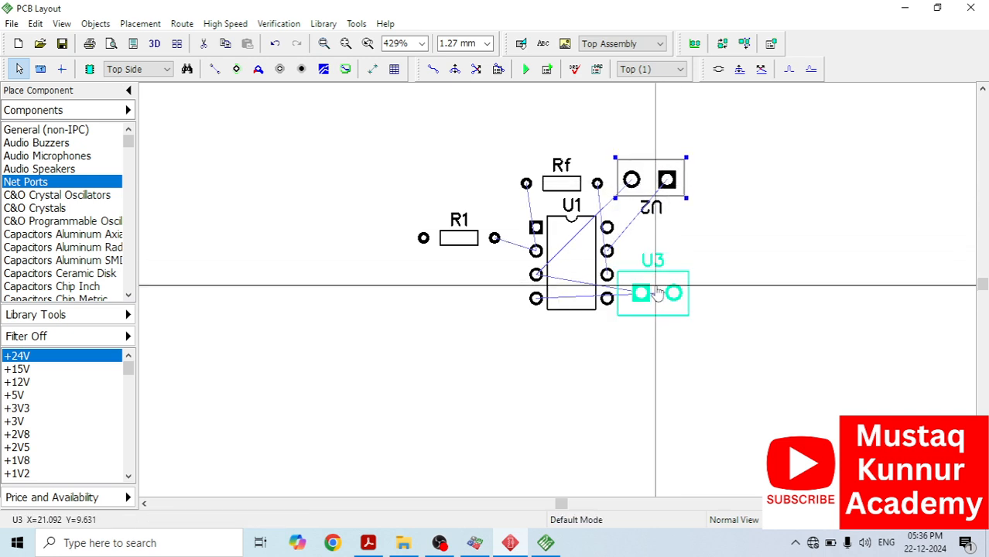
left_click_drag(656, 285, 665, 298)
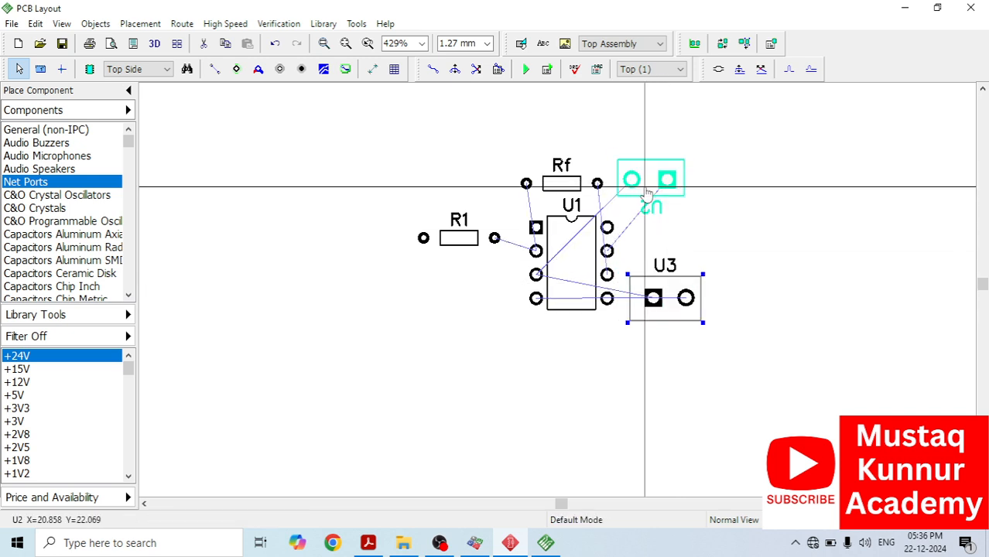
left_click_drag(649, 191, 665, 195)
left_click_drag(580, 286, 584, 288)
left_click_drag(461, 255, 511, 265)
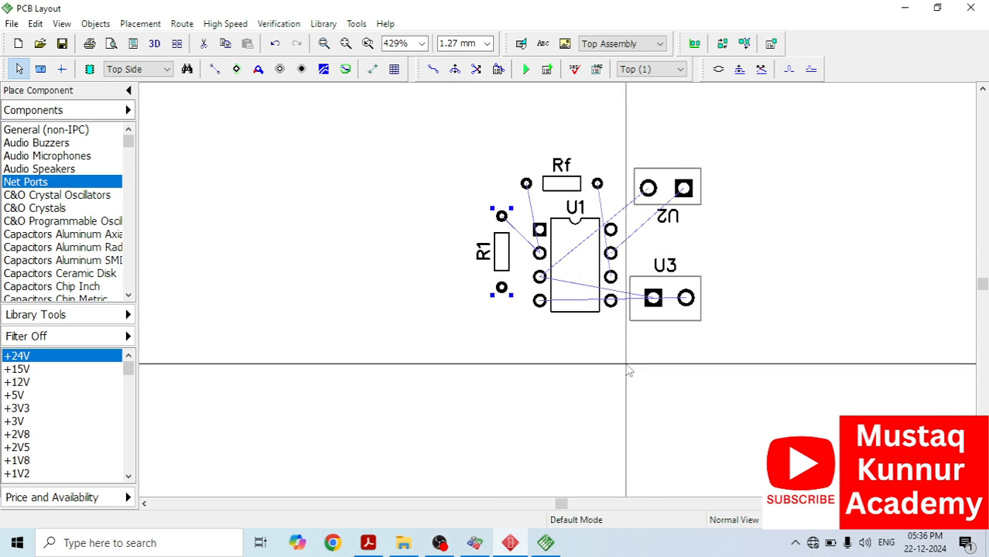
Step: Draw a rectangular board outline about 27.8 × 21.7 mm around all the components
left_click(346, 69)
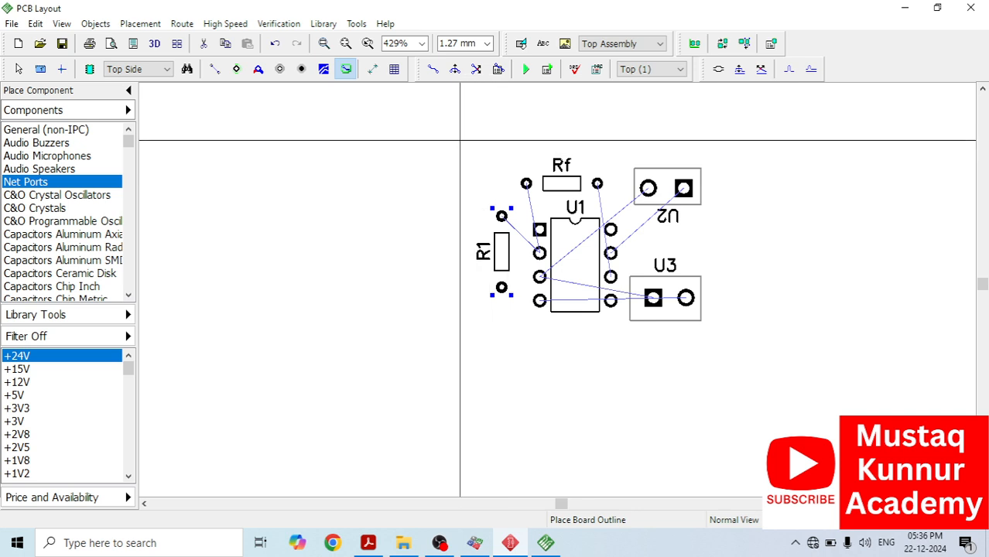
left_click(463, 142)
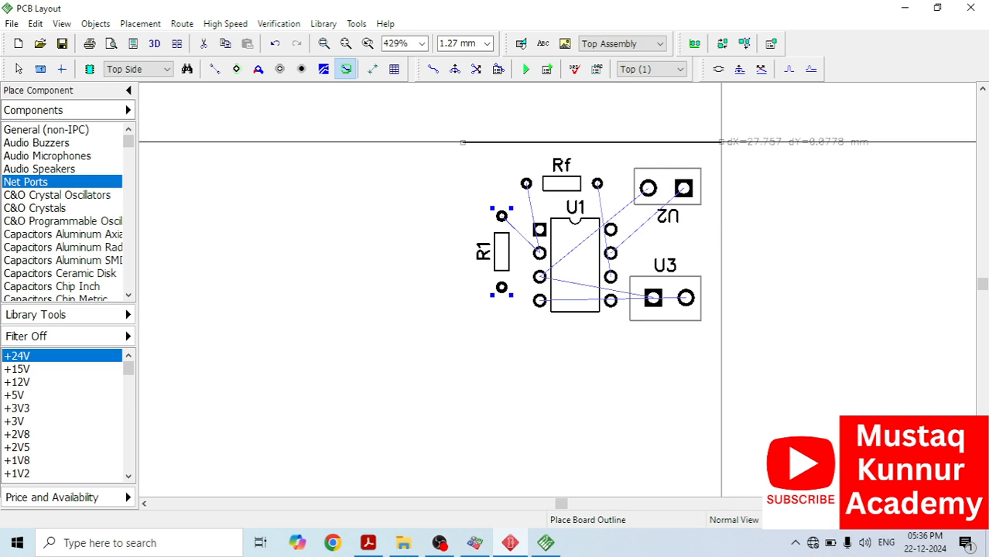
left_click(722, 142)
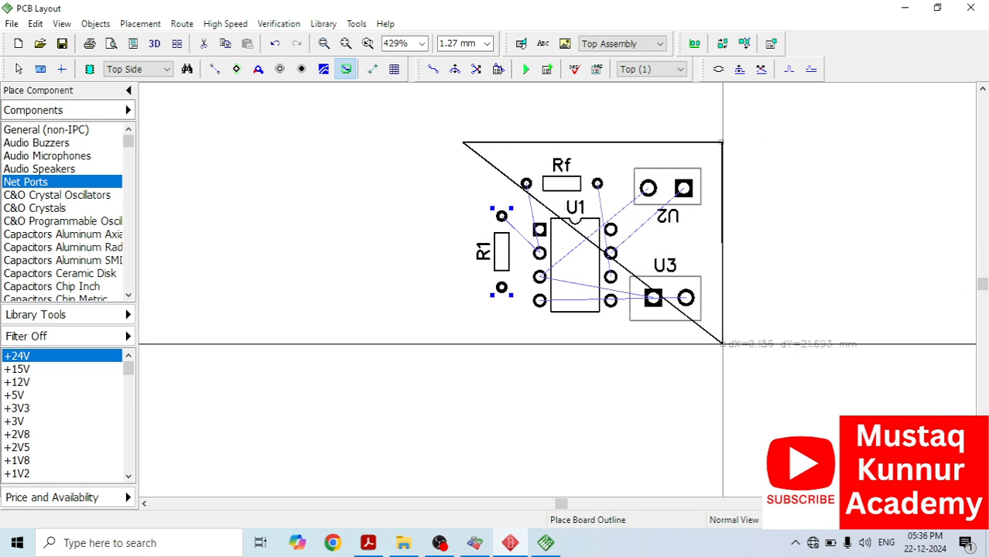
left_click(722, 343)
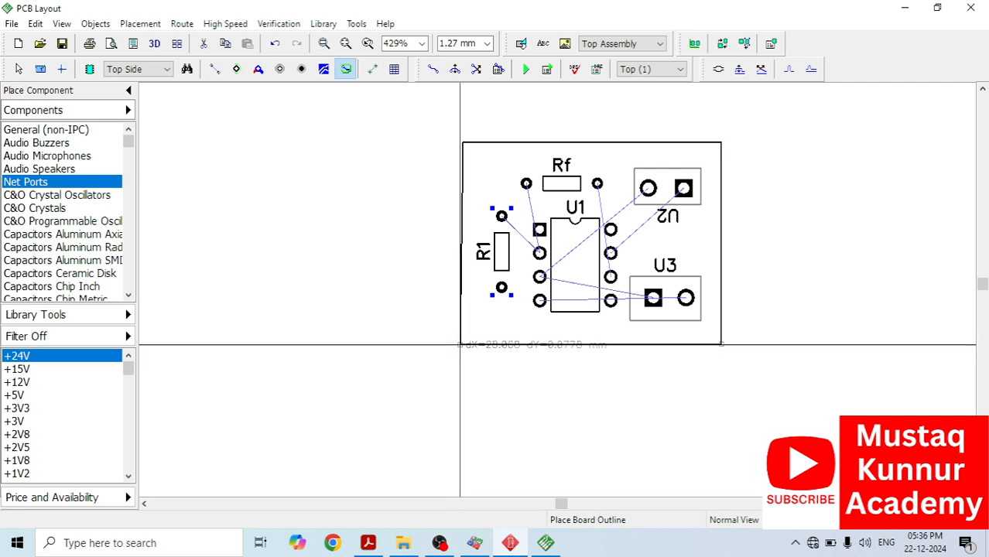
left_click(462, 345)
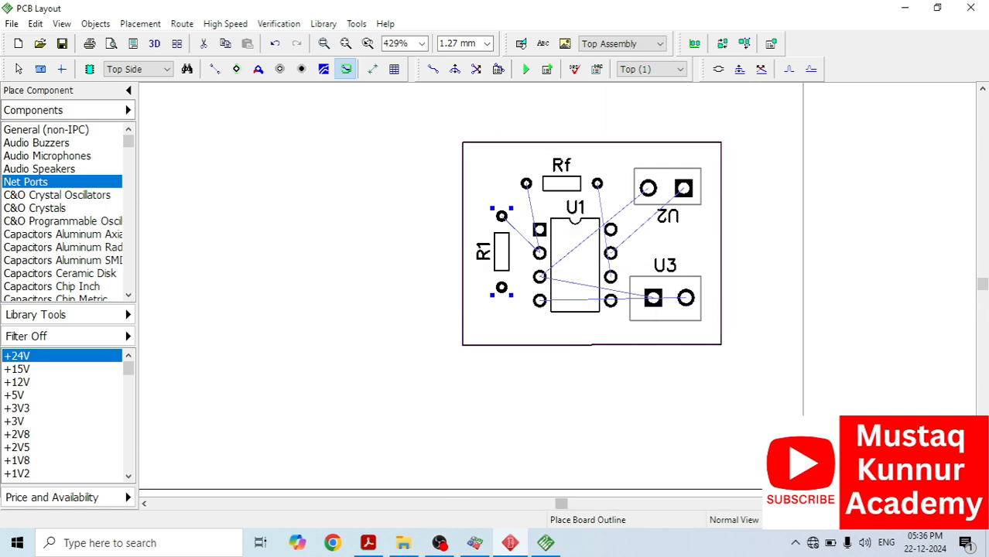
Step: Set the signal layer to Bottom (2) and start manual routing with a segment width of 2 mm
scroll(738, 283, "up", 1)
scroll(738, 283, "up", 2)
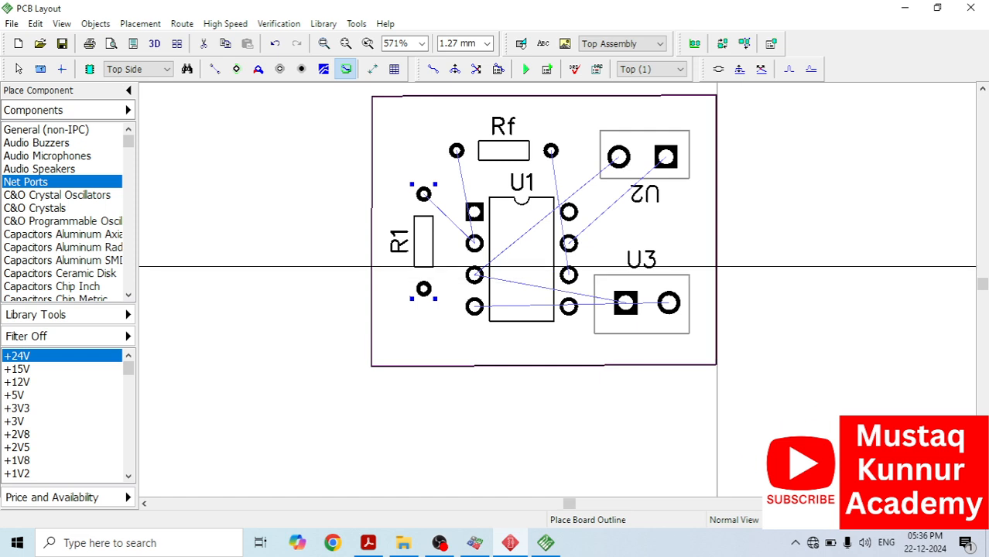
scroll(716, 267, "down", 1)
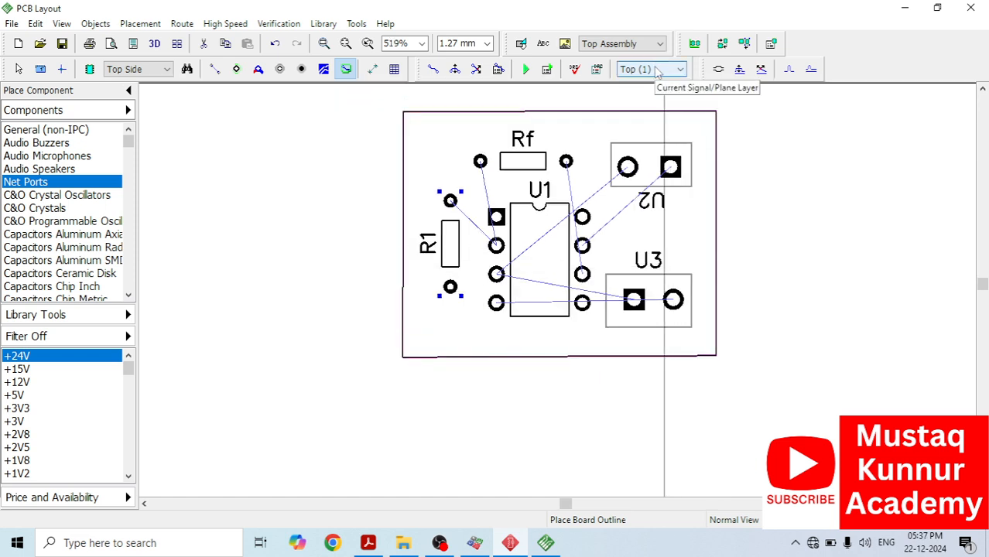
scroll(461, 221, "up", 4)
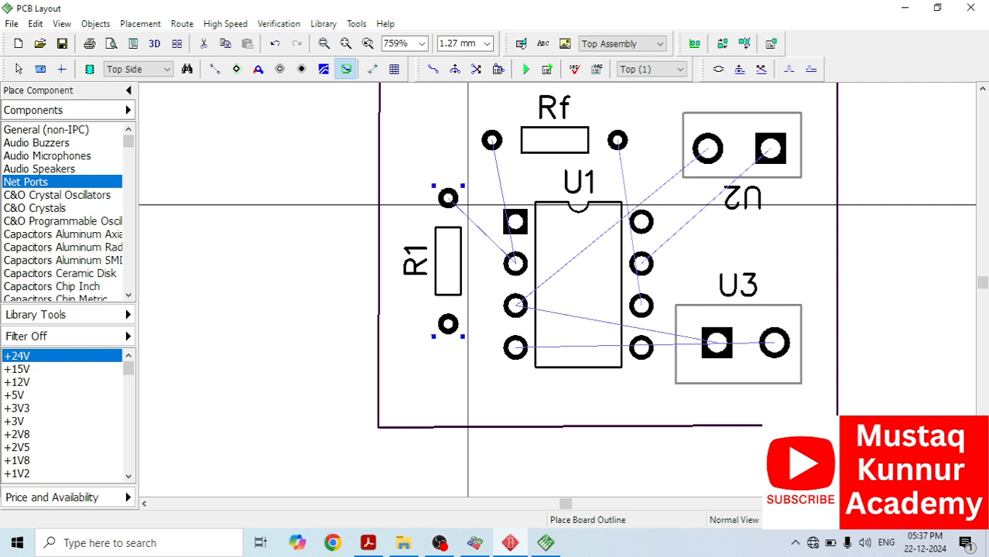
left_click(681, 70)
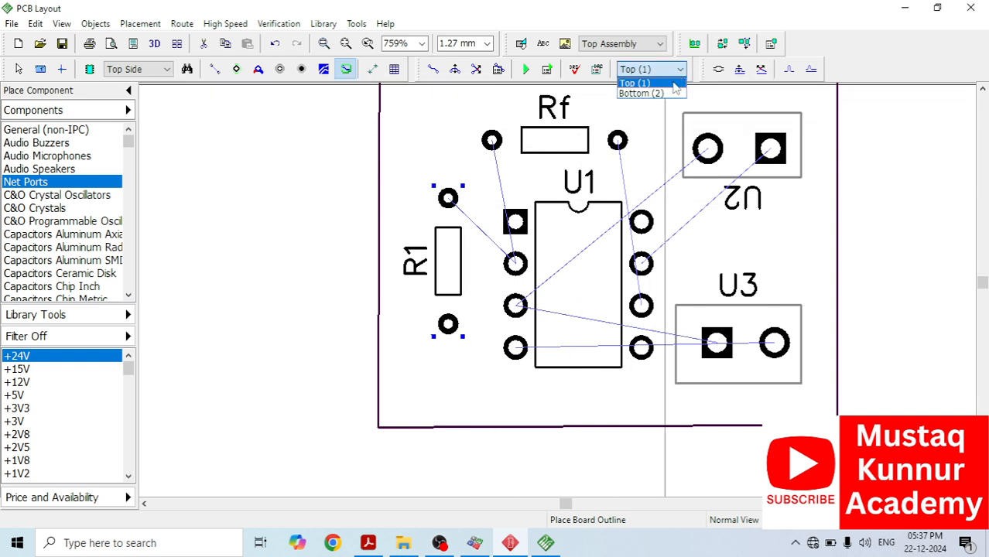
left_click(670, 94)
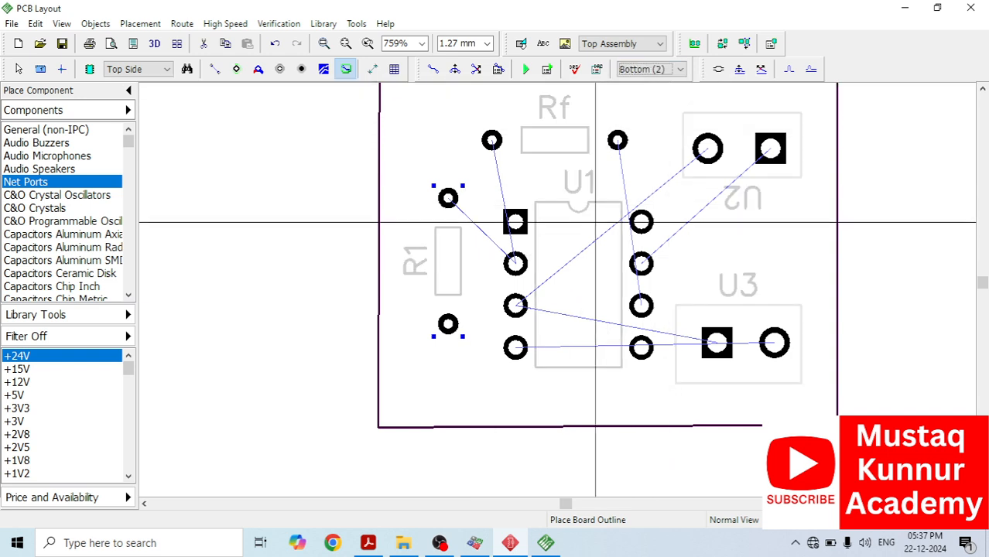
left_click(432, 74)
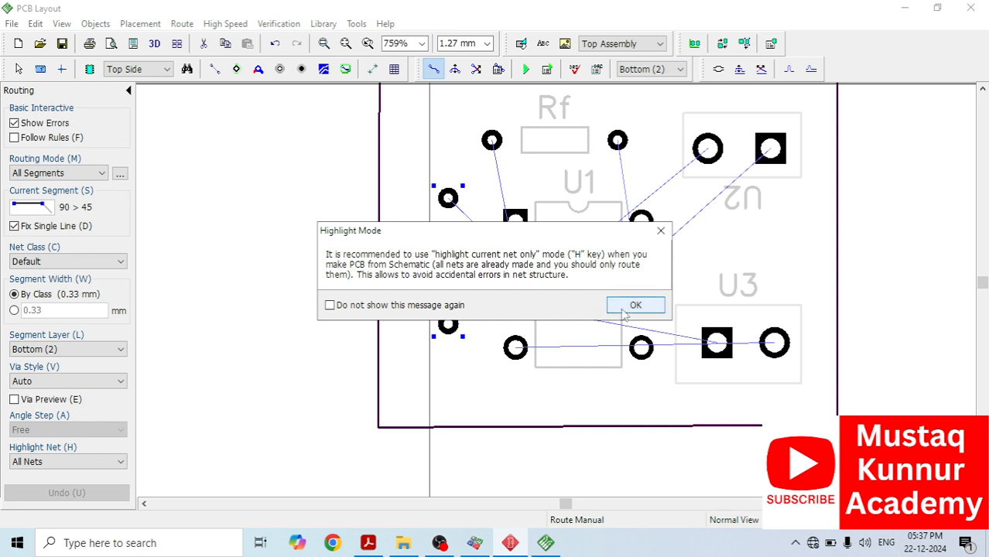
left_click(635, 306)
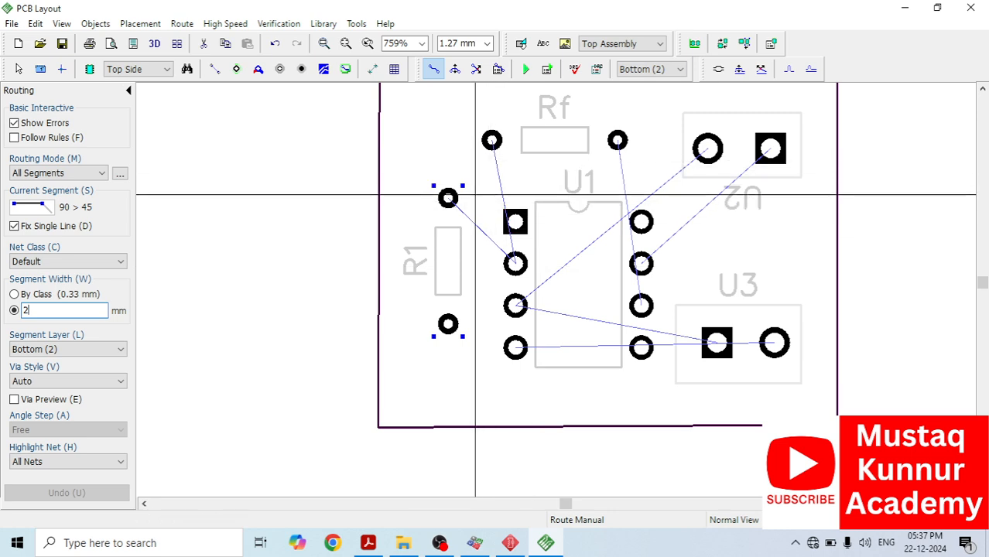
Step: Route a 2 mm trace on the bottom layer from R1's upper pad to U1 pin 2
left_click(449, 198)
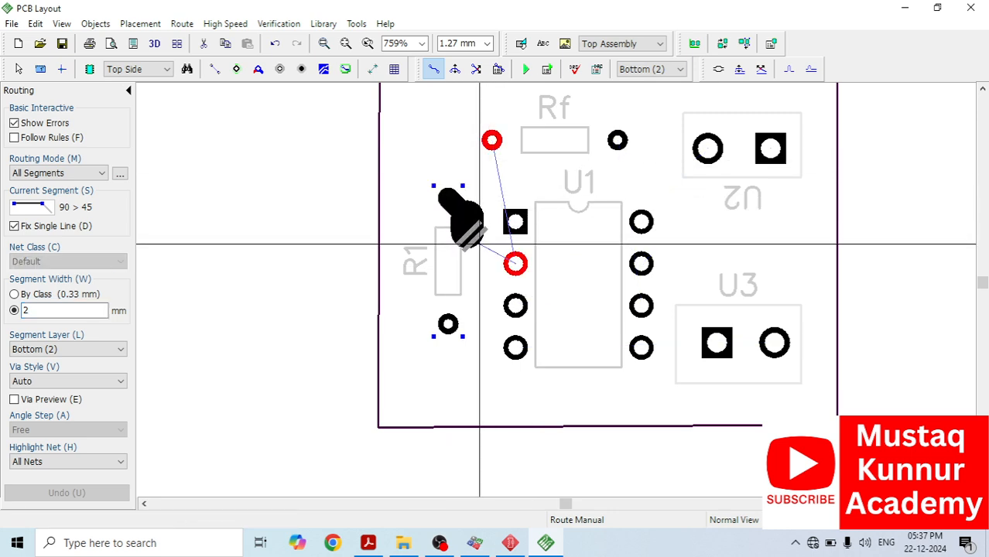
left_click(482, 272)
left_click(511, 266)
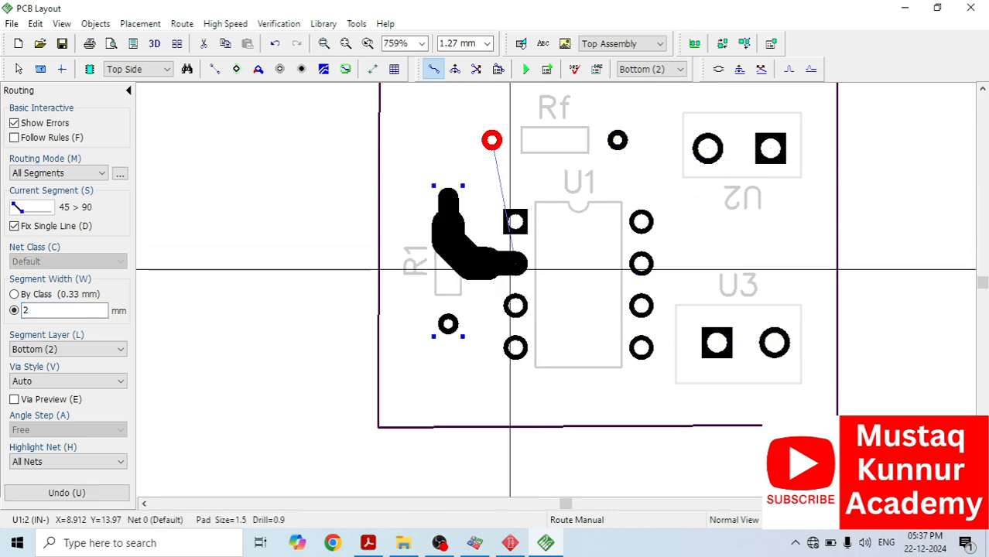
left_click(510, 270)
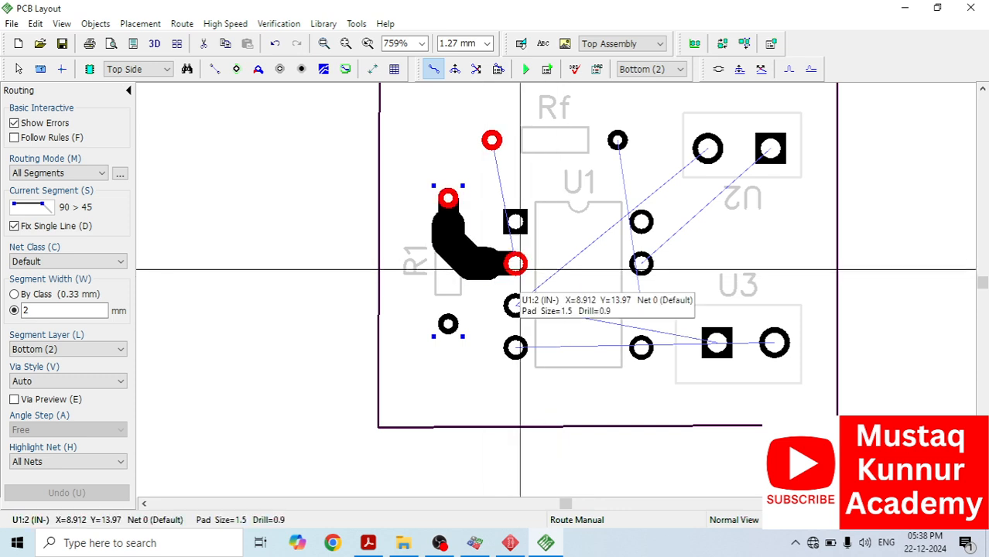
left_click(492, 141)
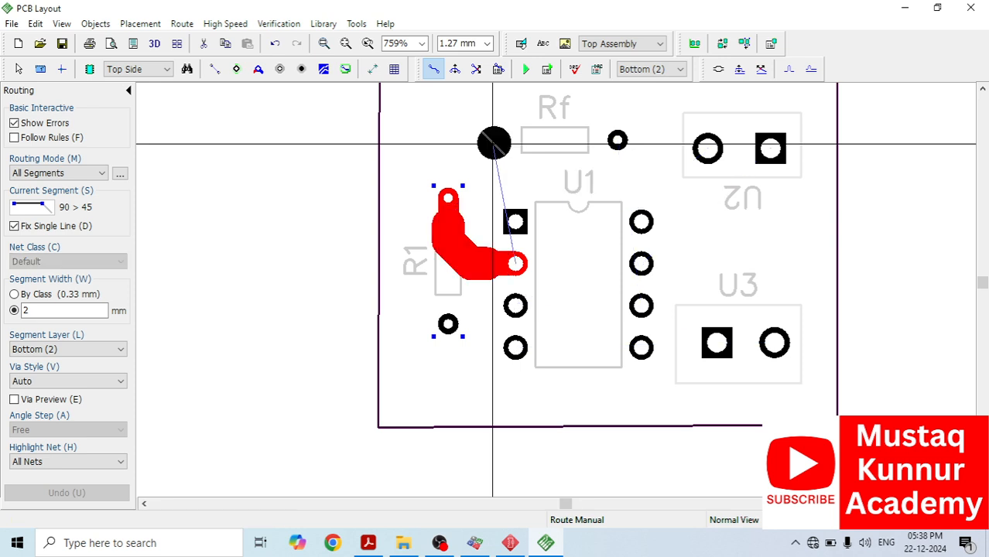
left_click(545, 142)
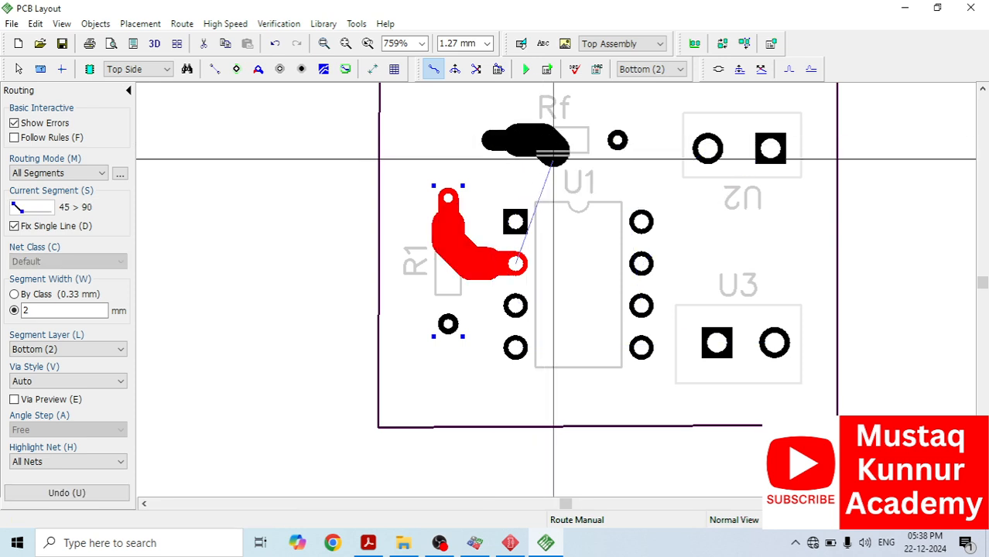
key("s")
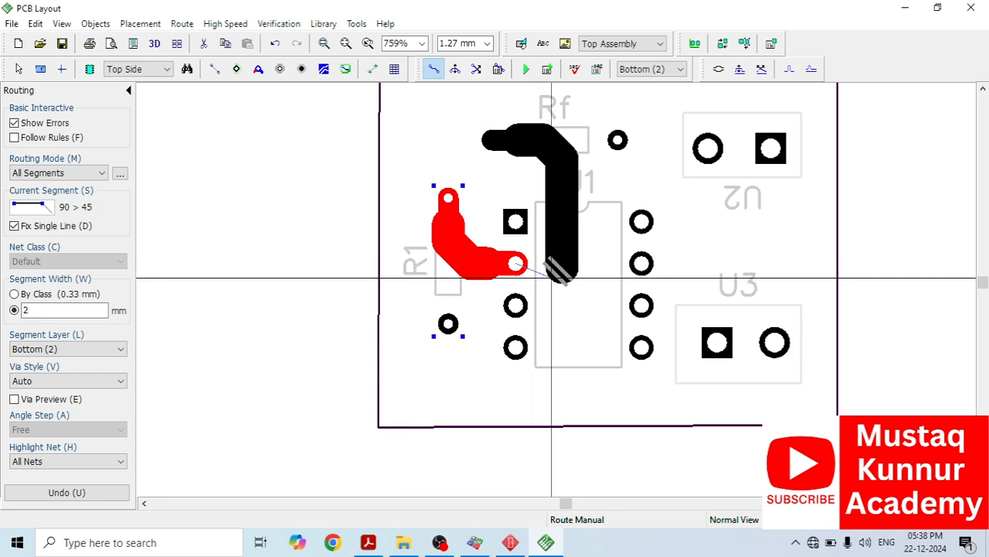
key("s")
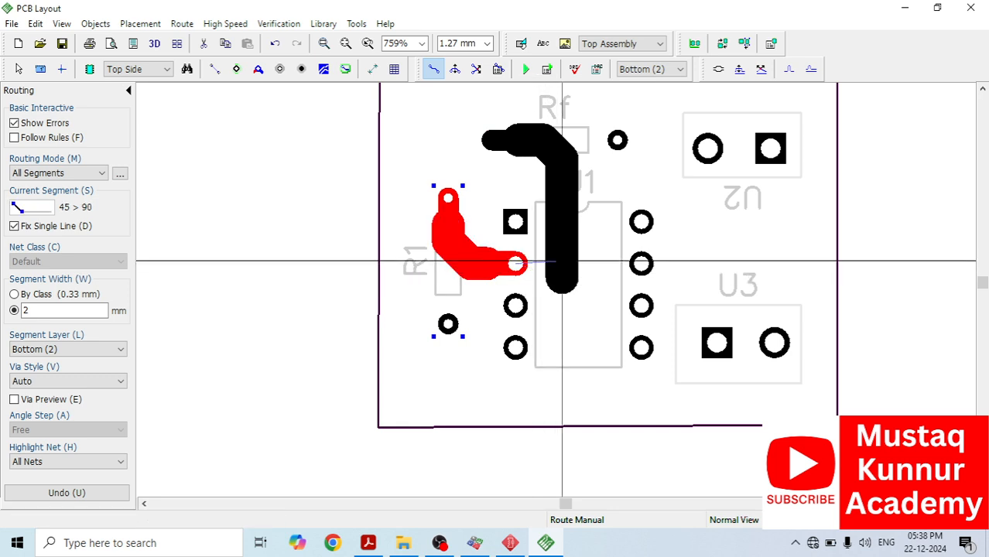
key("Escape")
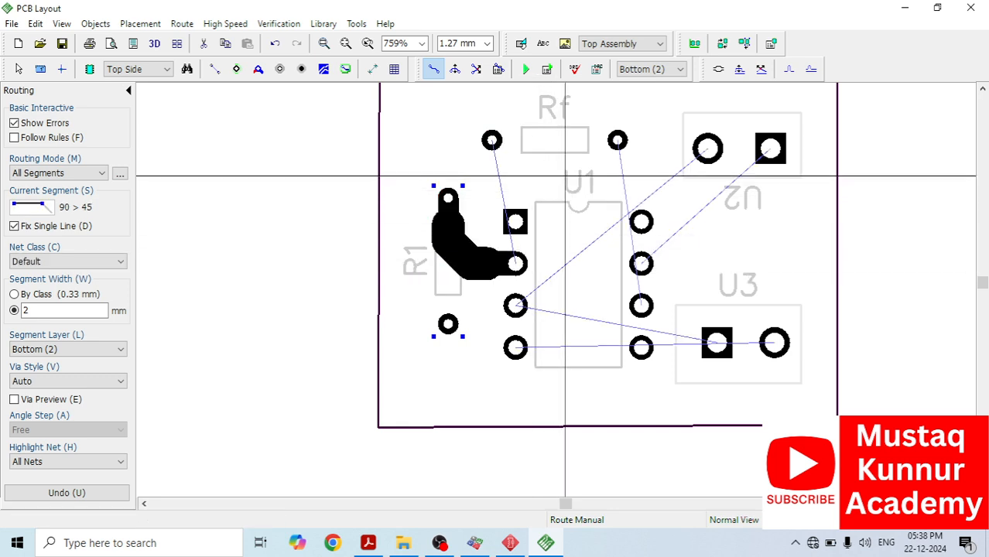
Step: Route a 2 mm trace on the bottom layer from Rf's left pad down through U1's body to U1 pin 2
scroll(565, 170, "down", 1)
left_click(510, 149)
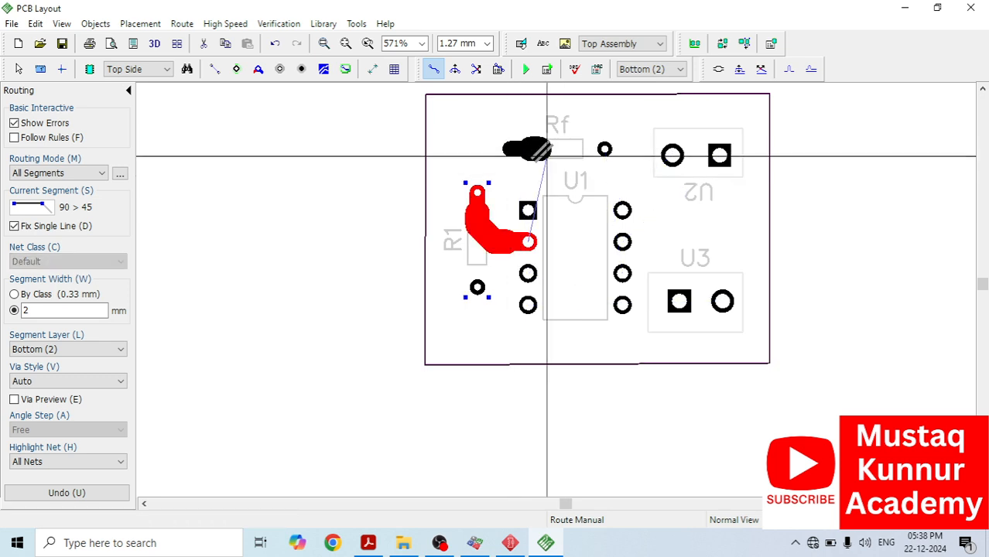
key("s")
key("s")
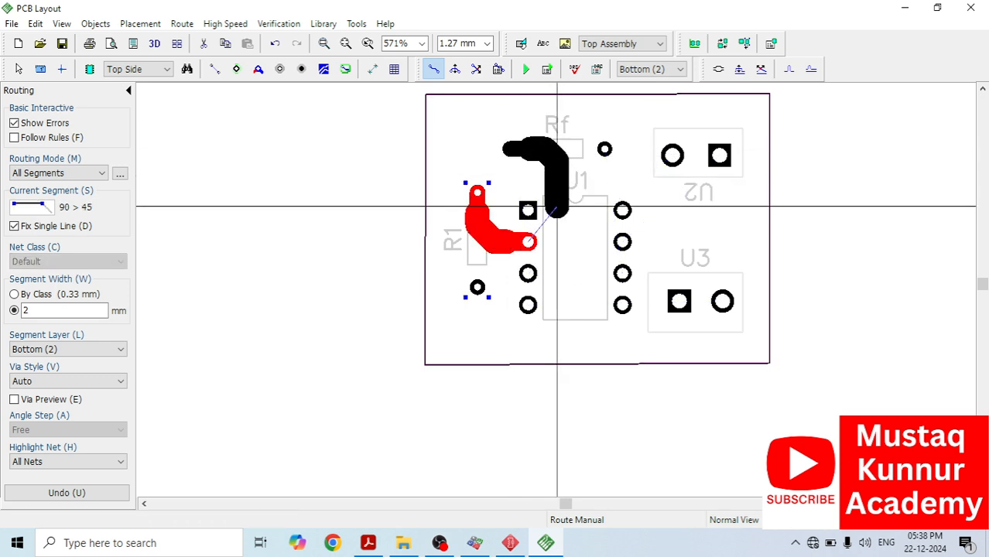
left_click(539, 242)
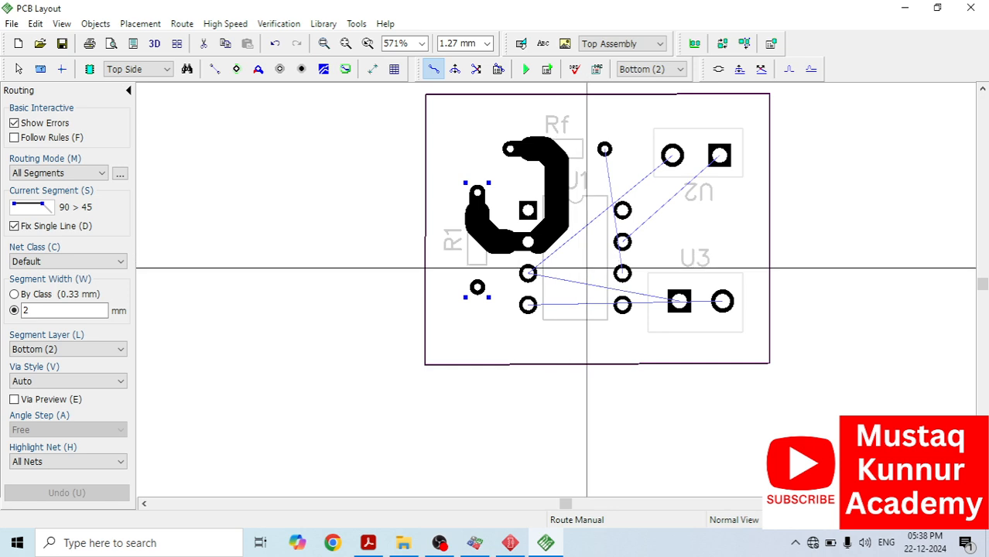
key("Escape")
Step: Reduce the vertical and lower diagonal segments of the Rf to U1 pin 2 trace to 1.5 mm width
double_click(565, 206)
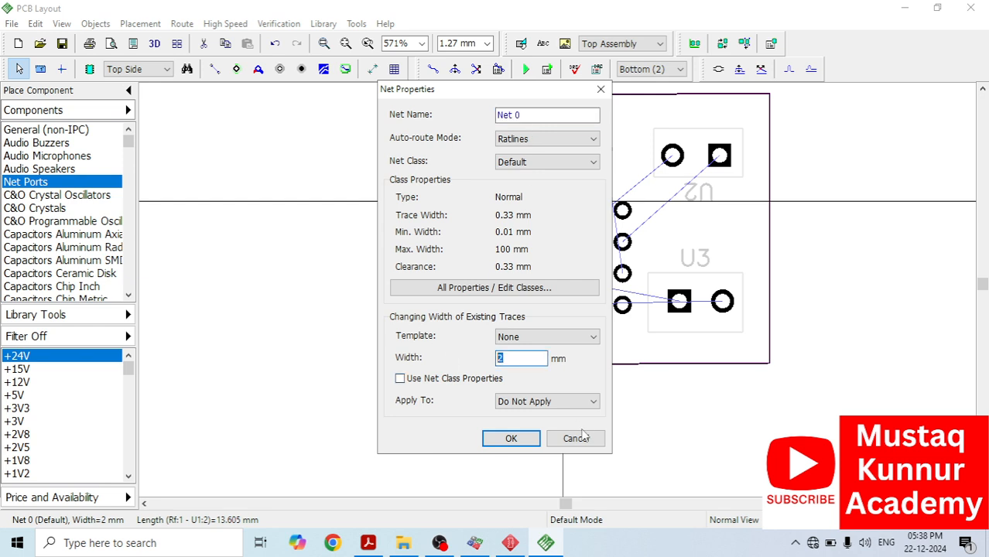
type("1.5")
key("Return")
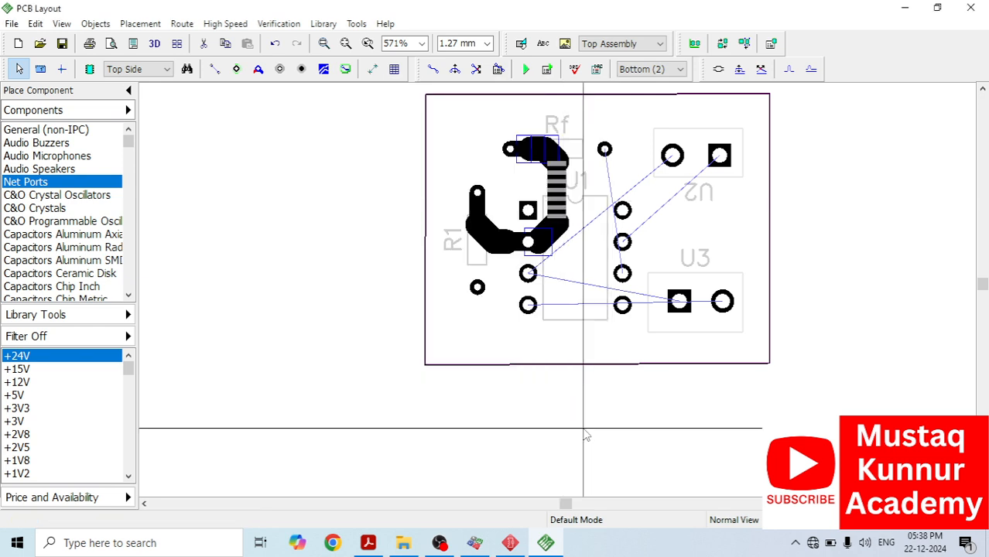
double_click(542, 216)
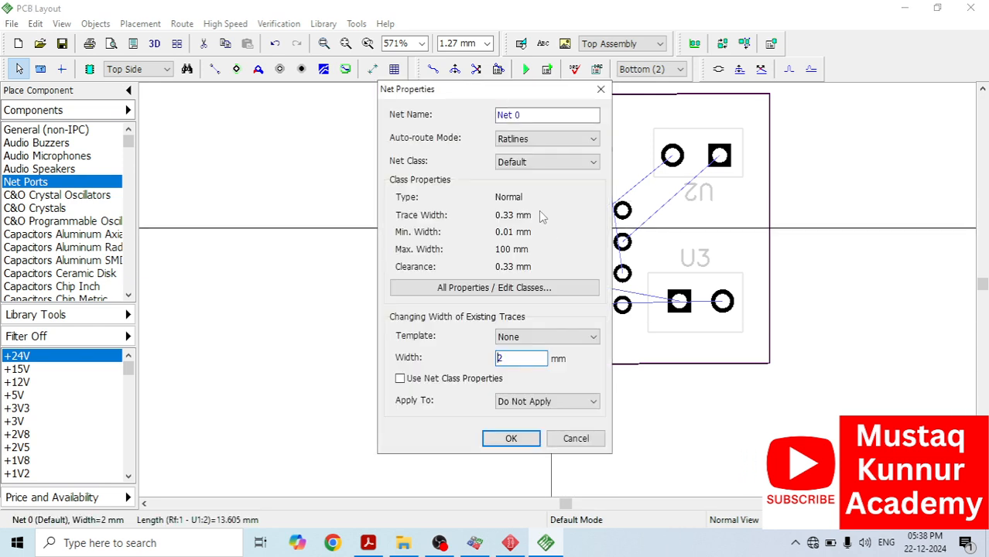
type("1.")
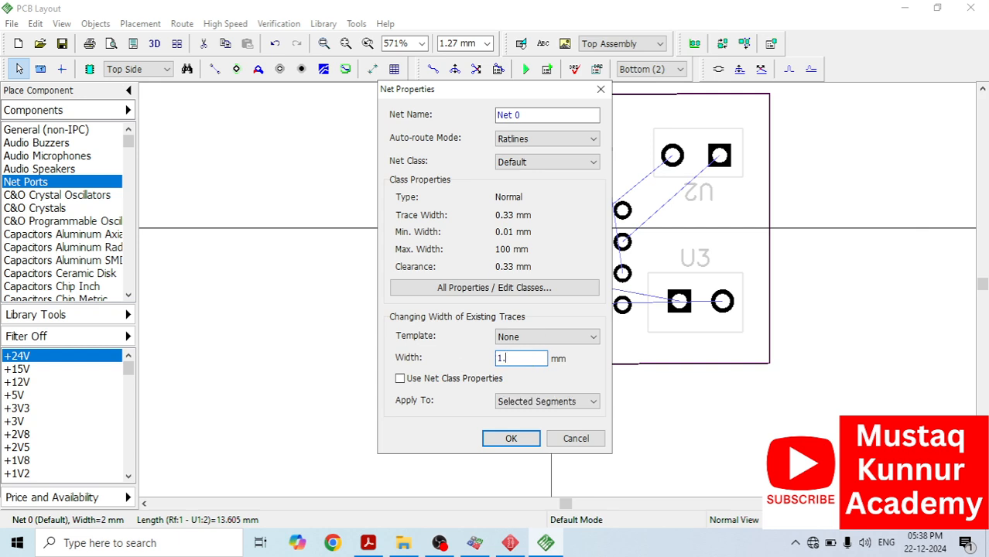
type("5")
key("Return")
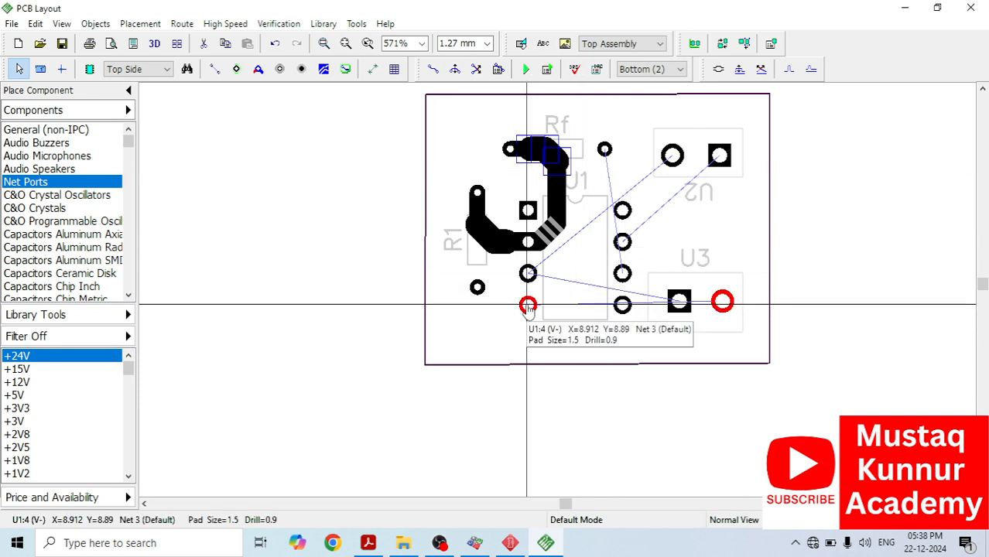
Step: Set the manual routing segment width to 1.5 mm and route U1 pin 4 beneath U1 to U3's round pad
left_click(433, 70)
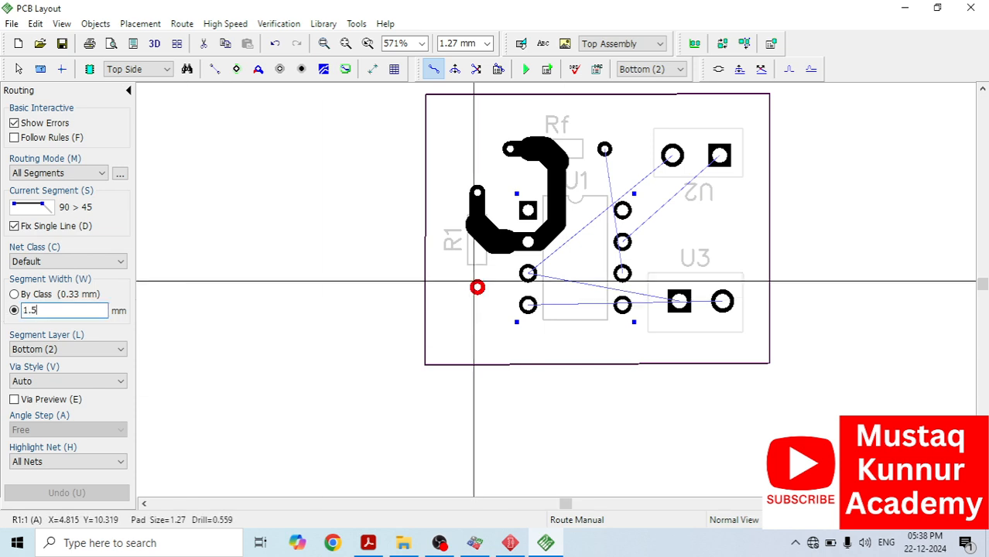
left_click(528, 305)
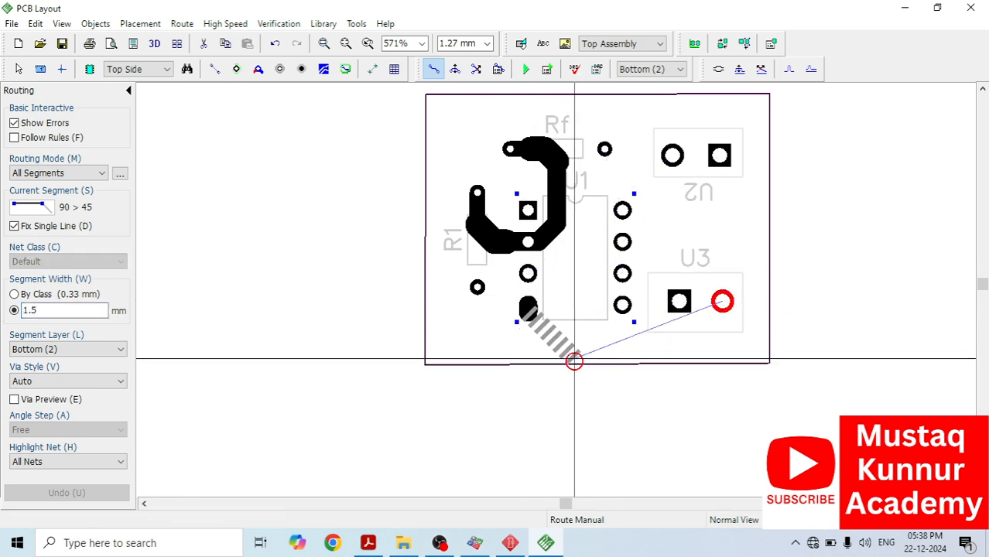
left_click(547, 352)
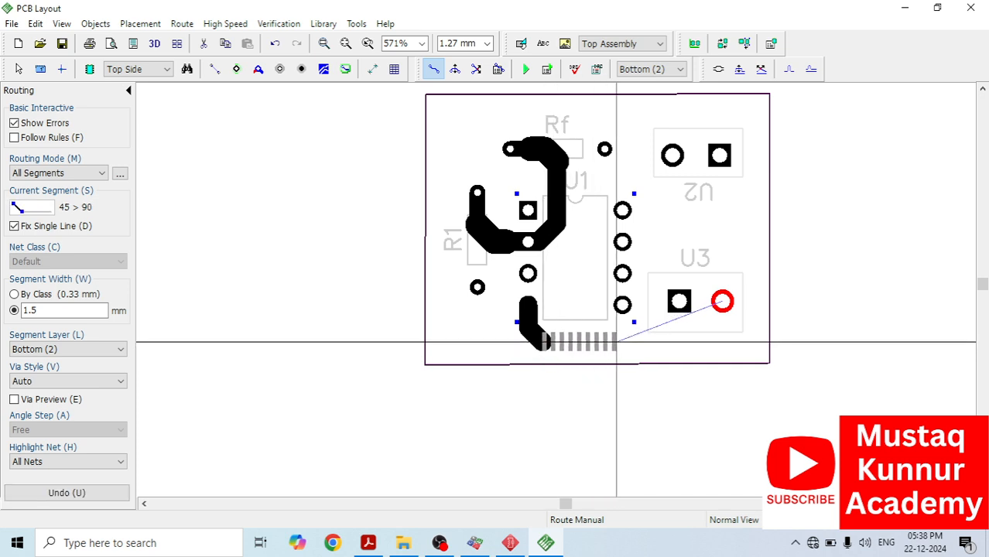
left_click(723, 302)
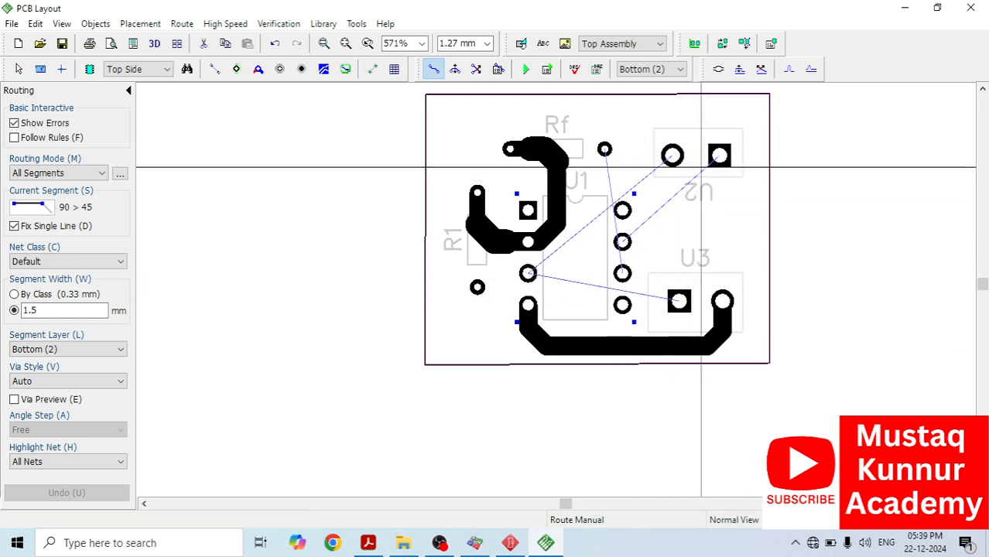
Step: Route a 1.5 mm trace from U1 pin 3 up between U1's pad rows to U2's round pad
left_click(527, 273)
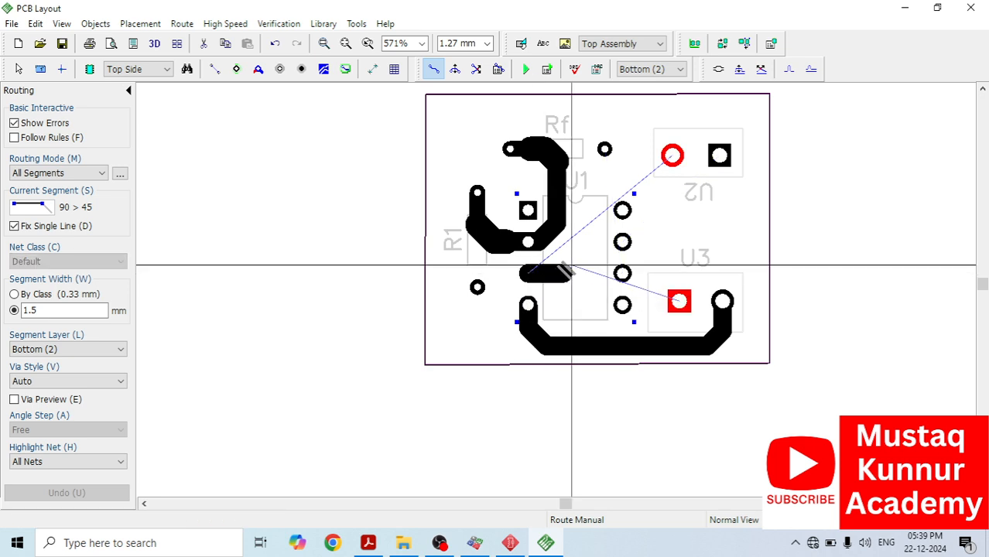
left_click(583, 261)
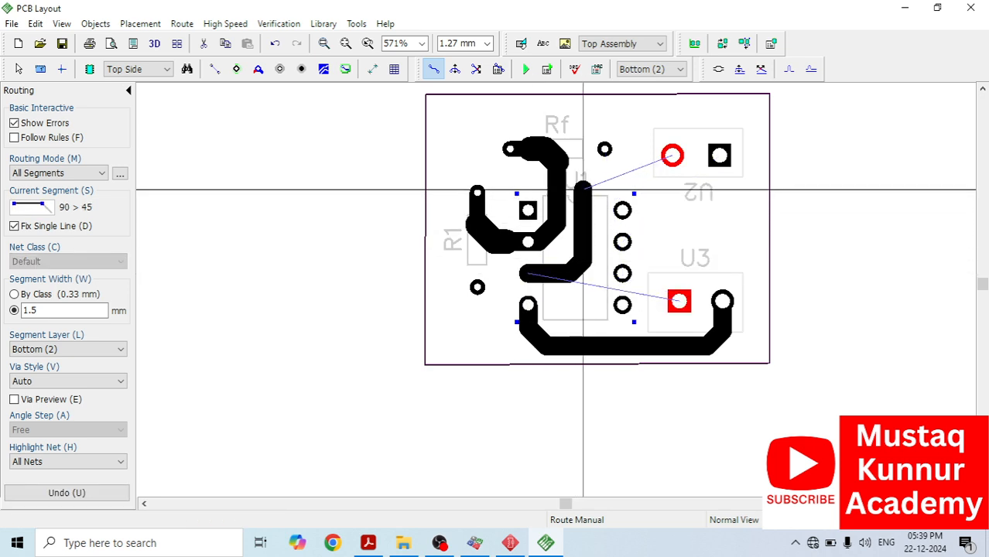
left_click(597, 168)
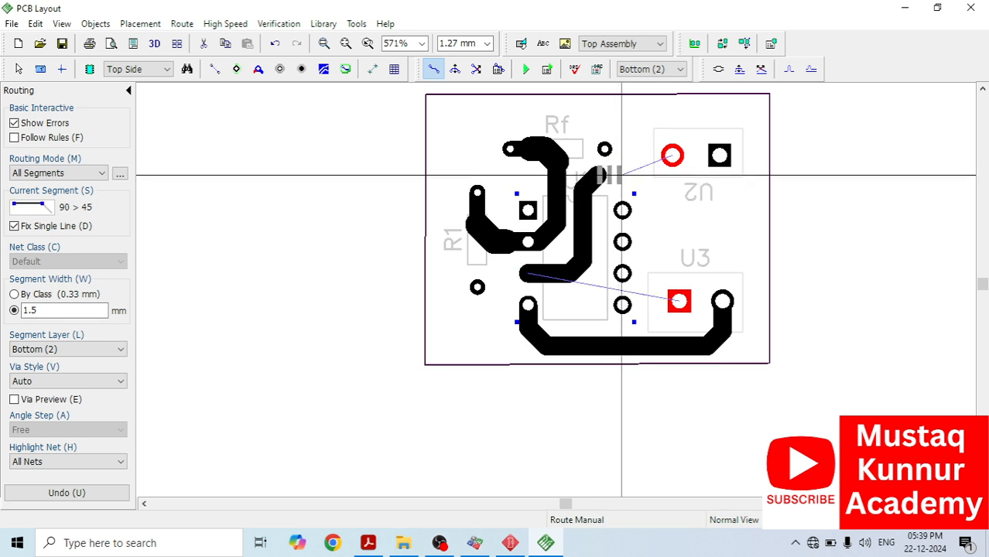
left_click(666, 154)
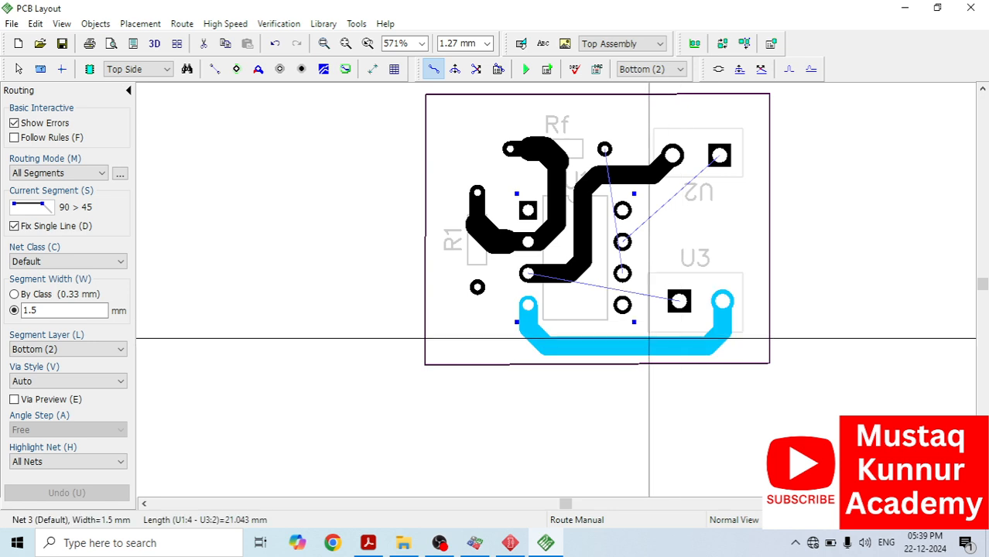
Step: Route a 1.5 mm trace from U1 pin 3 below the board's lower edge and around U3 to U3's square pad
left_click(524, 276)
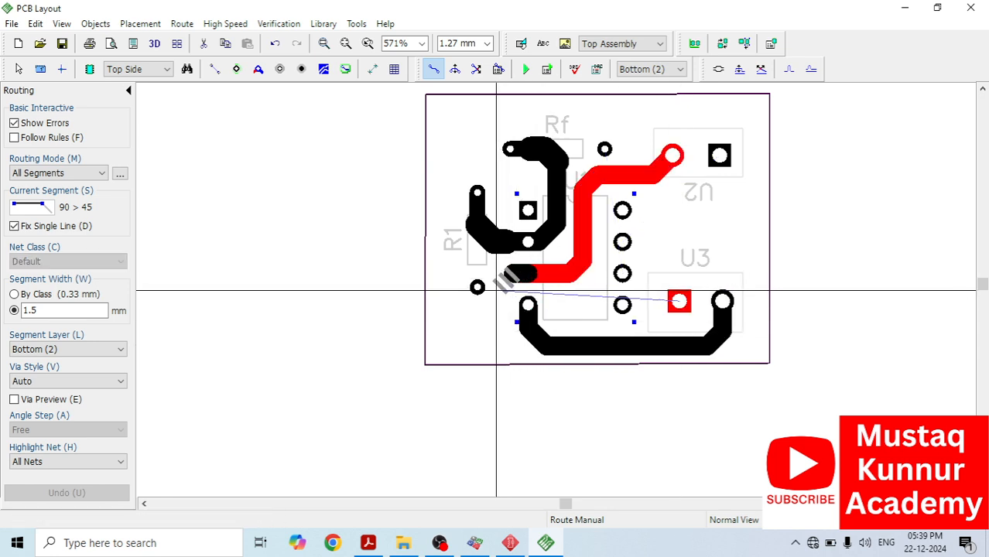
left_click(496, 291)
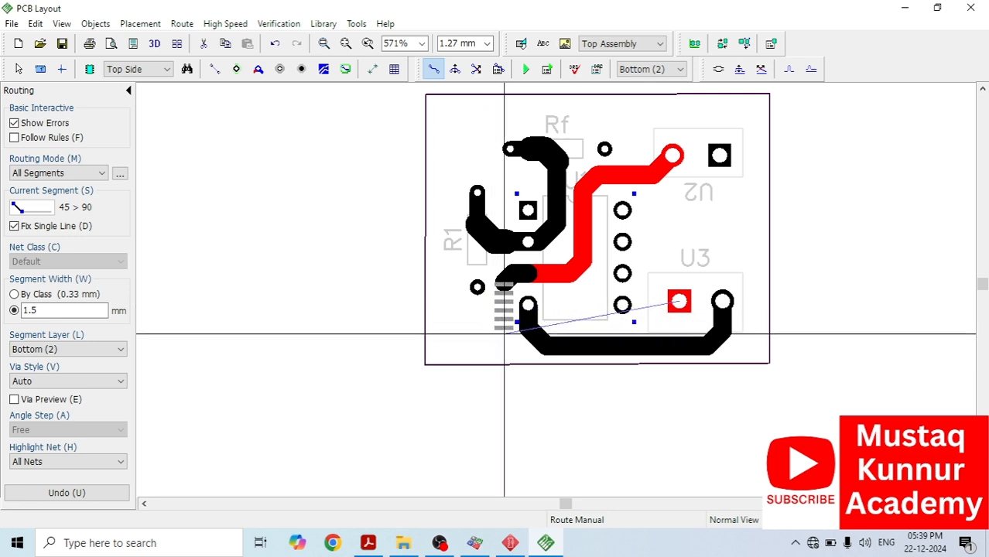
left_click(504, 334)
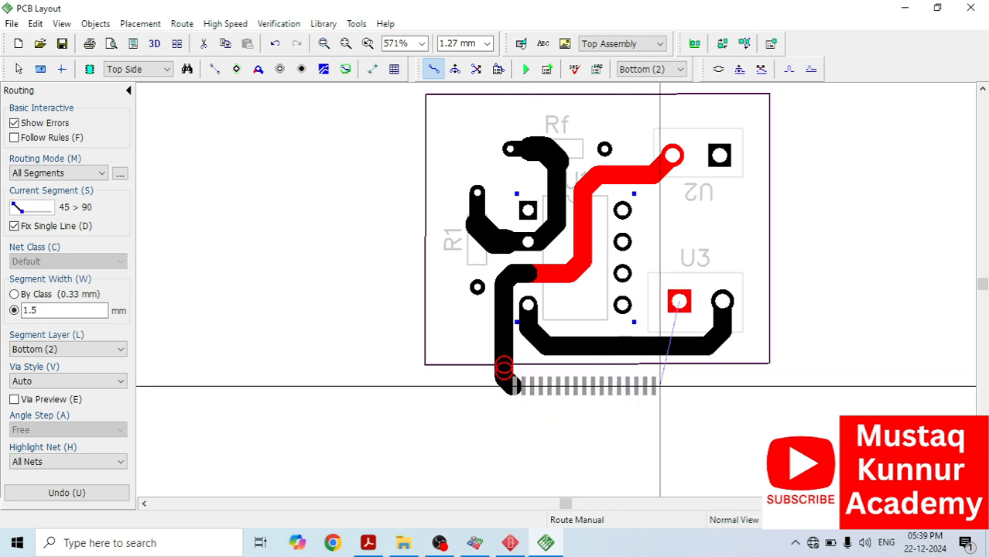
left_click(734, 394)
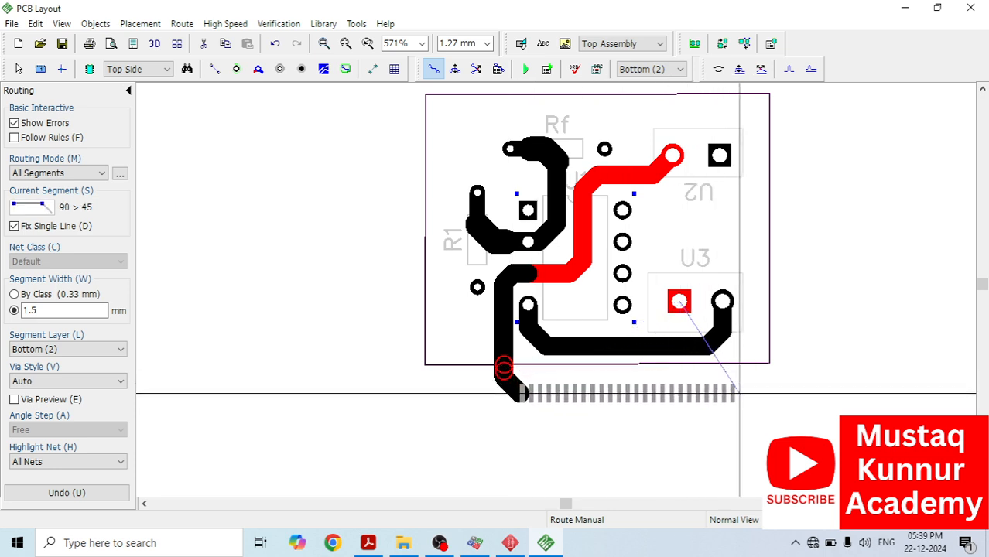
left_click(769, 358)
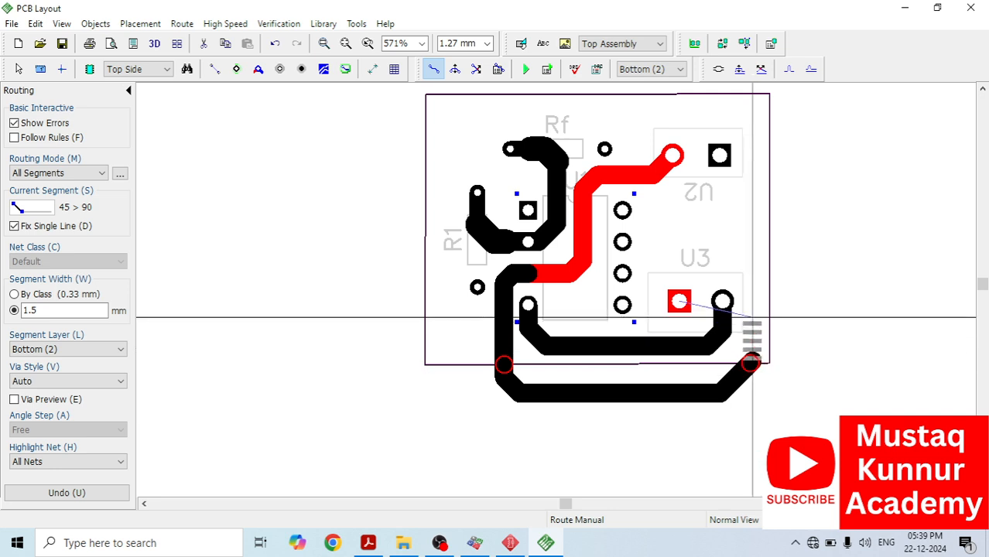
left_click(754, 267)
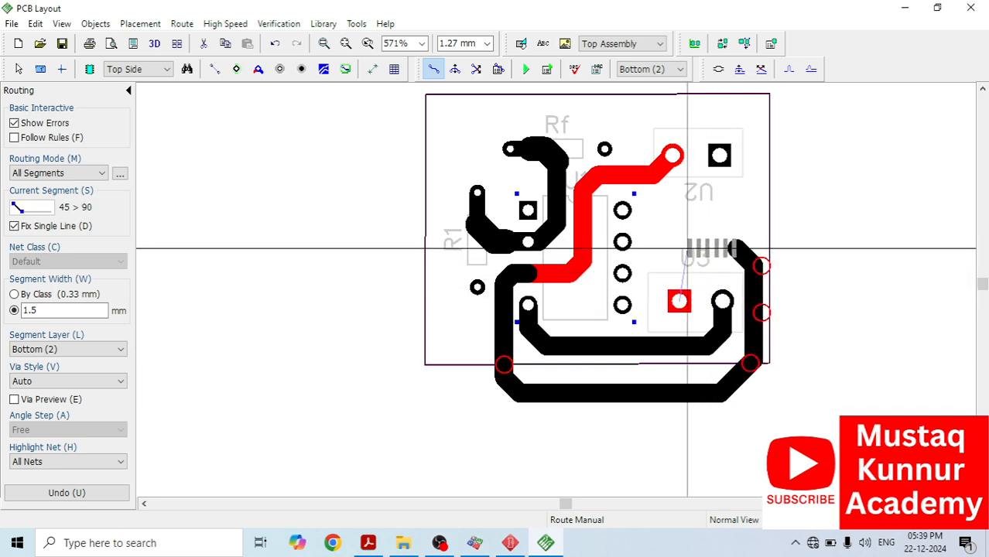
left_click(689, 248)
left_click(670, 291)
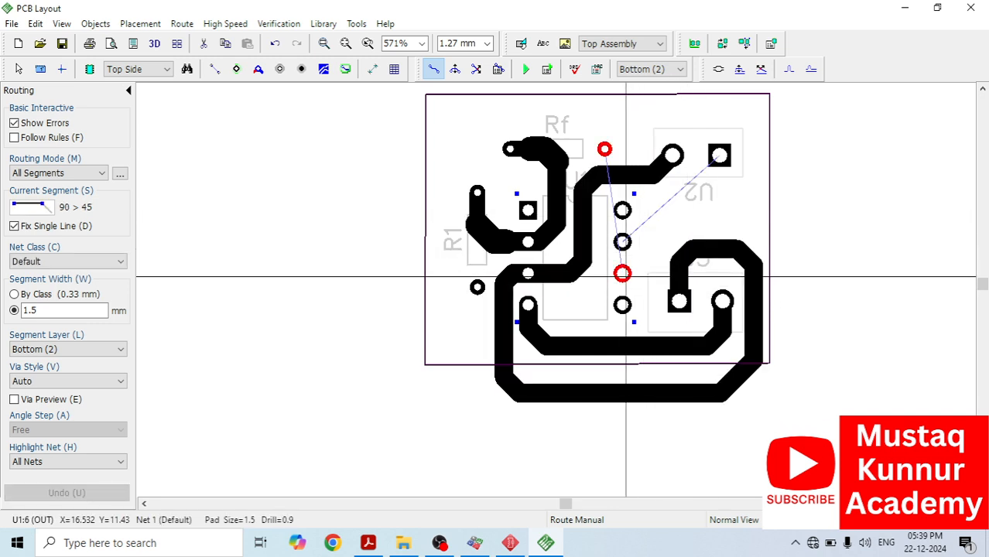
Step: Route a 1.5 mm trace from U1 pin 7 diagonally to U2's square pad
left_click(623, 242)
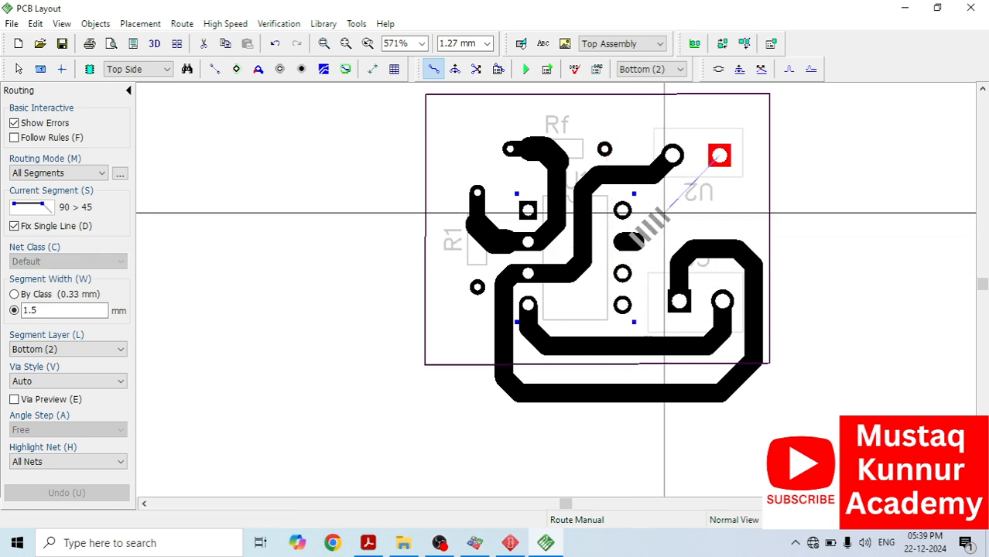
left_click(720, 156)
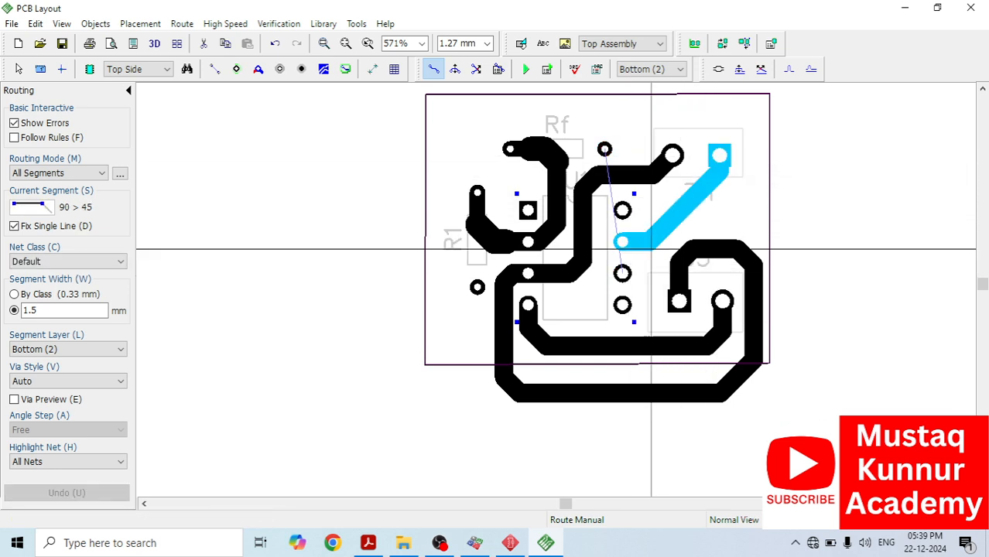
Step: Route a 1.5 mm trace from U1 pin 6 around the outside of U2 to Rf's right pad
left_click(624, 273)
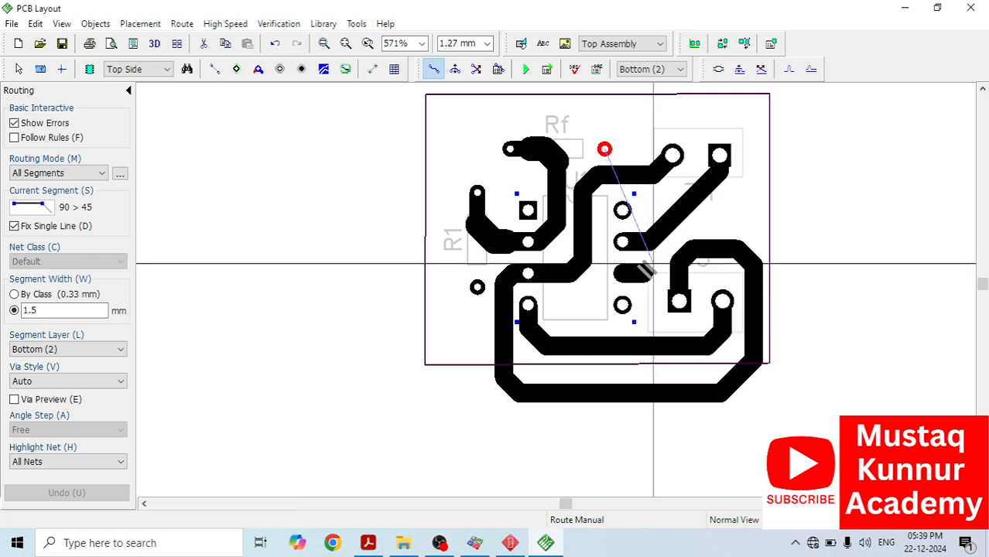
right_click(653, 263)
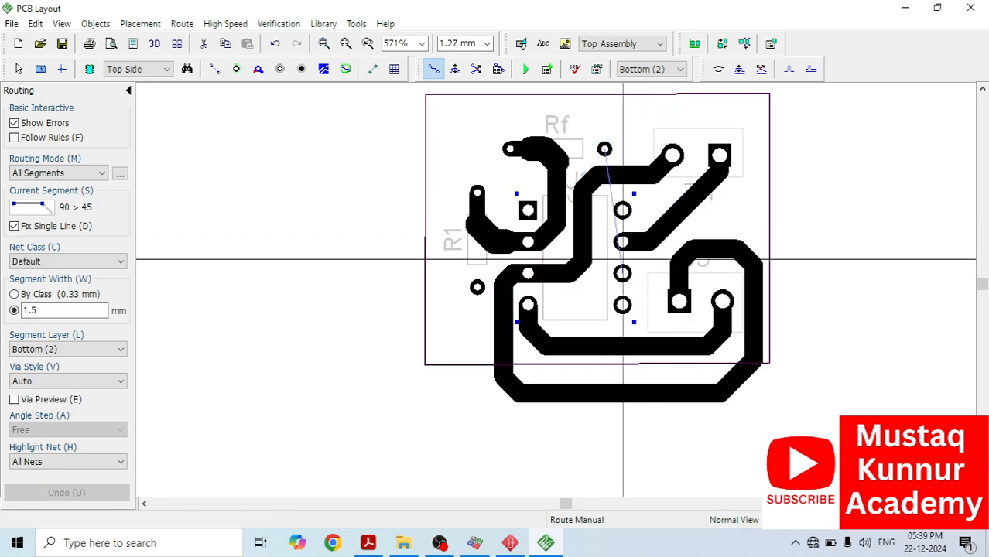
left_click(623, 271)
left_click(658, 261)
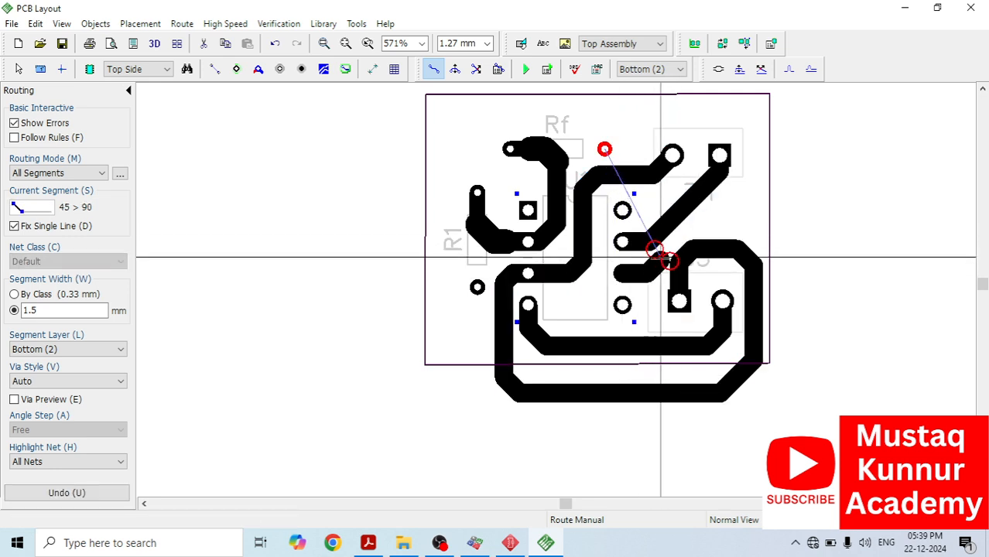
left_click(760, 175)
left_click(763, 117)
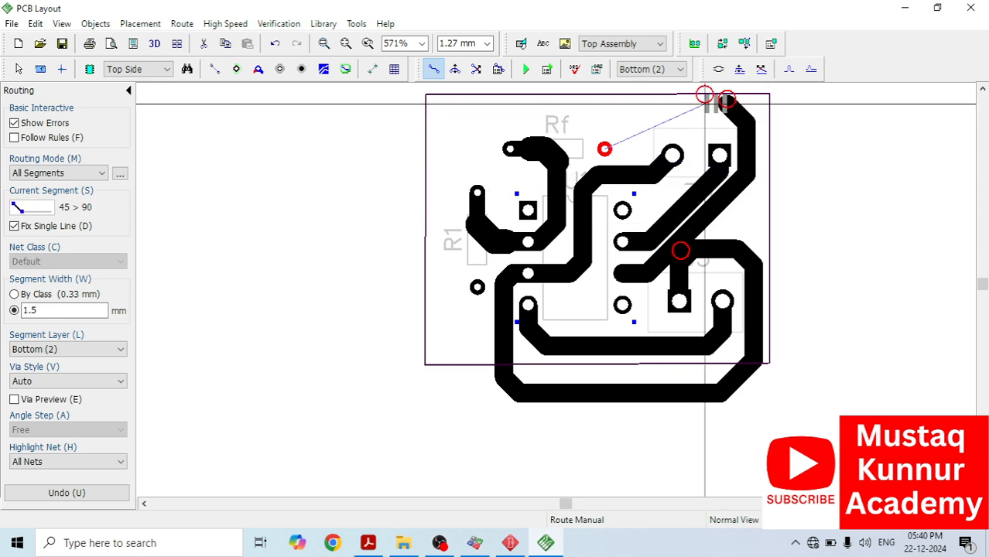
left_click(599, 146)
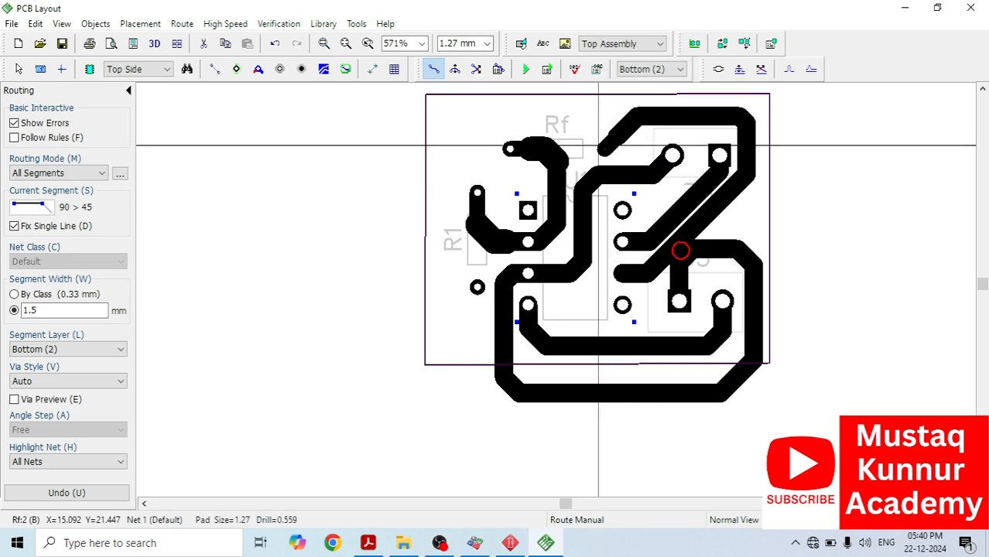
Step: Narrow only the long diagonal segment of the trace between U1 pin 6 and Rf's right pad
key("Escape")
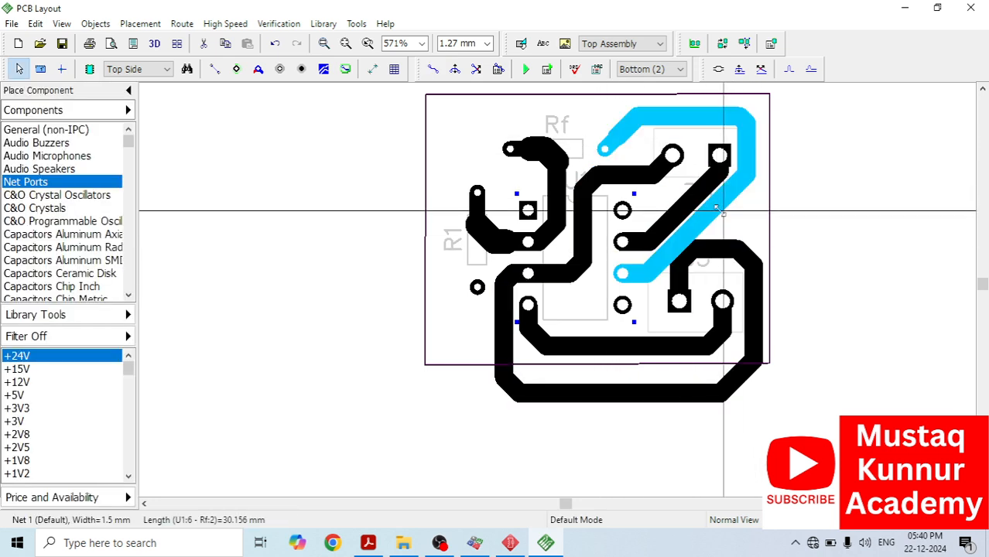
double_click(717, 212)
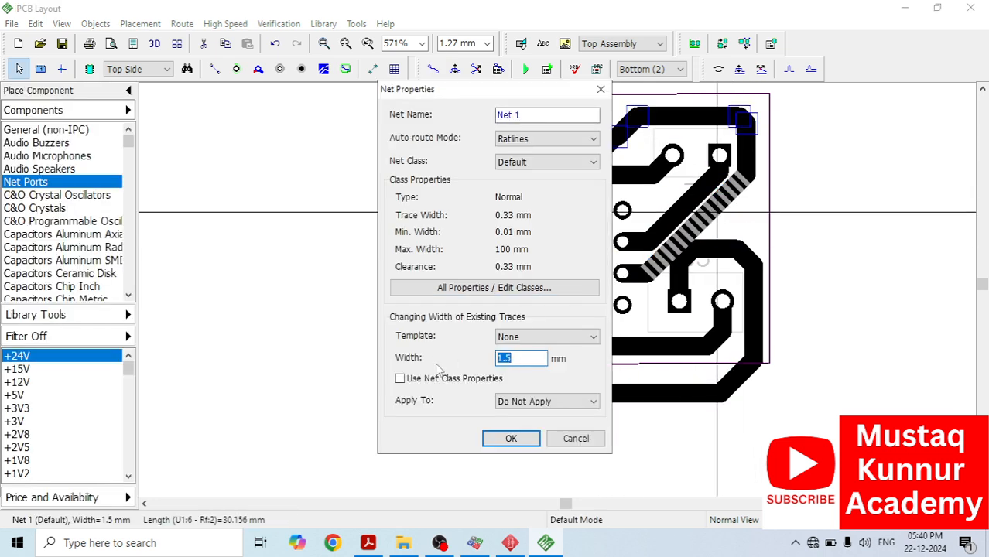
key("Return")
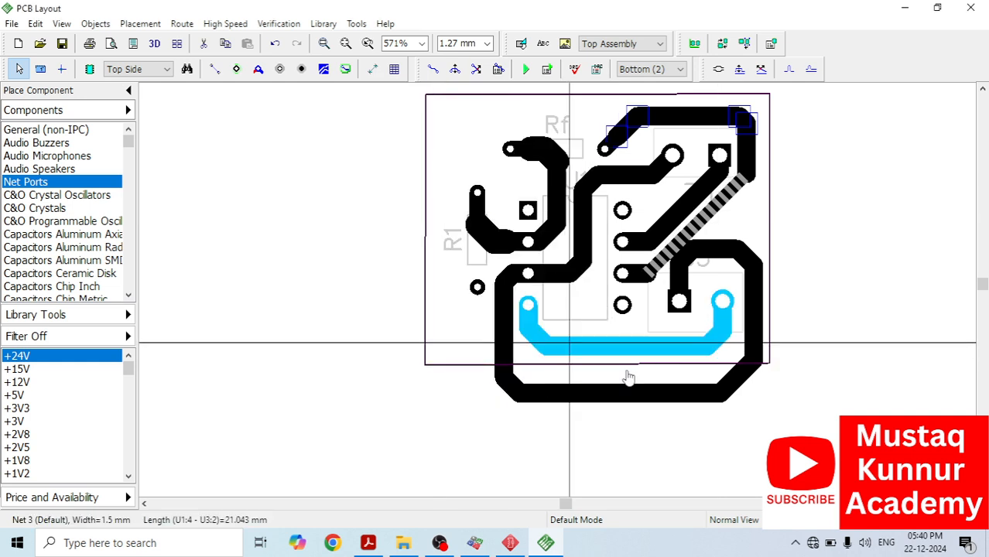
Step: Set the three GND trace segments between the upper-right bend and U3's square pad to 1 mm wide, applied to selected segments only
double_click(720, 249)
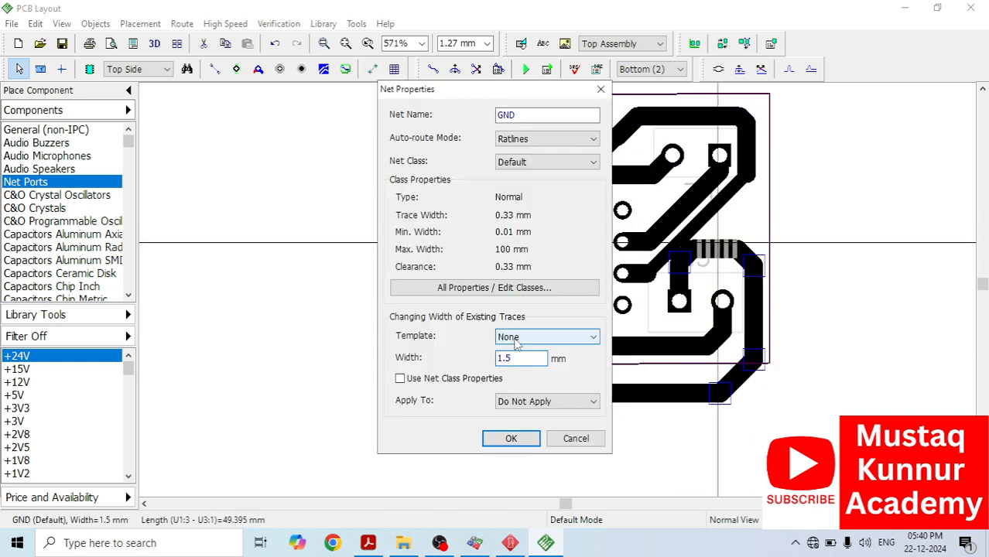
key("Return")
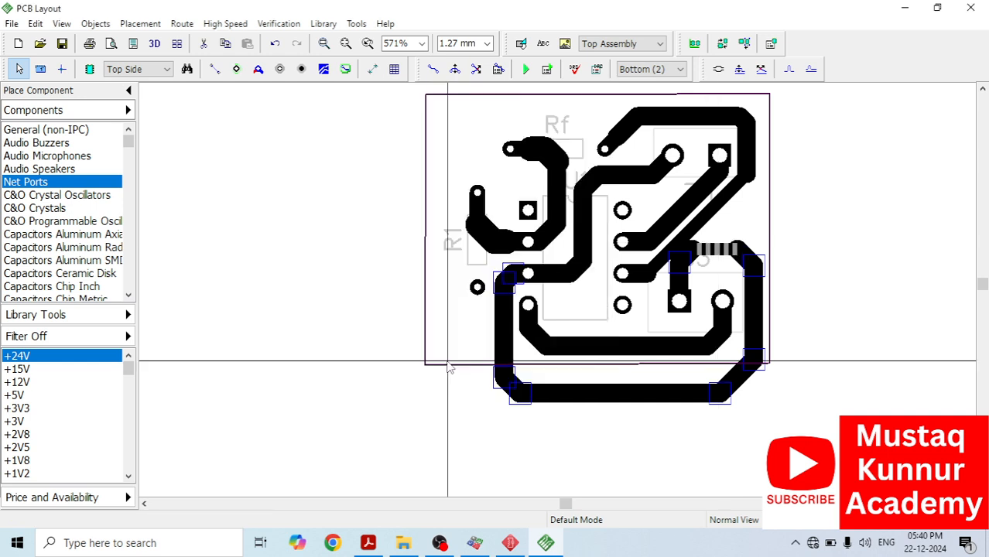
double_click(682, 257)
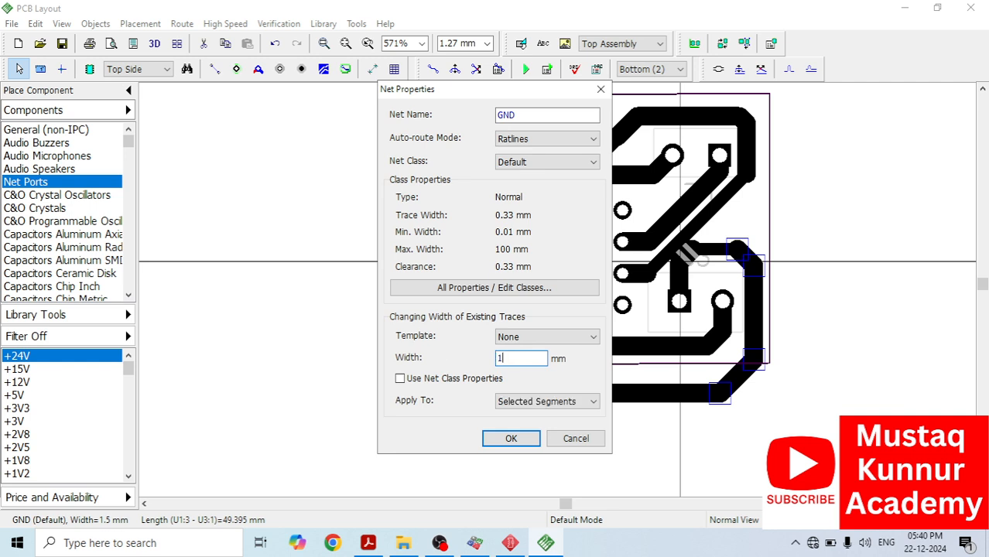
key("Return")
double_click(680, 272)
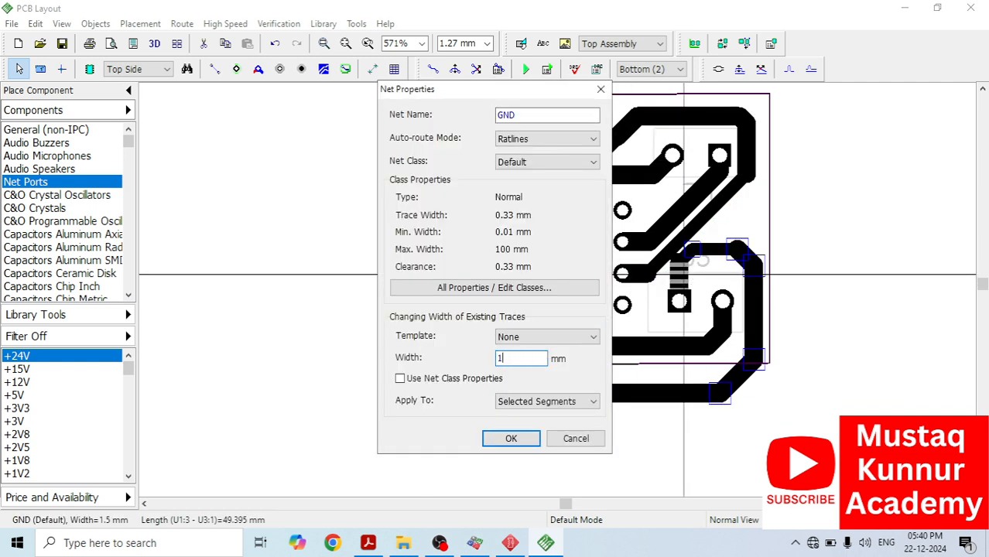
key("Return")
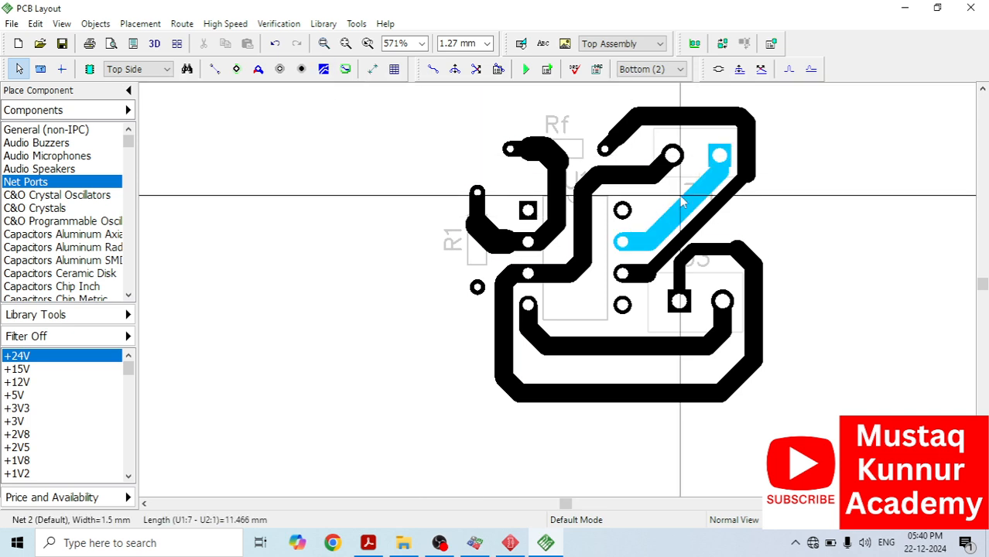
Step: Draw a new rectangular board outline about 31 mm by 30 mm that encloses all components and traces
scroll(682, 200, "down", 1)
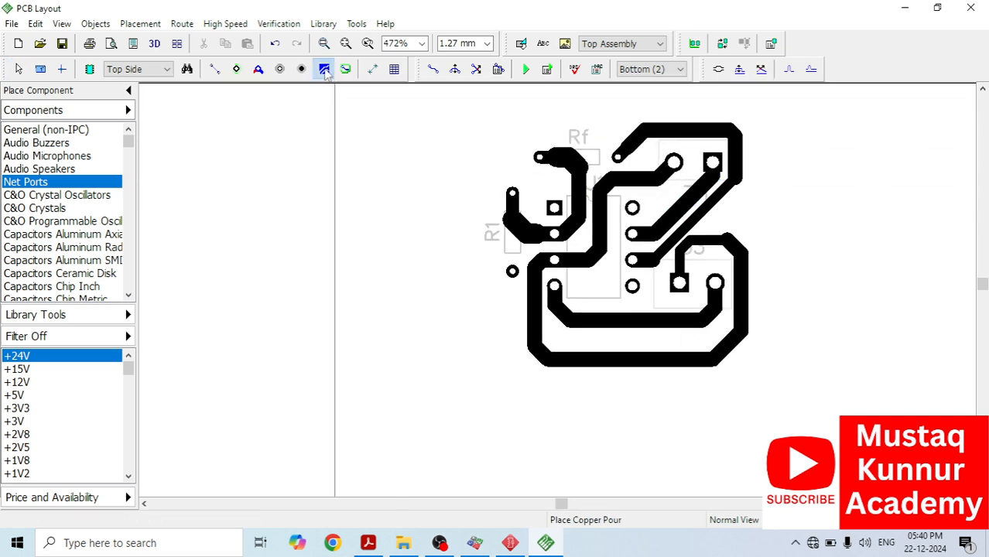
left_click(346, 70)
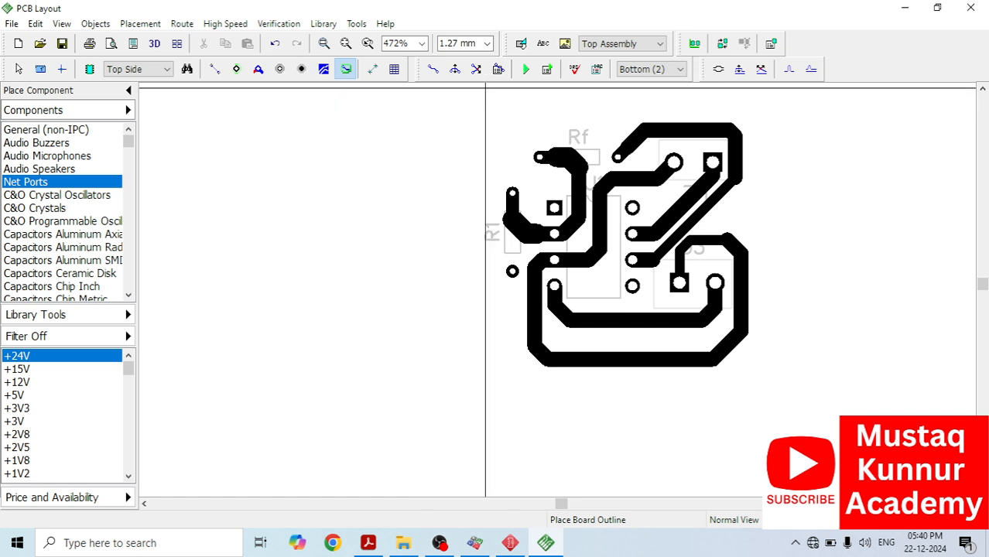
left_click(463, 87)
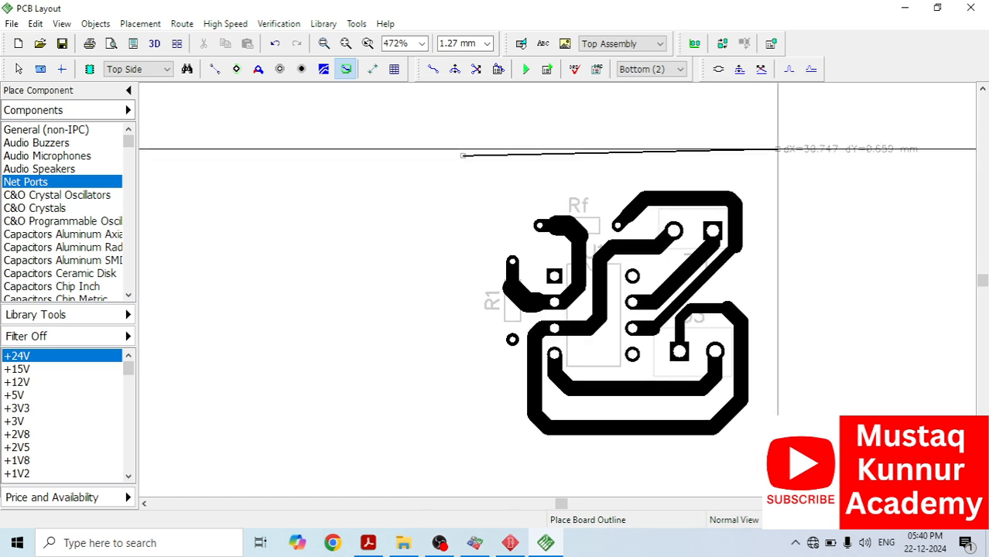
left_click(778, 157)
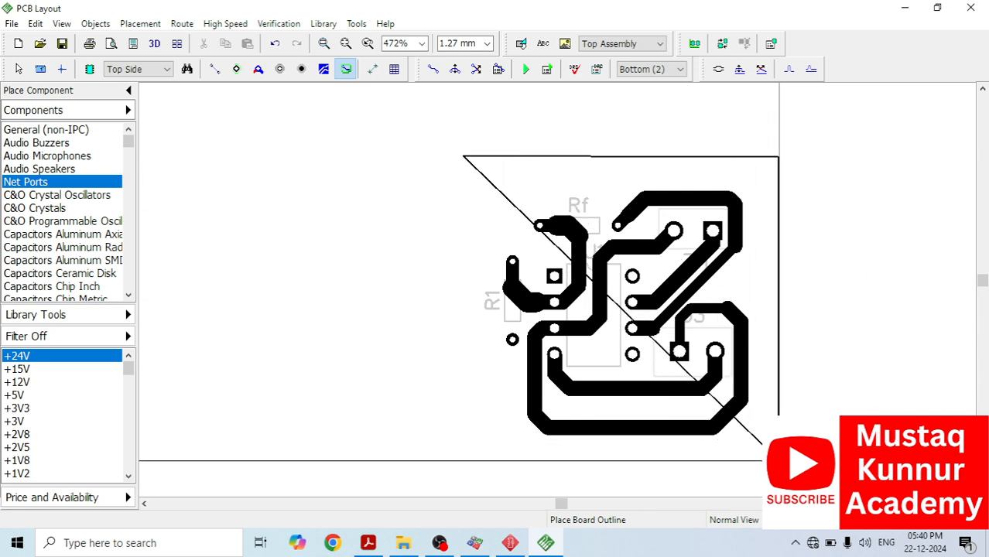
left_click(778, 462)
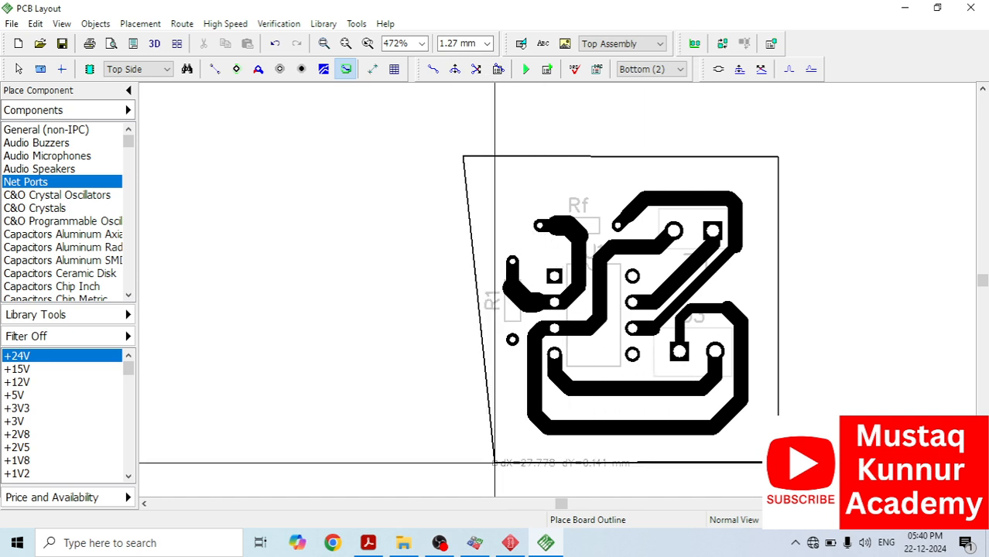
left_click(462, 462)
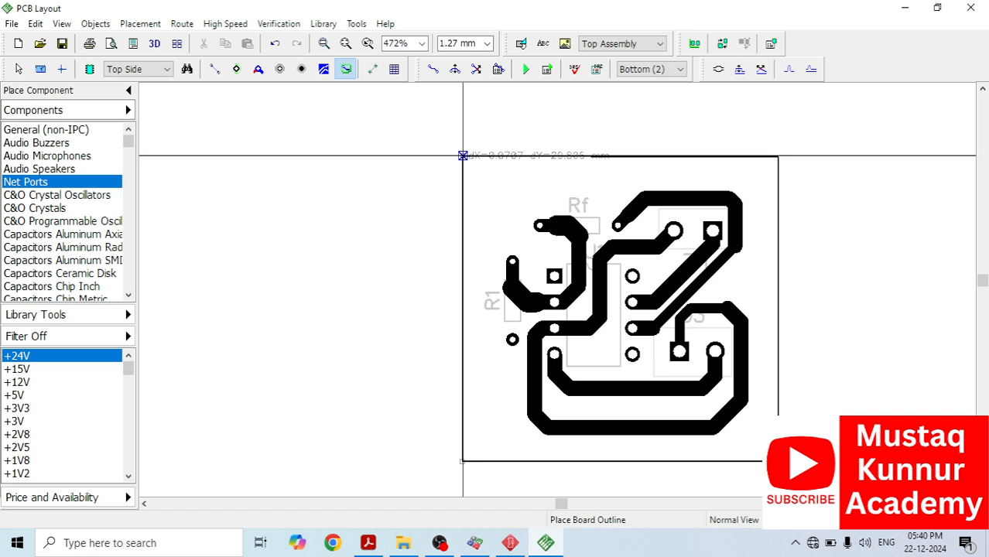
left_click(463, 156)
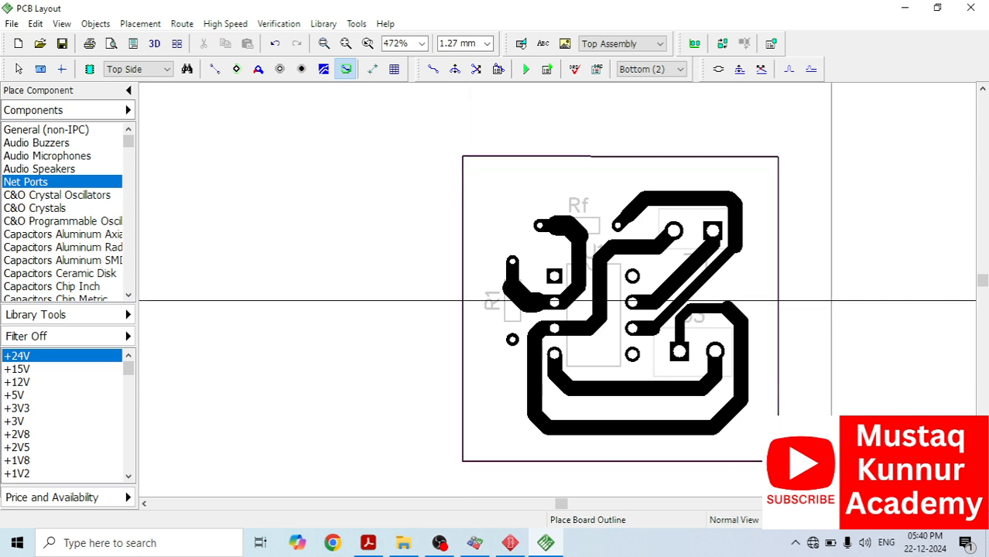
Step: Define a solid bottom-layer copper pour along the board outline with 1.5 mm clearance and connect it to the GND net
scroll(863, 310, "up", 1)
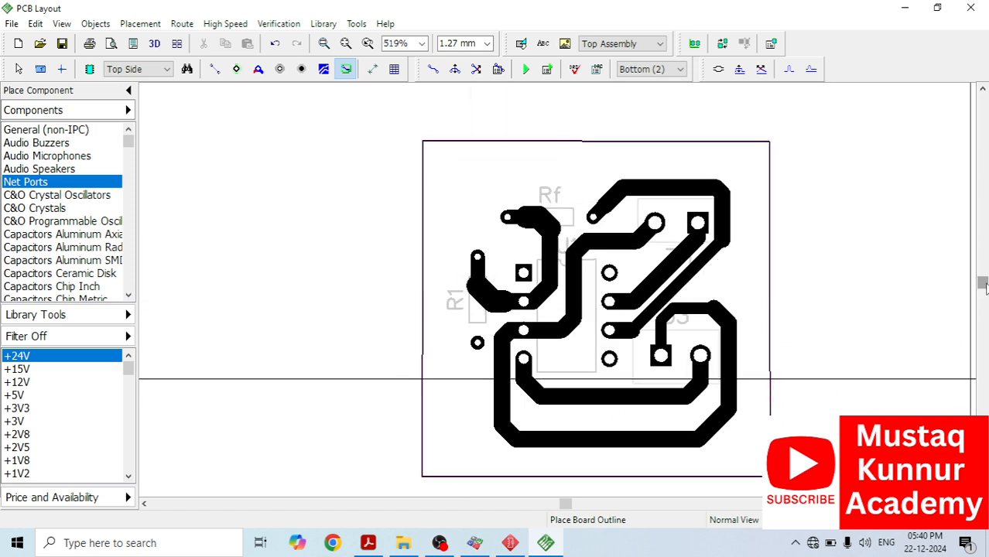
scroll(983, 286, "down", 1)
left_click_drag(986, 285, 987, 282)
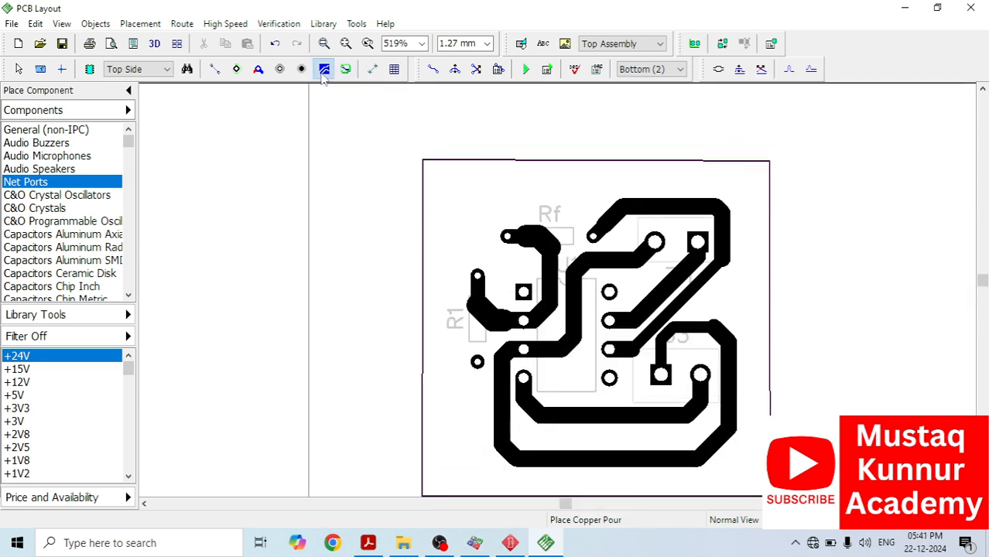
left_click(324, 70)
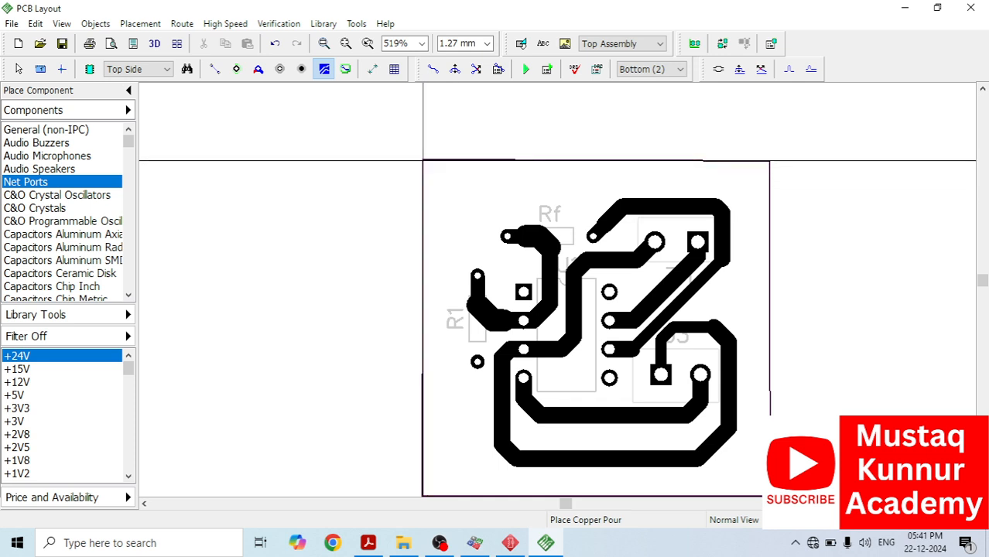
left_click(423, 161)
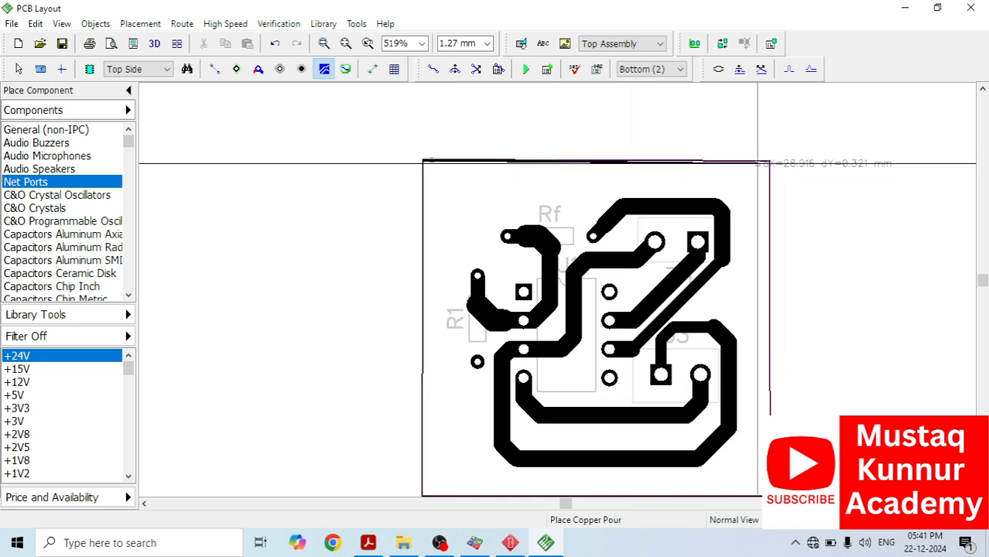
left_click(770, 161)
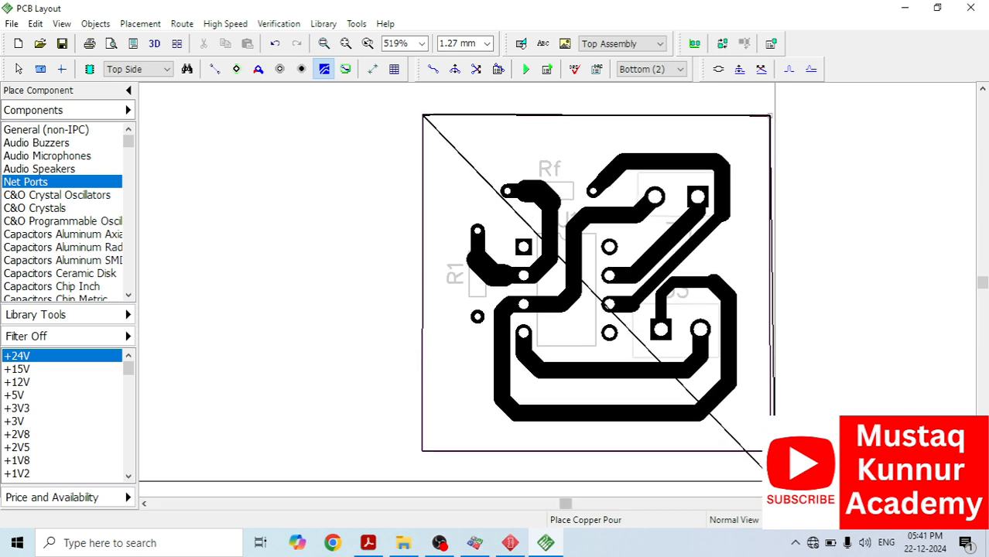
left_click(765, 434)
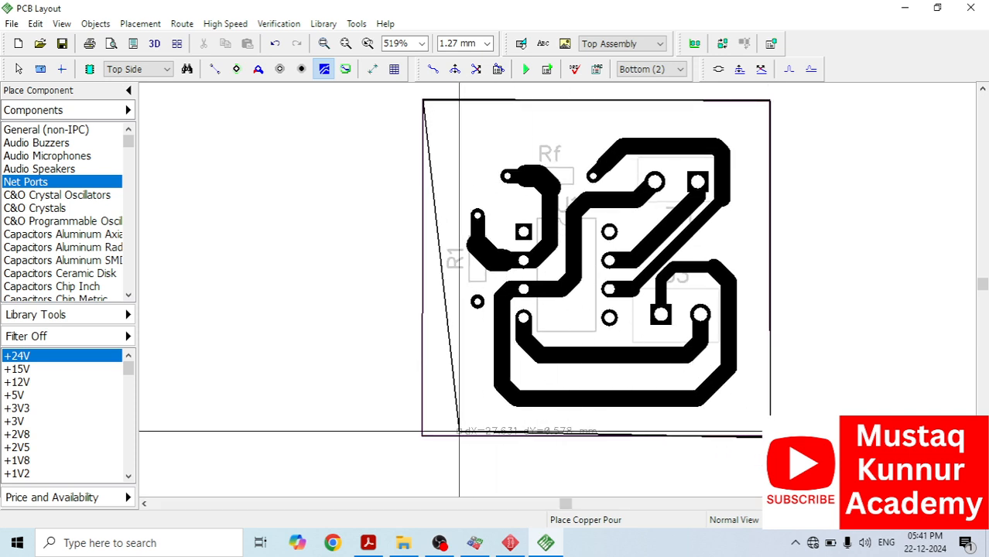
left_click(420, 435)
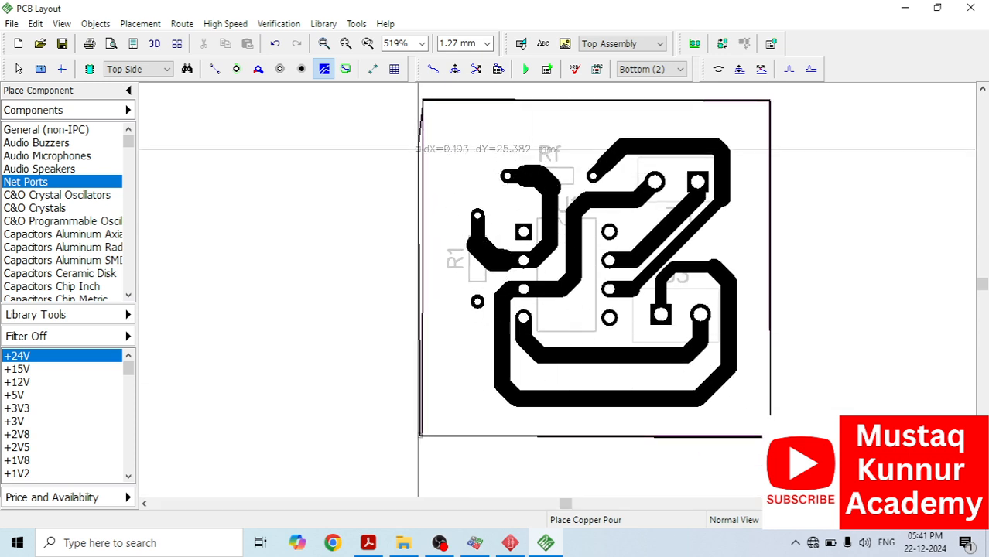
left_click(422, 101)
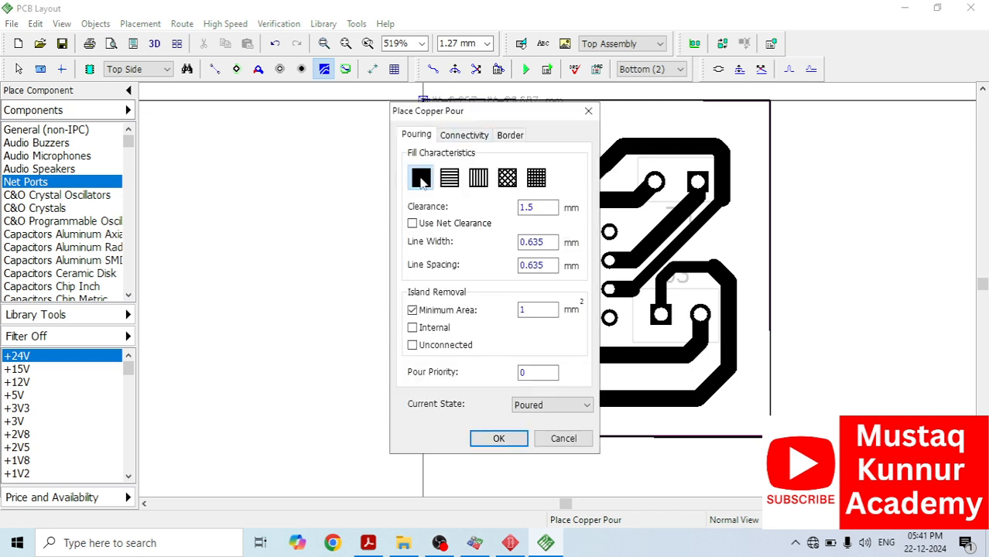
left_click(461, 136)
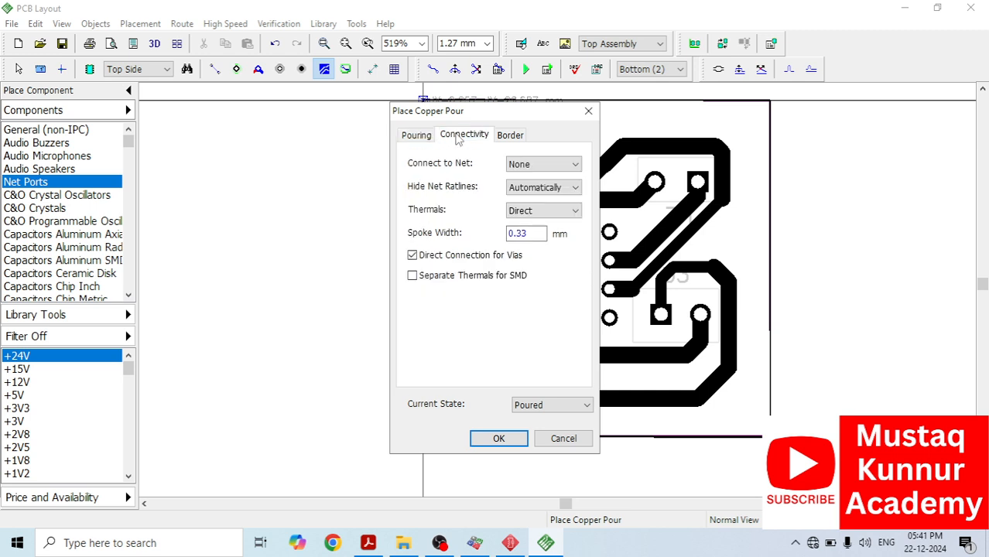
left_click(533, 167)
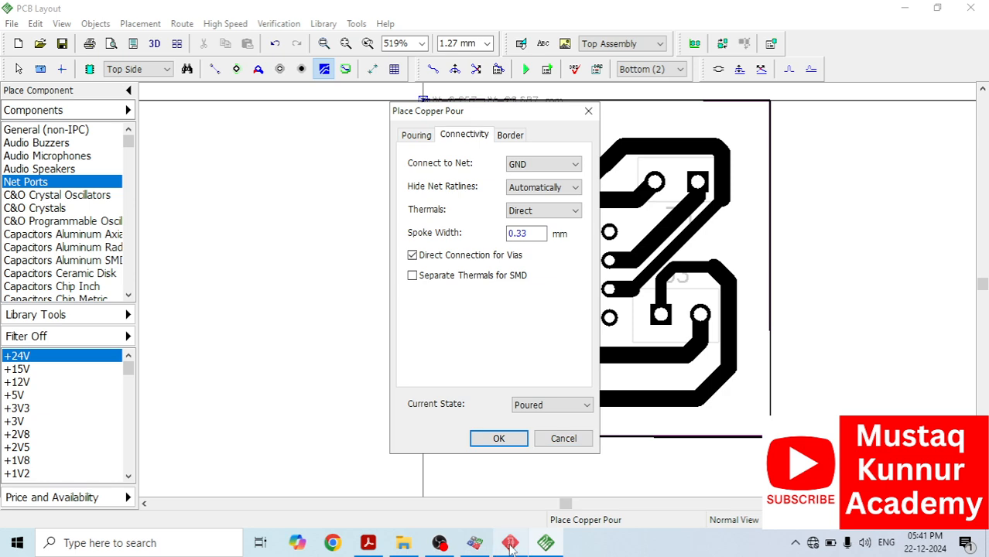
Step: Switch to the schematic, check the net properties of J2's ground wire, and return to the PCB layout
left_click(510, 543)
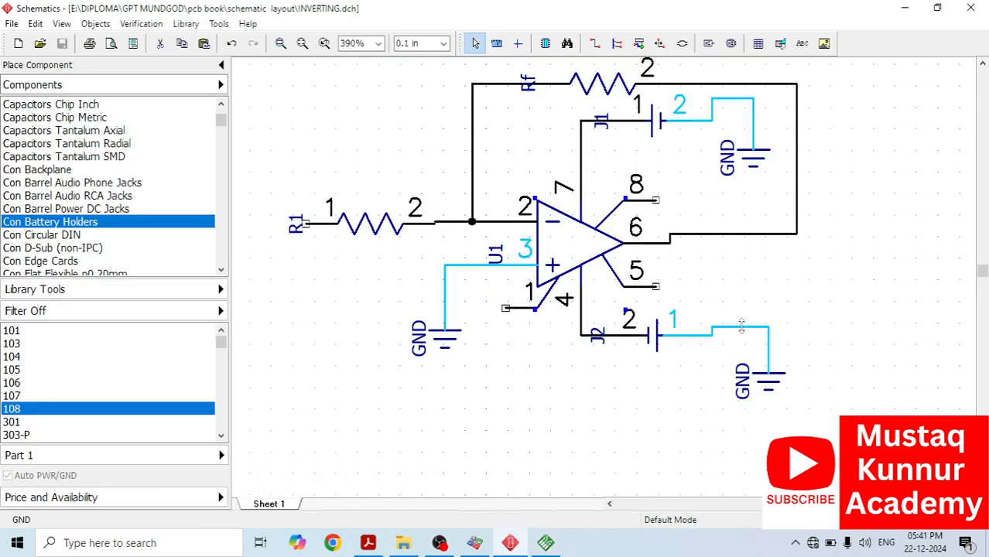
right_click(742, 326)
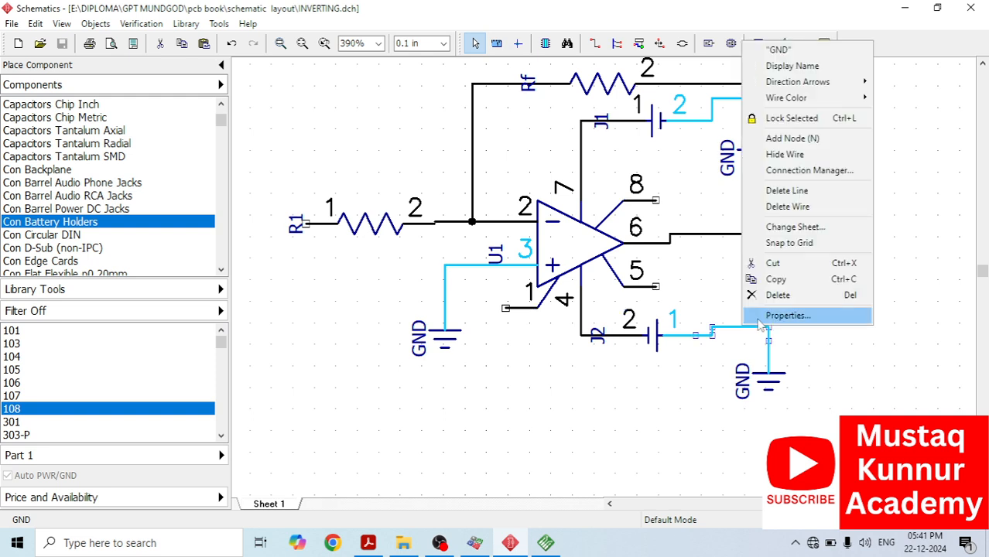
left_click(788, 316)
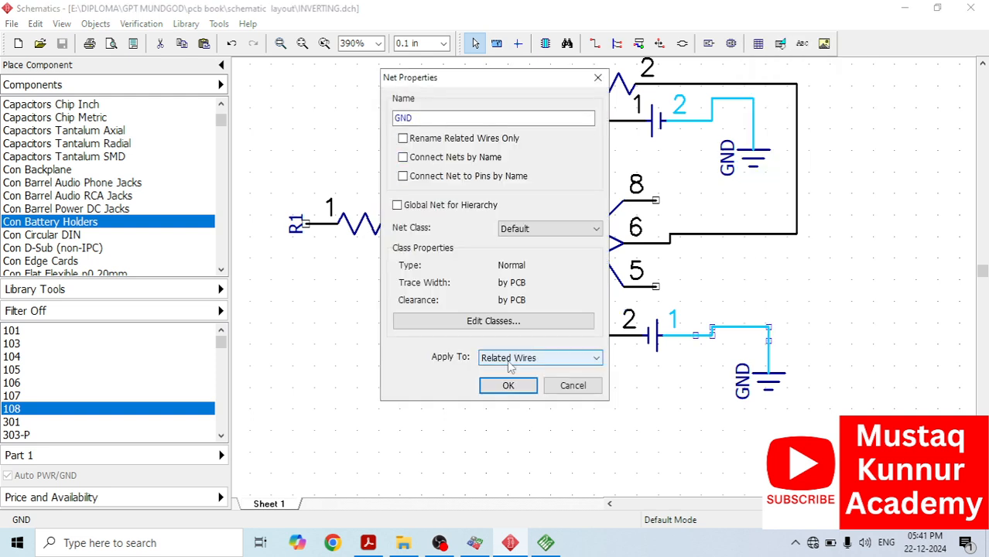
left_click(508, 386)
mouse_move(546, 547)
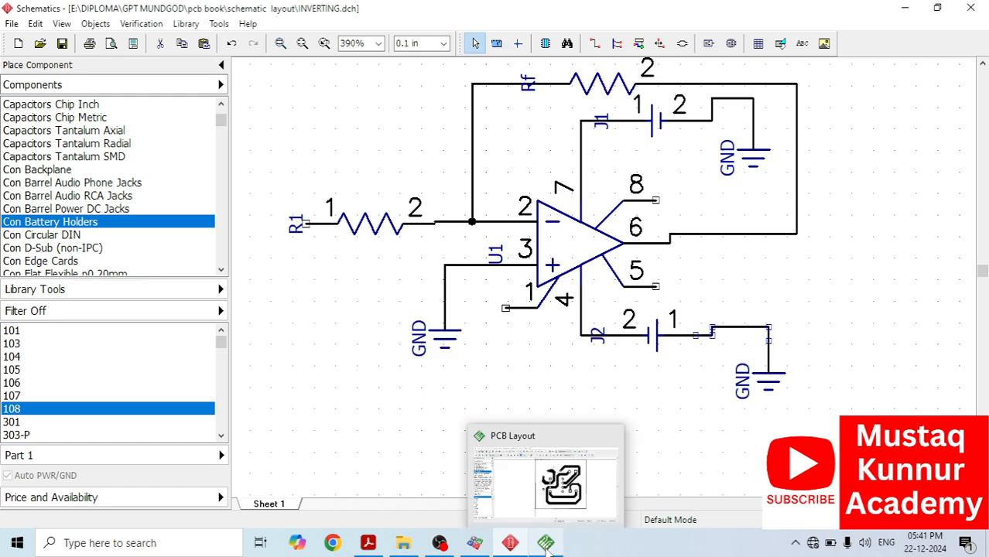
left_click(511, 482)
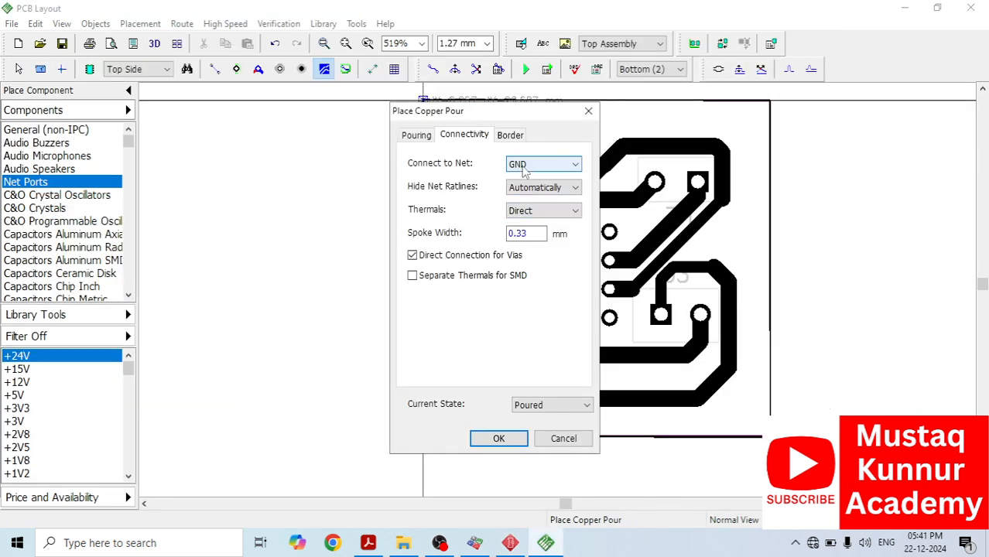
Step: Review the copper pour's border points and GND connection, and place the pour in the Poured state
left_click(512, 136)
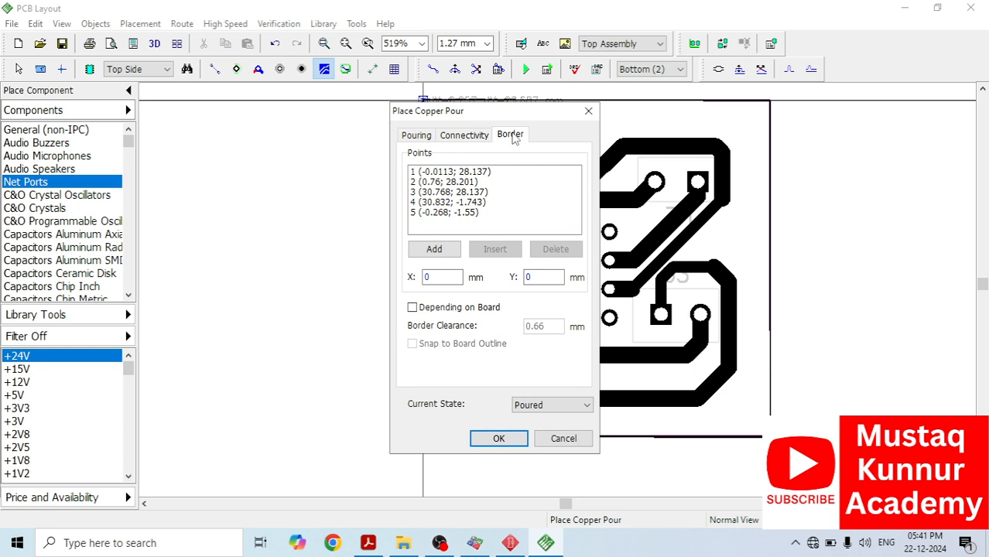
left_click(466, 137)
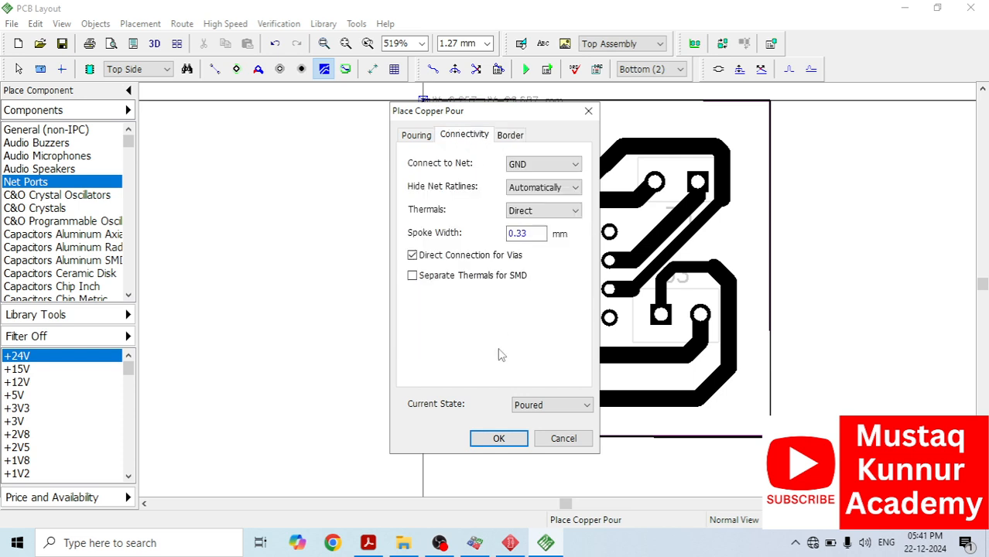
left_click(481, 442)
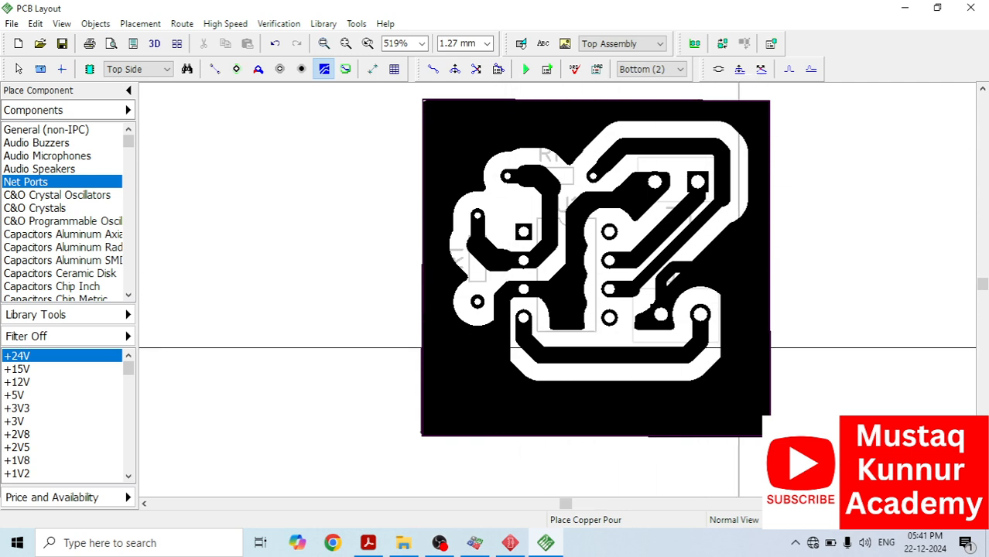
Step: Make Top (1) the active layer and place the text "INVERTING AMPLIFIER" near the upper edge of the board
left_click(664, 71)
left_click(660, 81)
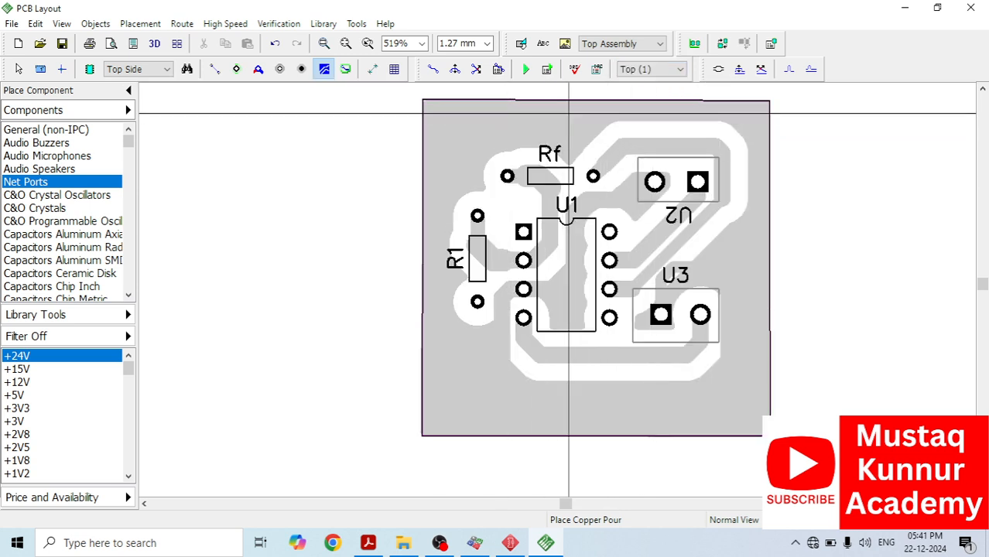
left_click(542, 43)
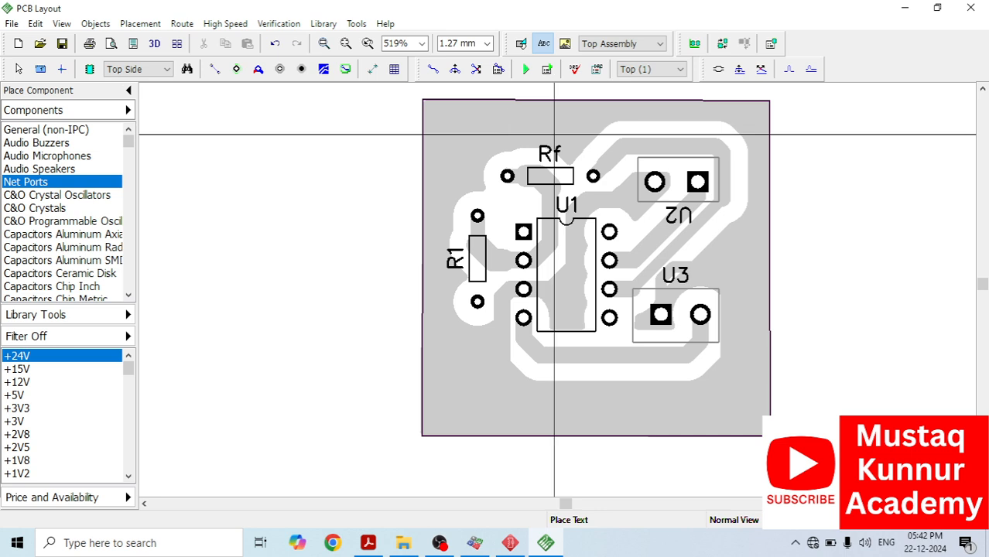
type("INVERI")
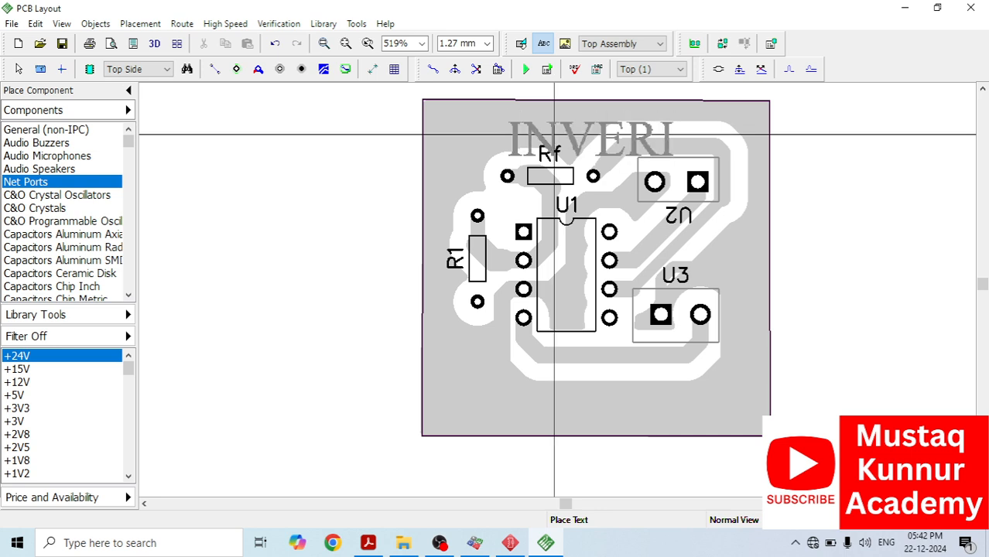
key("BackSpace")
type("TING")
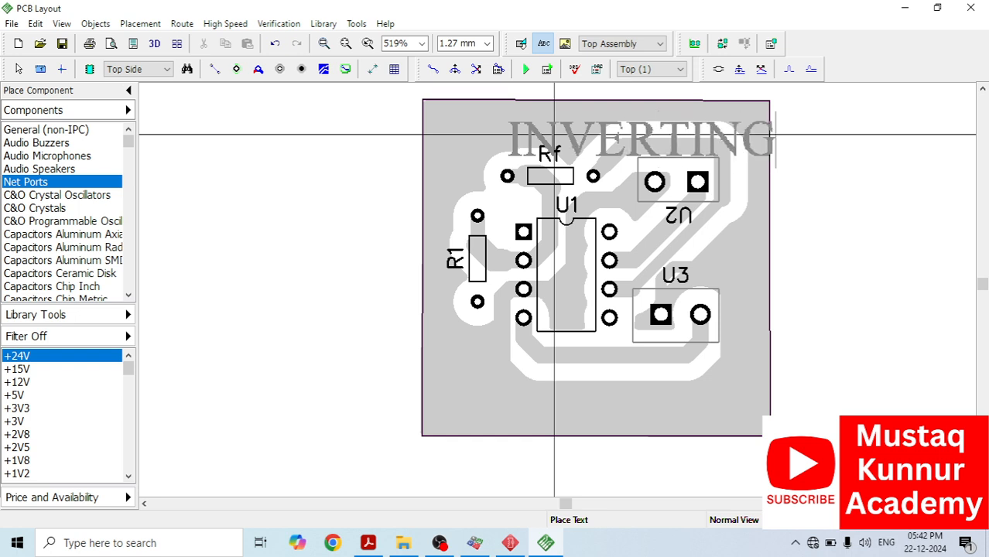
type(" AMPLIFI")
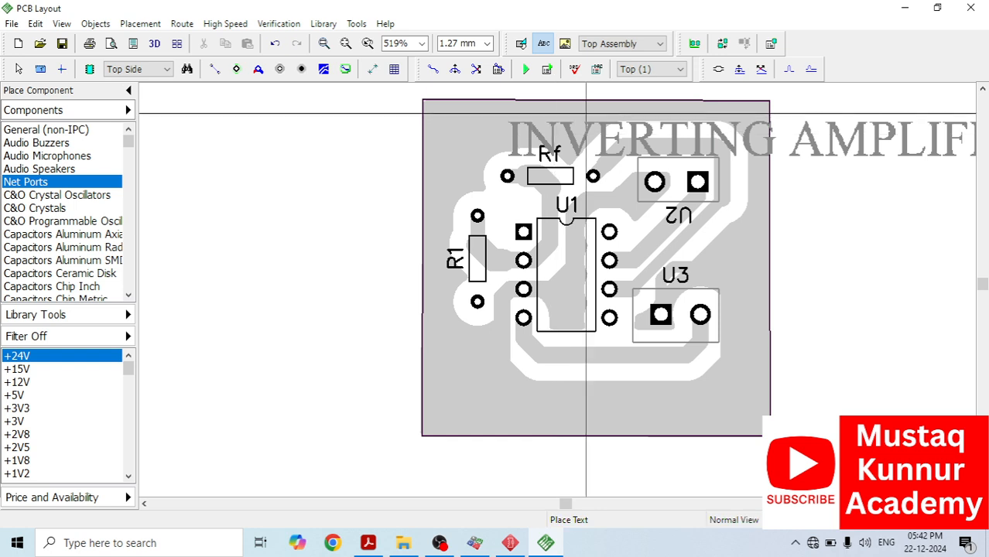
key("Escape")
left_click(516, 136)
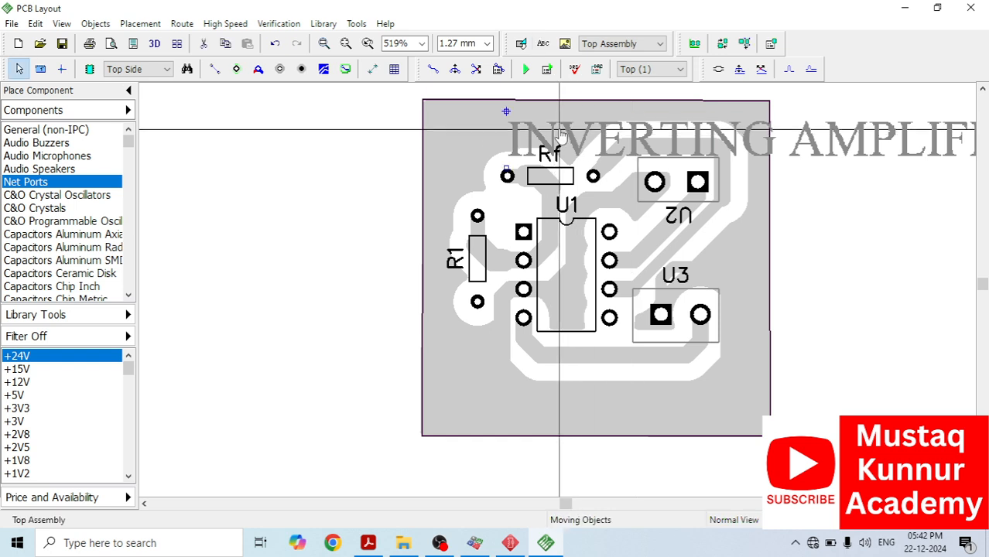
double_click(517, 136)
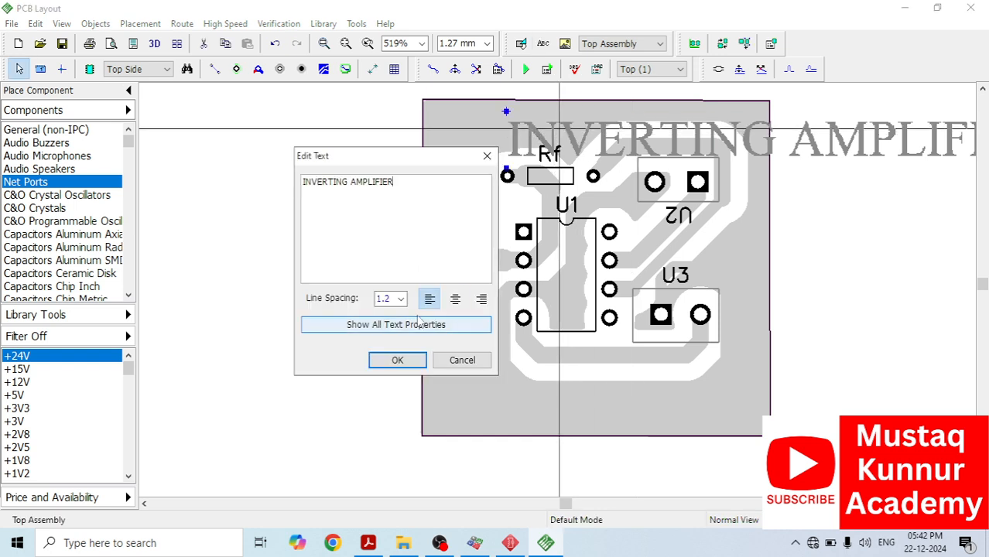
left_click(397, 360)
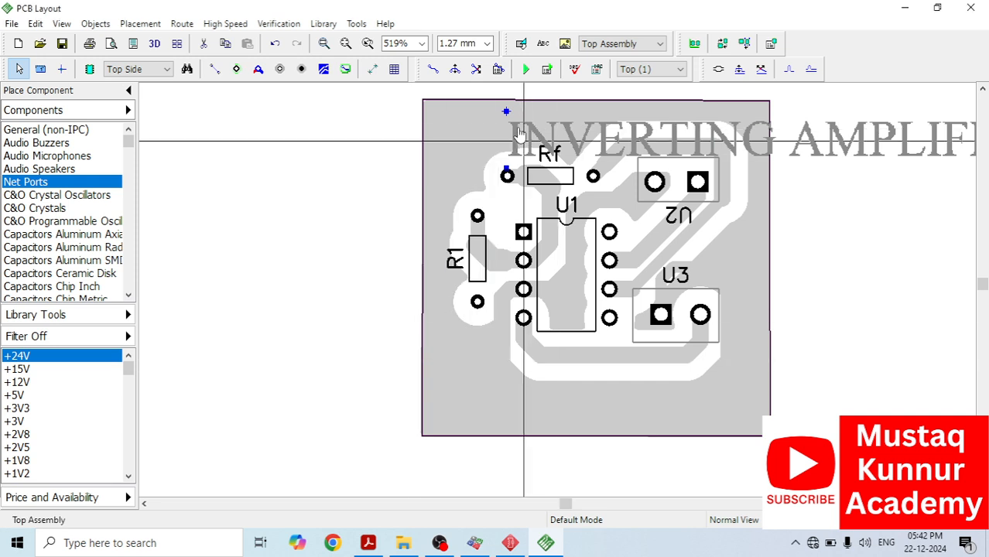
Step: Shrink the INVERTING AMPLIFIER text to about half size and position it inside the board outline, along the upper edge above Rf
left_click_drag(507, 114, 315, 108)
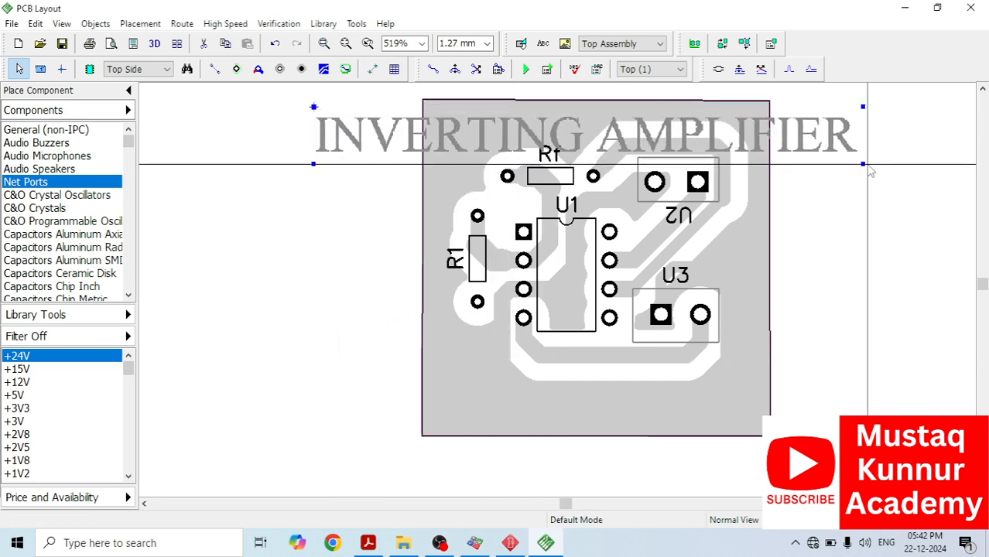
left_click_drag(863, 163, 594, 130)
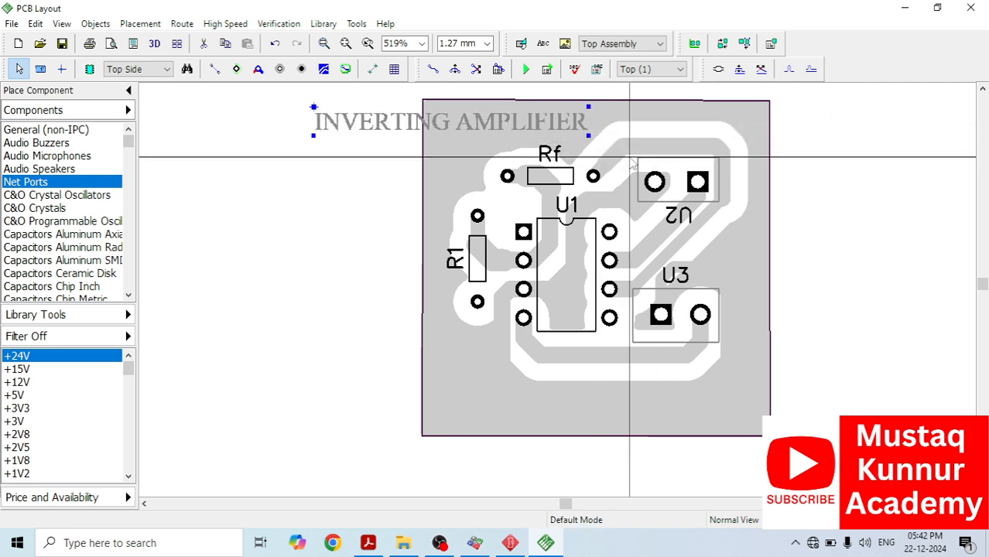
left_click_drag(471, 126, 609, 120)
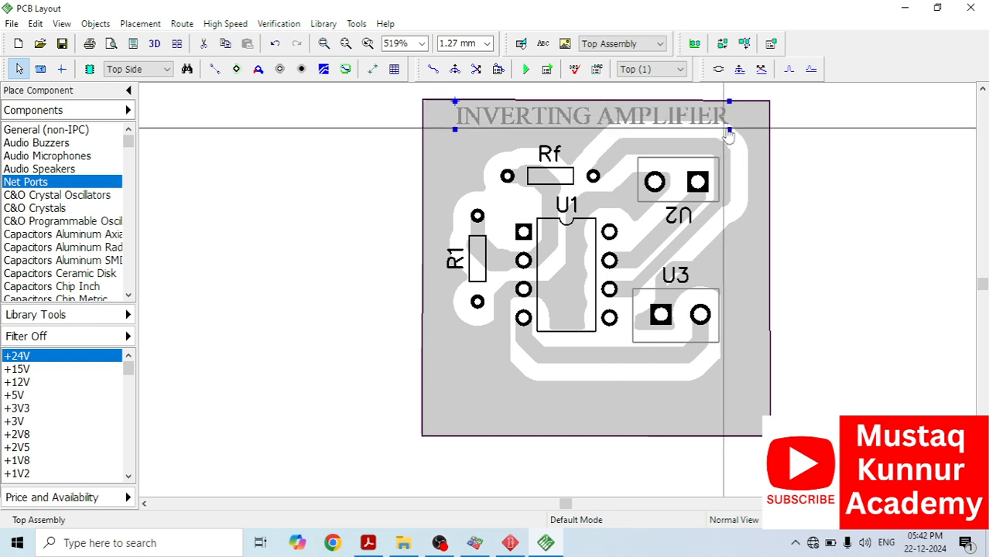
left_click_drag(728, 116, 714, 117)
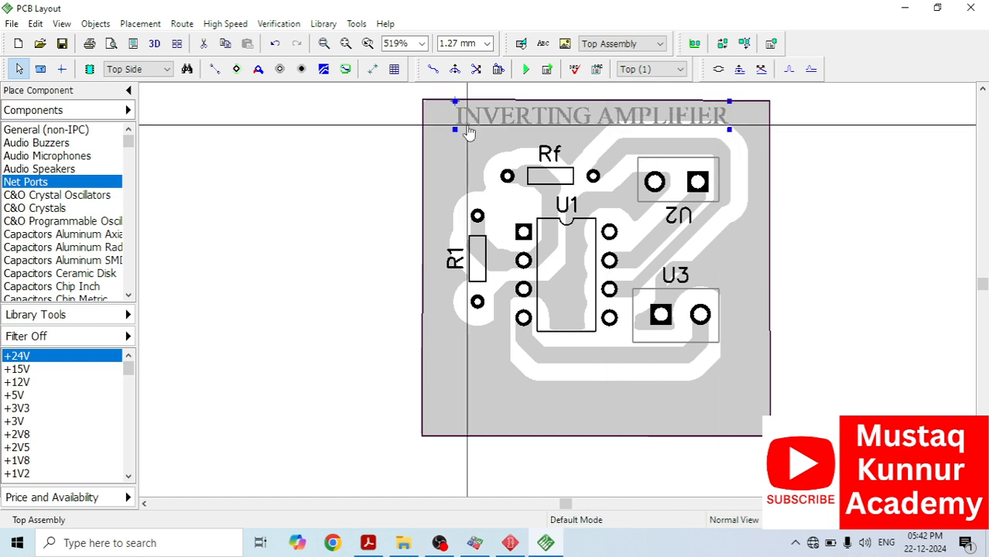
mouse_move(455, 116)
left_mouse_down()
mouse_move(476, 117)
mouse_move(458, 116)
left_mouse_up()
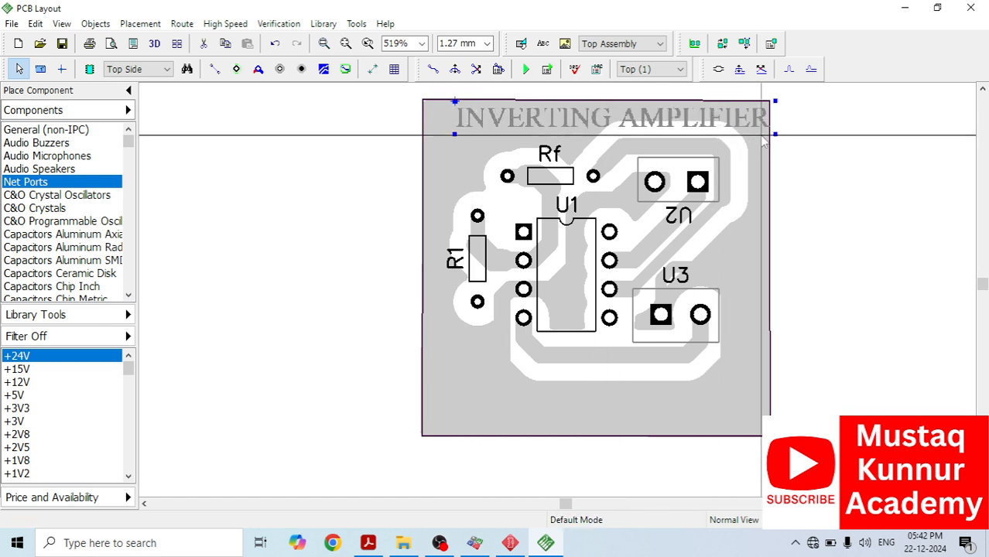
left_click_drag(770, 125, 702, 115)
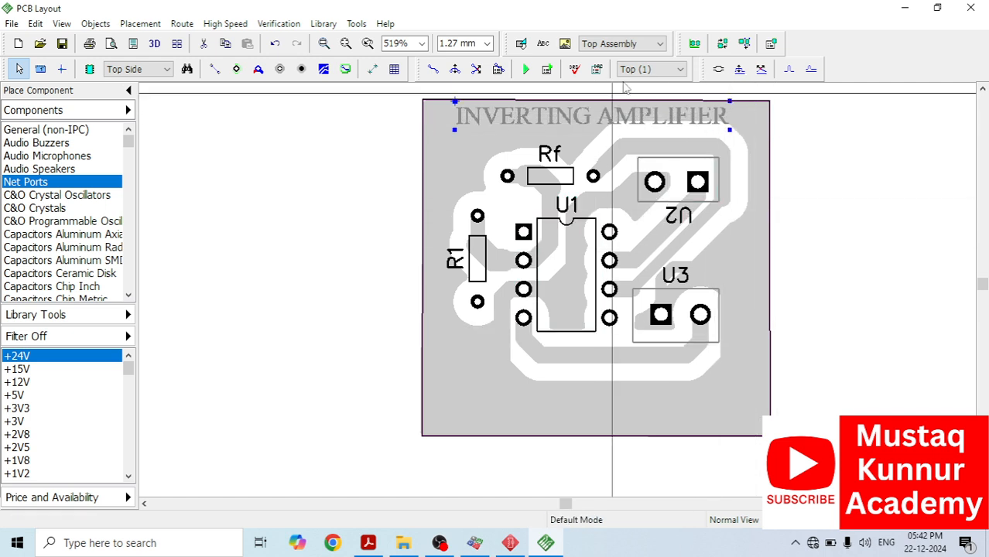
Step: Make Bottom (2) the active layer of the board
left_click(664, 71)
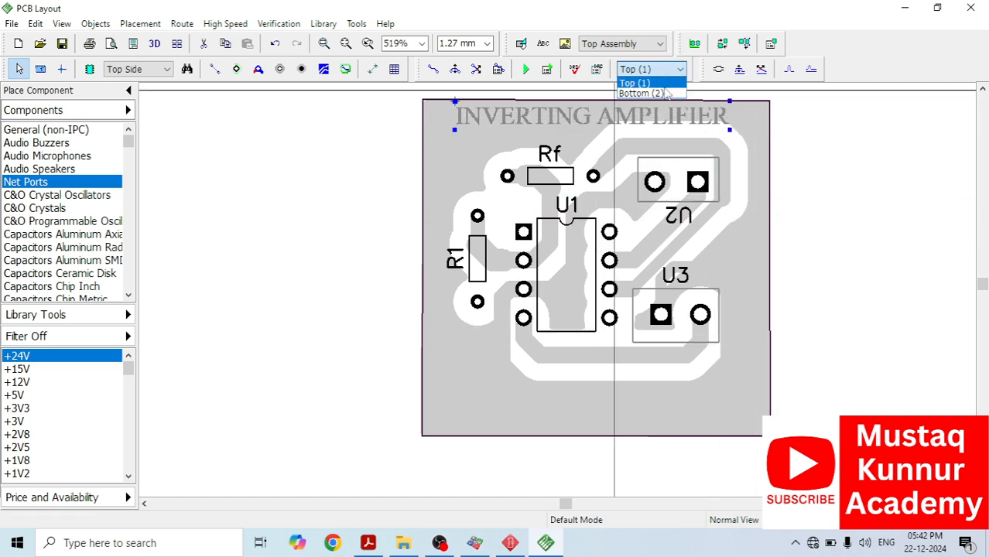
left_click(665, 93)
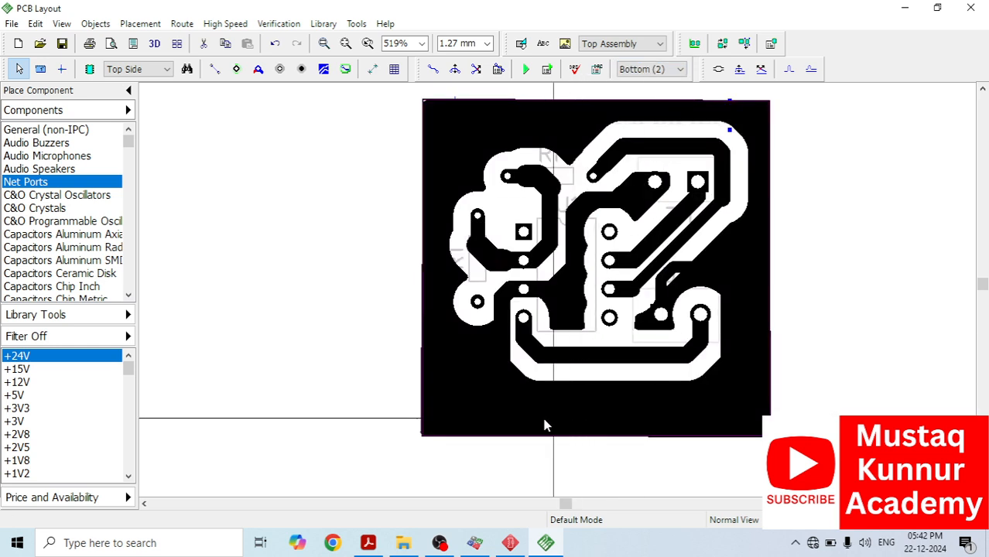